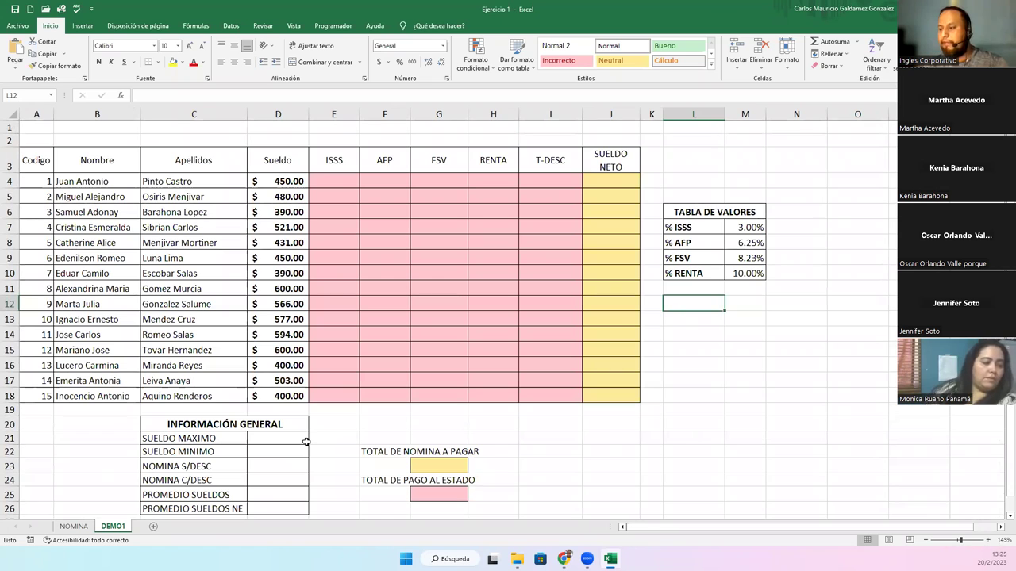
# Enter the label CONTAR EMPLEADOS in the empty cell below PROMEDIO SUELDOS NE
pyautogui.click(691, 287)
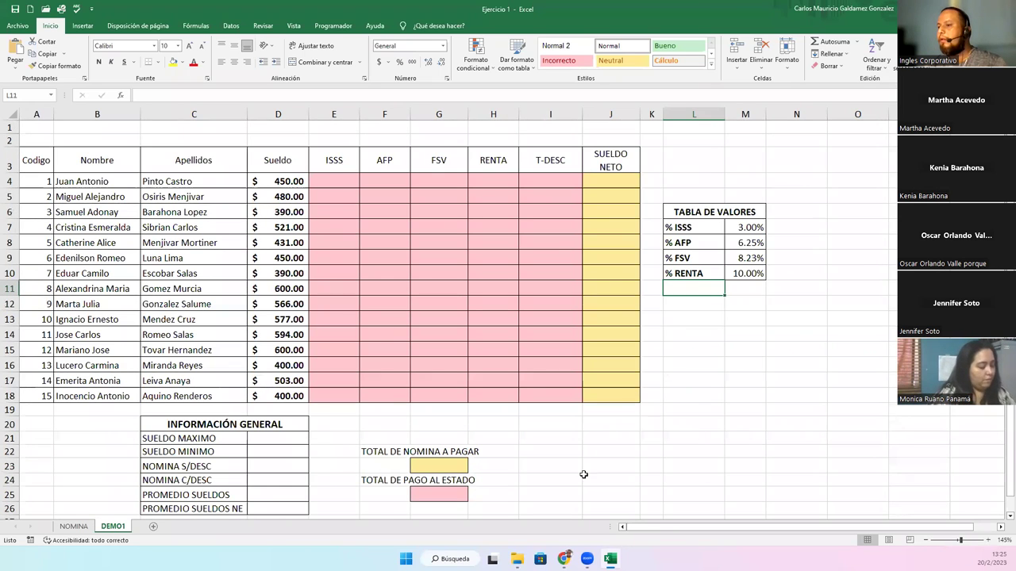
pyautogui.scroll(-1, 281, 516)
pyautogui.click(174, 468)
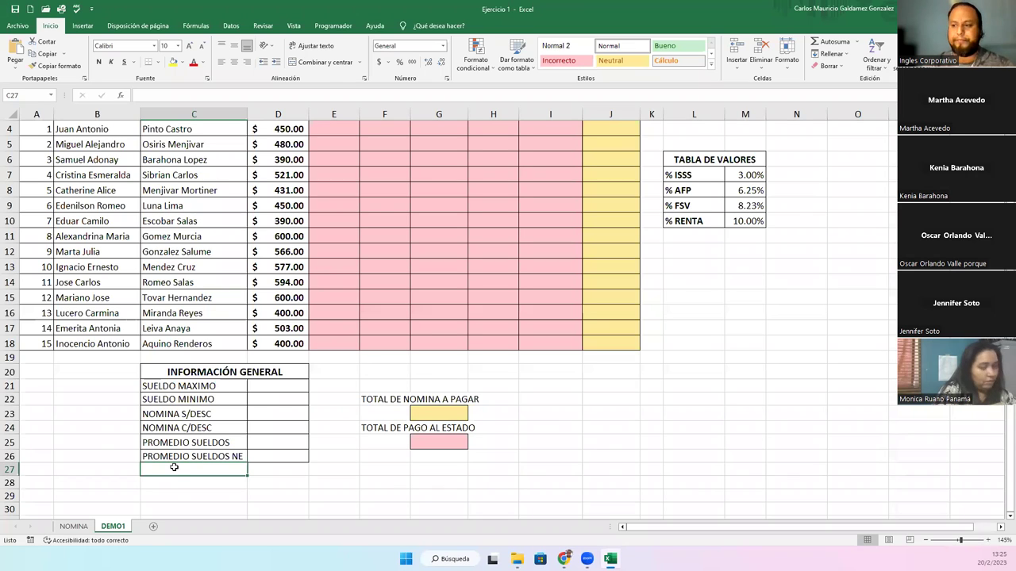
pyautogui.write('CONTAR EMP')
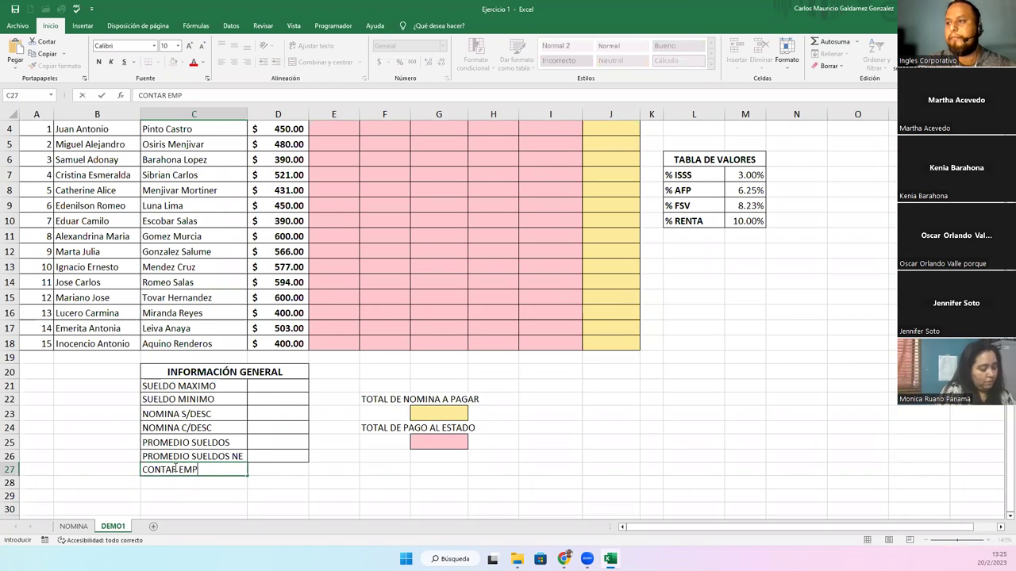
pyautogui.write('LEADOS')
pyautogui.press('Tab')
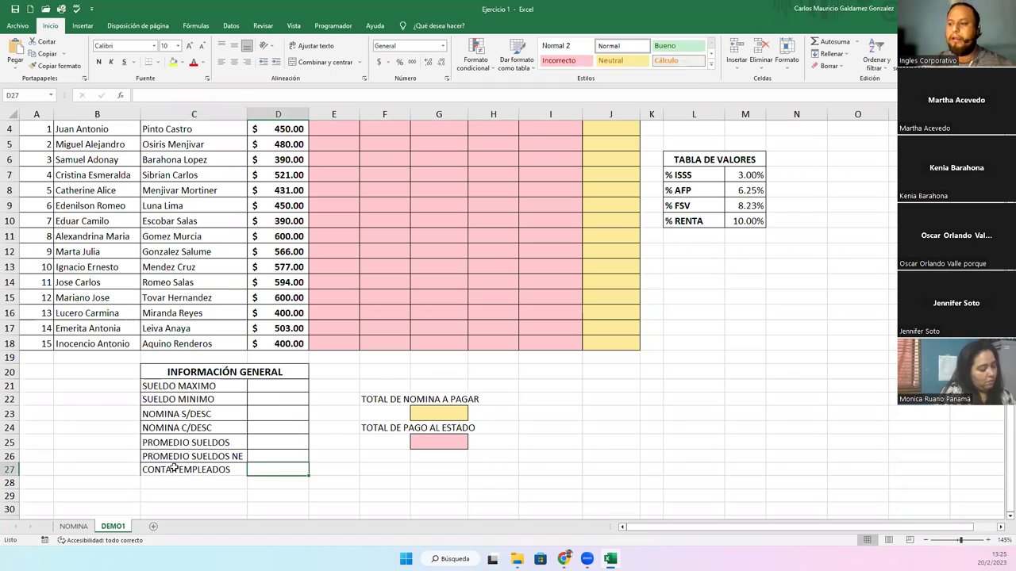
# Apply Todos los bordes to the CONTAR EMPLEADOS label and its value cell
pyautogui.moveTo(173, 467); pyautogui.dragTo(262, 468)
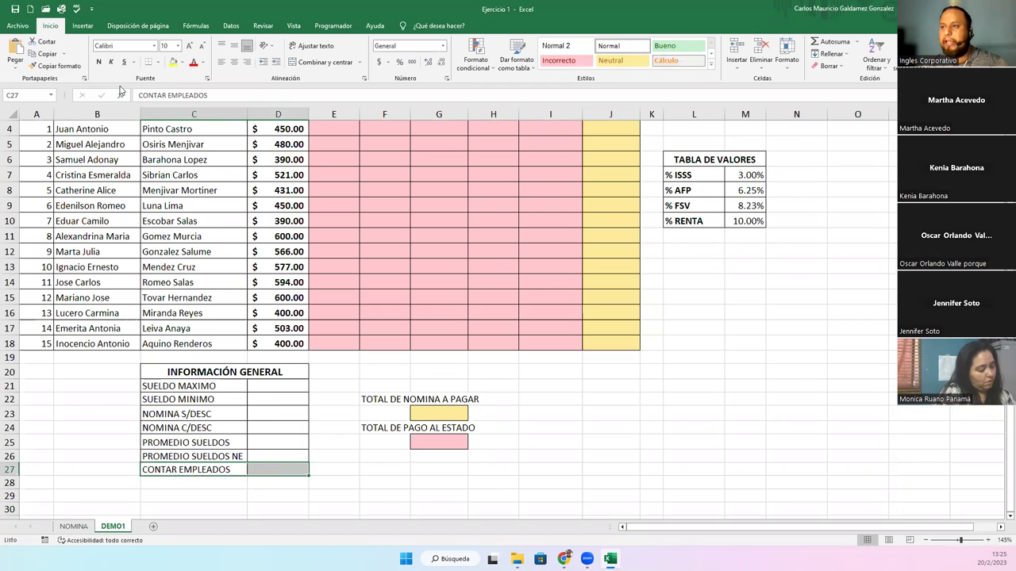
pyautogui.click(159, 62)
pyautogui.click(188, 159)
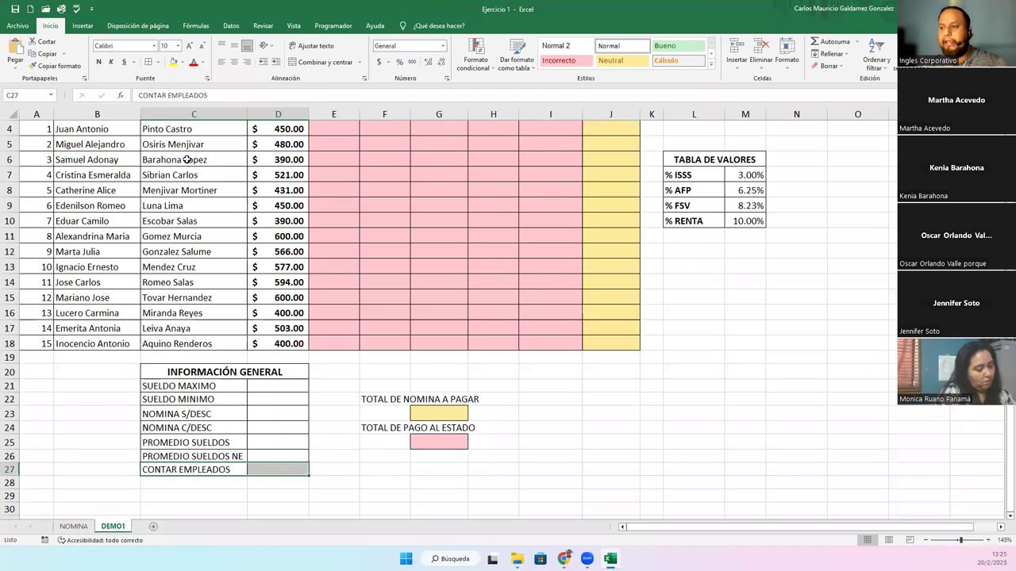
pyautogui.click(281, 450)
pyautogui.scroll(1, 283, 453)
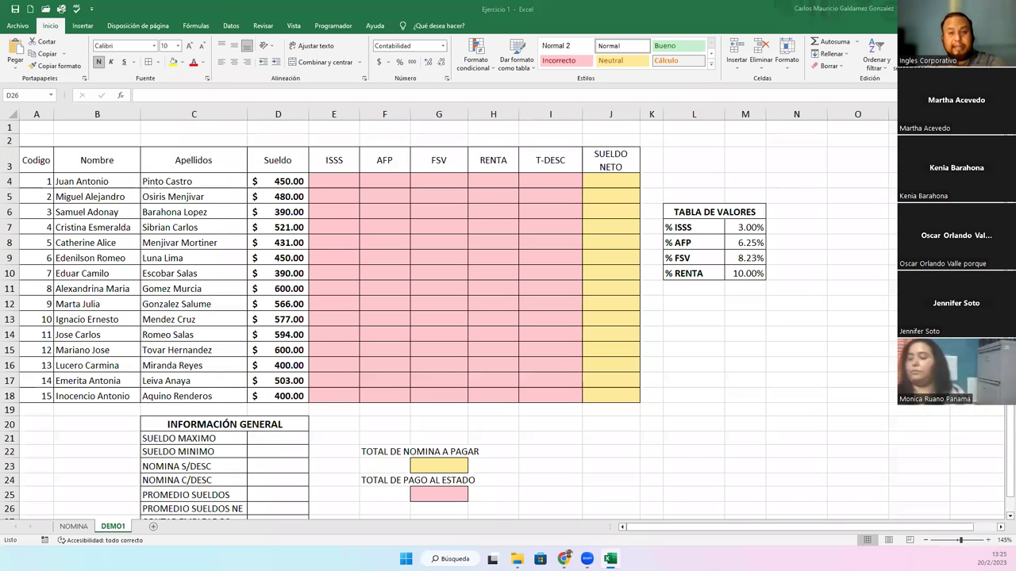
# Delete the empty row 1 above the payroll table with Eliminar
pyautogui.rightClick(10, 127)
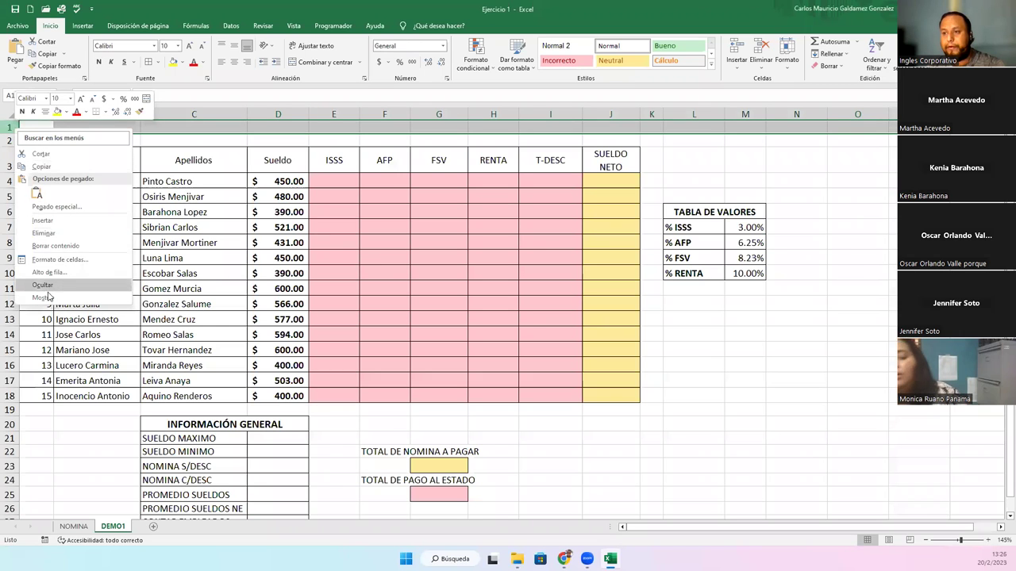
pyautogui.press('Escape')
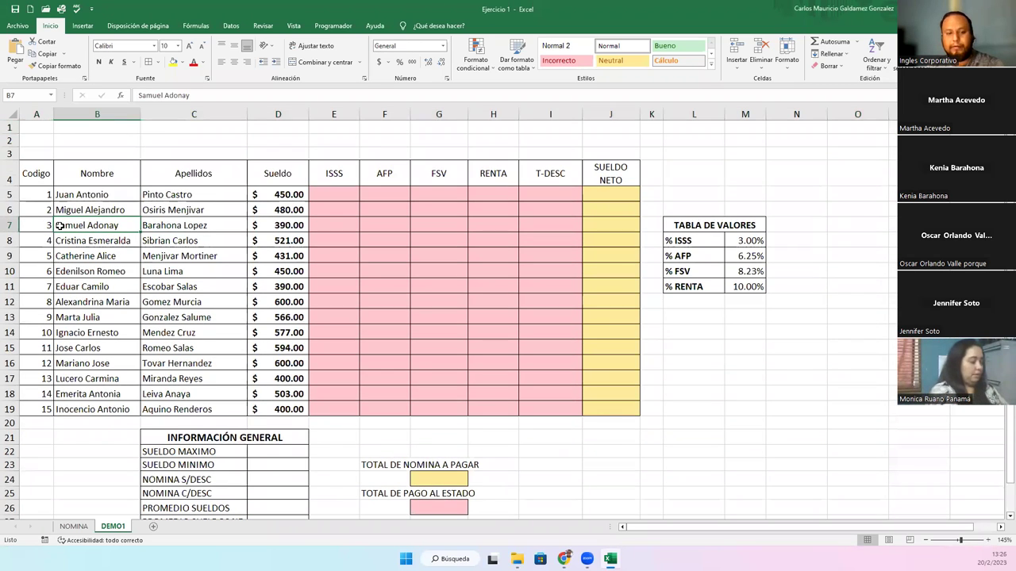
pyautogui.rightClick(10, 128)
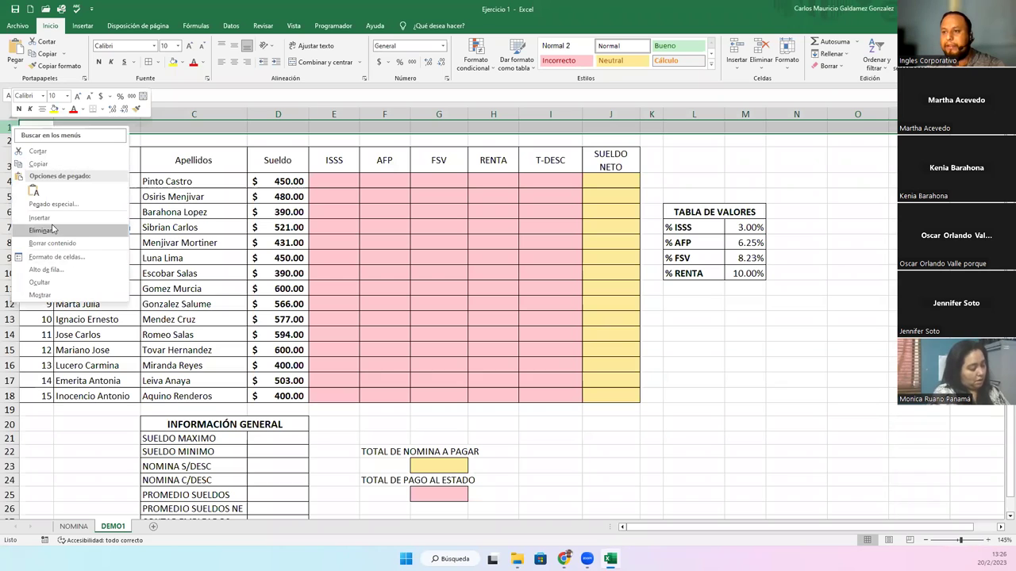
pyautogui.click(52, 231)
# Take a screen snip of the sheet area with Win+Shift+S
pyautogui.click(553, 450)
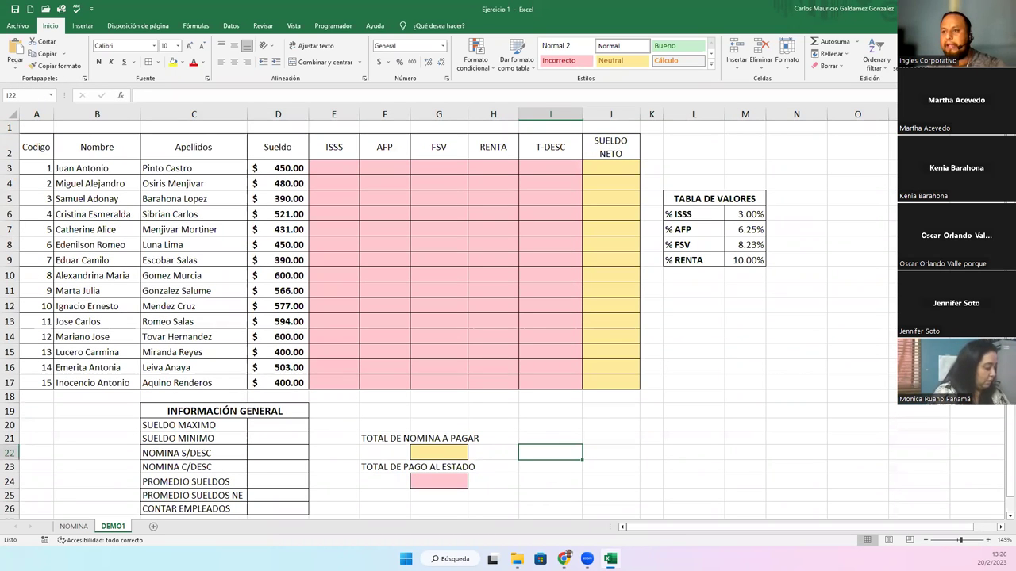
pyautogui.press('super+shift+s')
pyautogui.moveTo(1, 104); pyautogui.dragTo(798, 518)
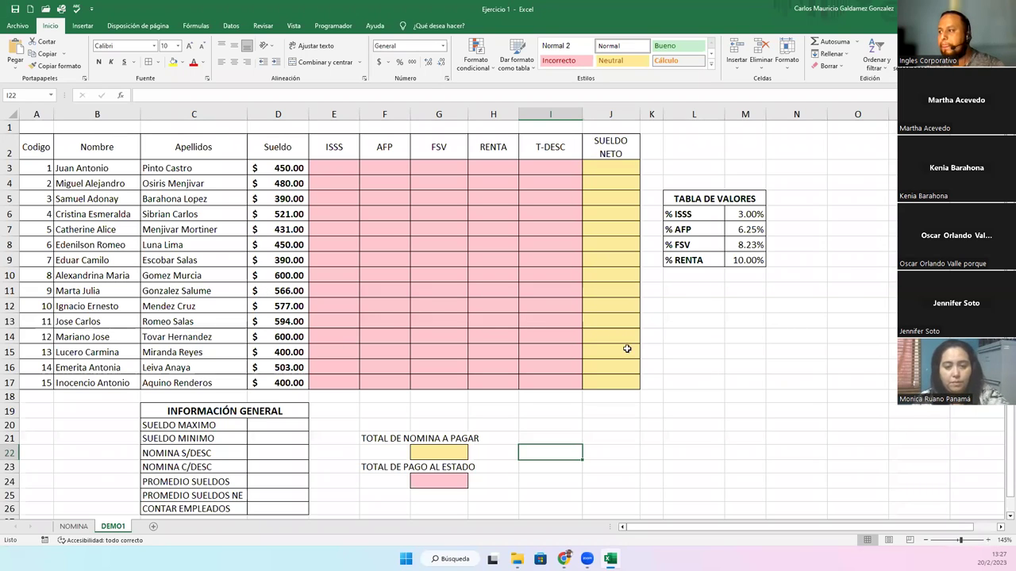
# Review the TABLA DE VALORES rates and the payroll table's employee codes in column A
pyautogui.moveTo(691, 194); pyautogui.dragTo(705, 261)
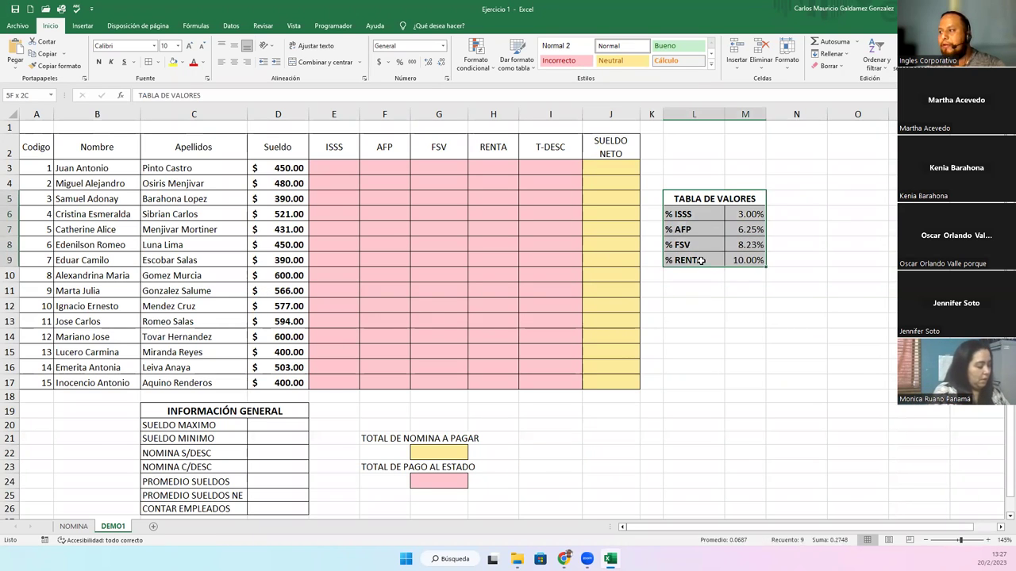
pyautogui.click(743, 216)
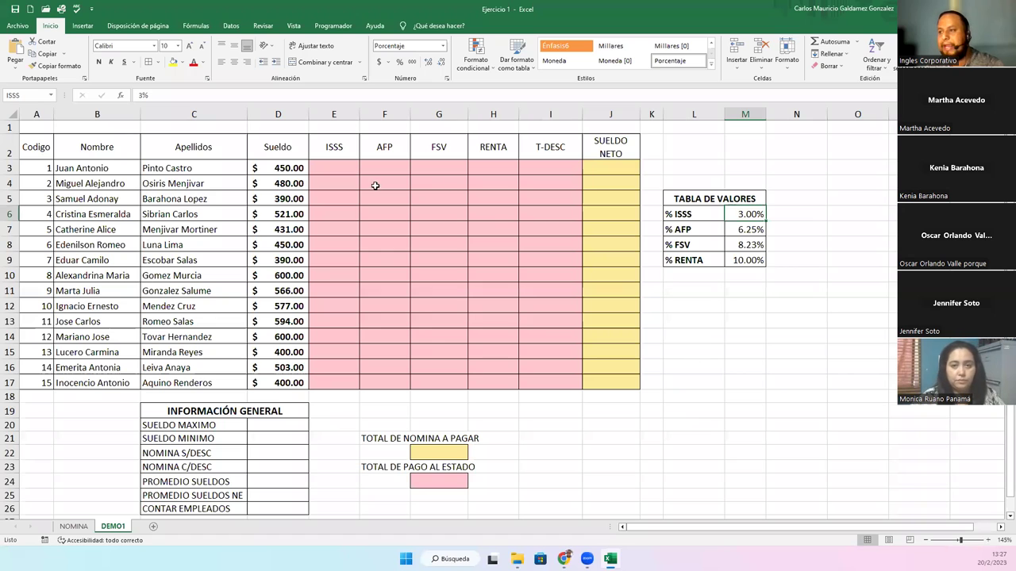
pyautogui.click(428, 181)
pyautogui.moveTo(37, 149)
pyautogui.mouseDown()
pyautogui.moveTo(547, 373)
pyautogui.moveTo(619, 383)
pyautogui.mouseUp()
pyautogui.moveTo(32, 169); pyautogui.dragTo(32, 384)
pyautogui.click(32, 385)
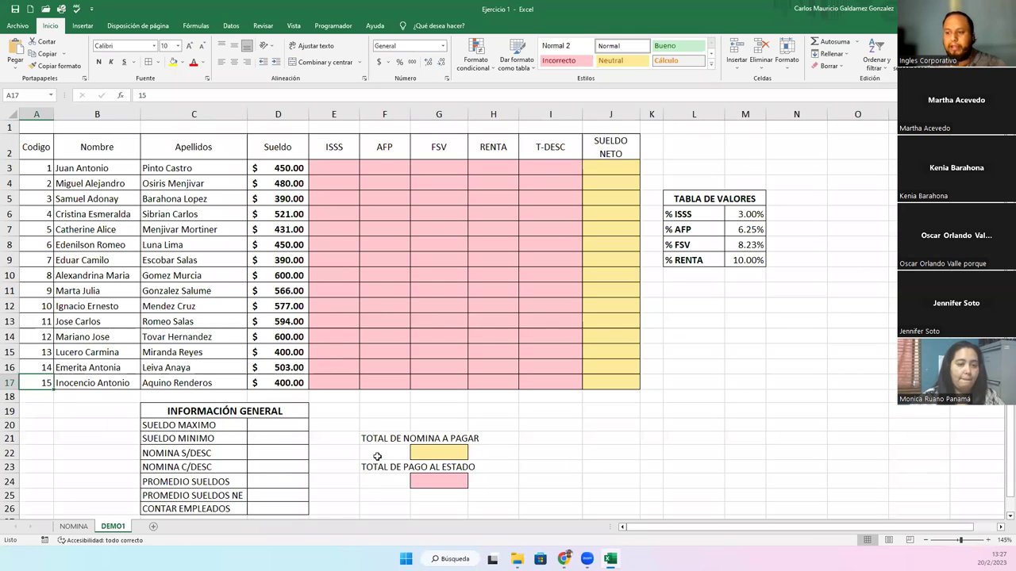
pyautogui.click(259, 508)
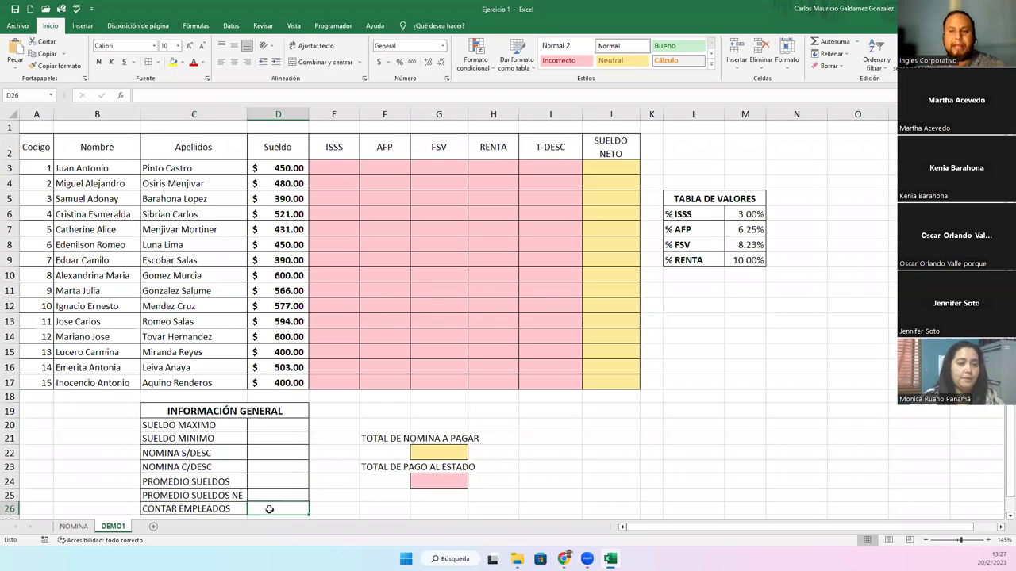
# Delete the remaining empty row 1 so the payroll headers start in row 1
pyautogui.rightClick(10, 127)
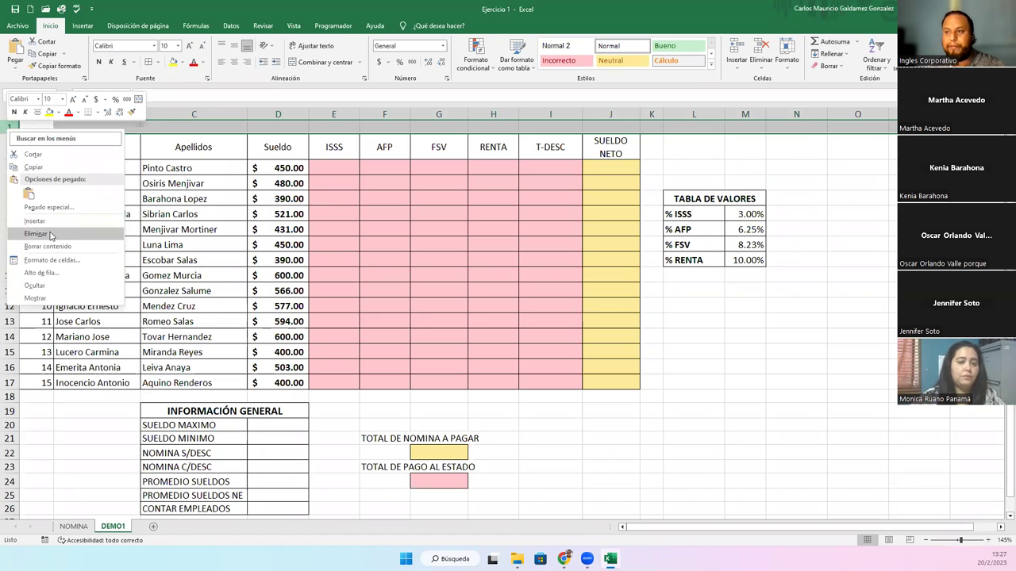
pyautogui.click(52, 235)
pyautogui.click(195, 265)
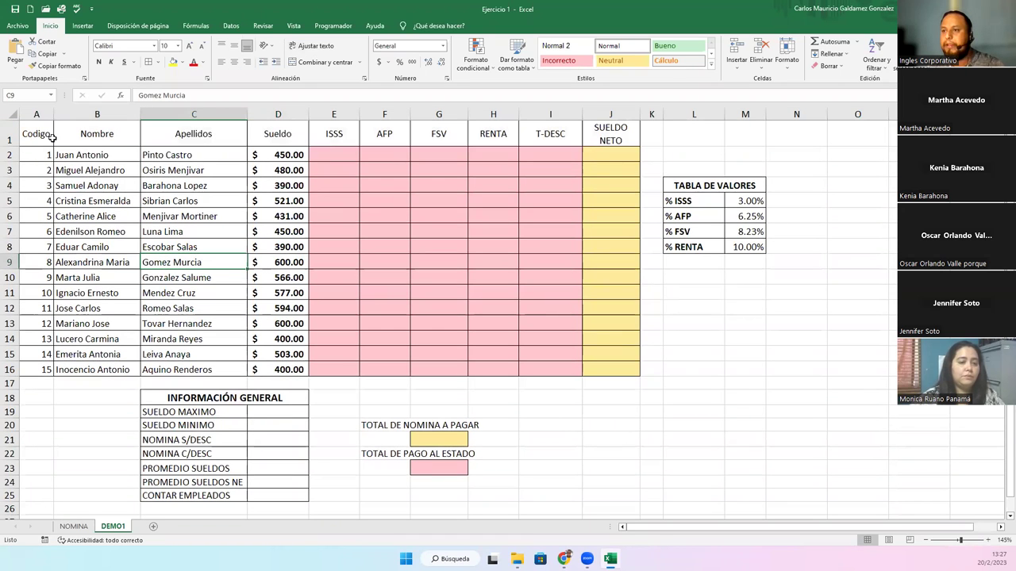
pyautogui.moveTo(35, 136); pyautogui.dragTo(447, 148)
pyautogui.click(355, 196)
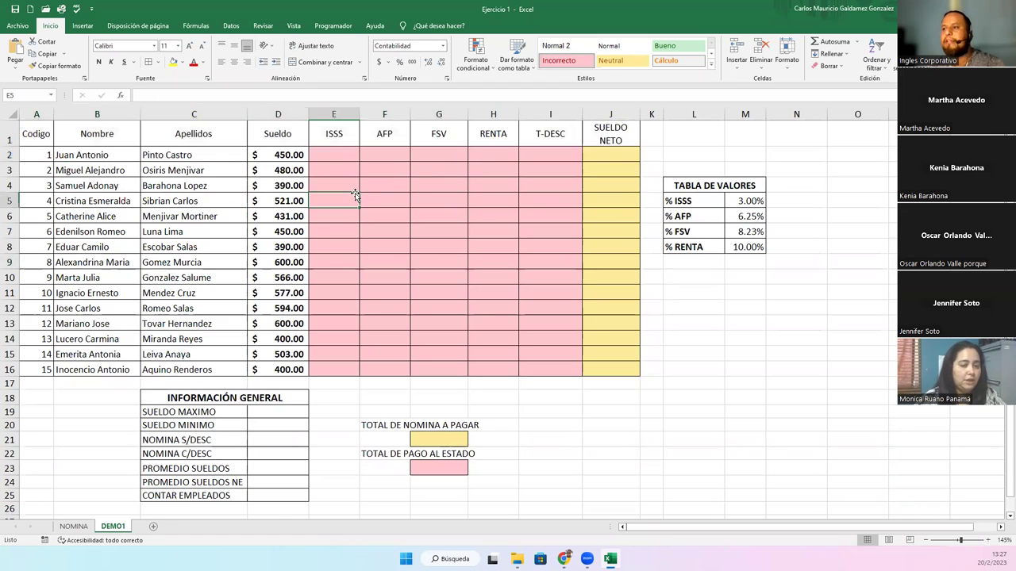
pyautogui.click(295, 211)
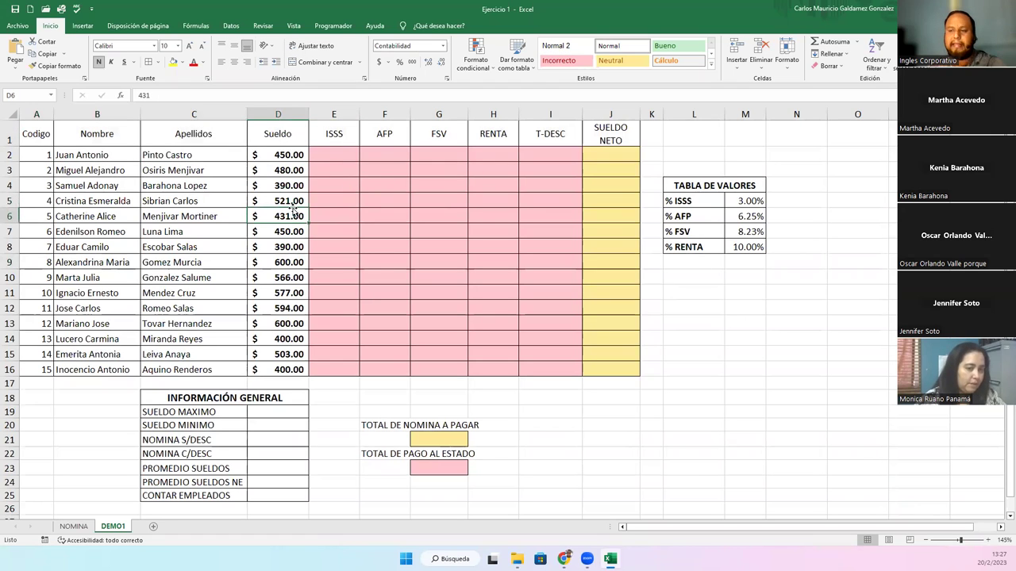
pyautogui.click(83, 26)
# Convert range $A$1:$J$16 into a table with La tabla tiene encabezados checked
pyautogui.click(96, 60)
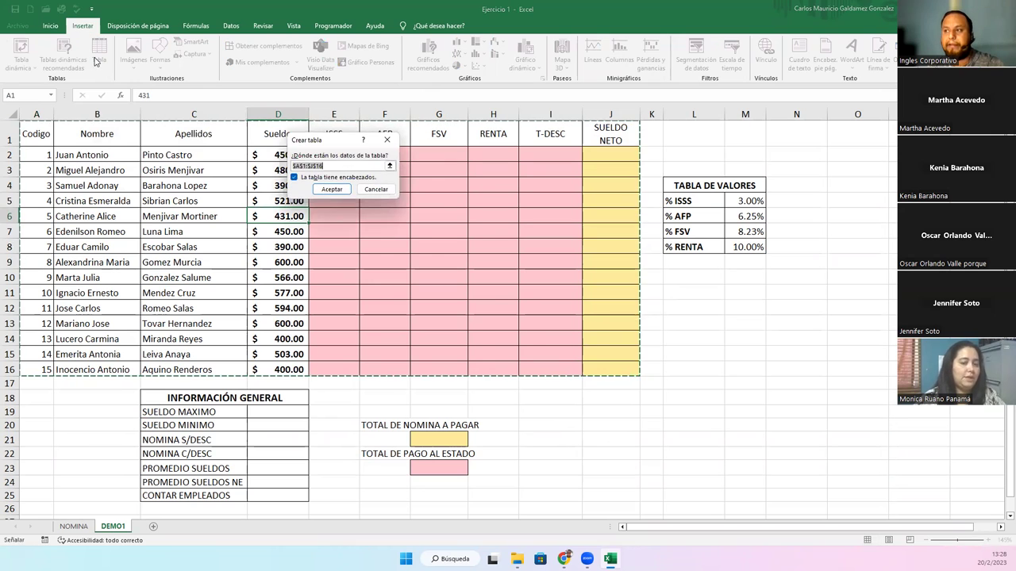
pyautogui.click(333, 191)
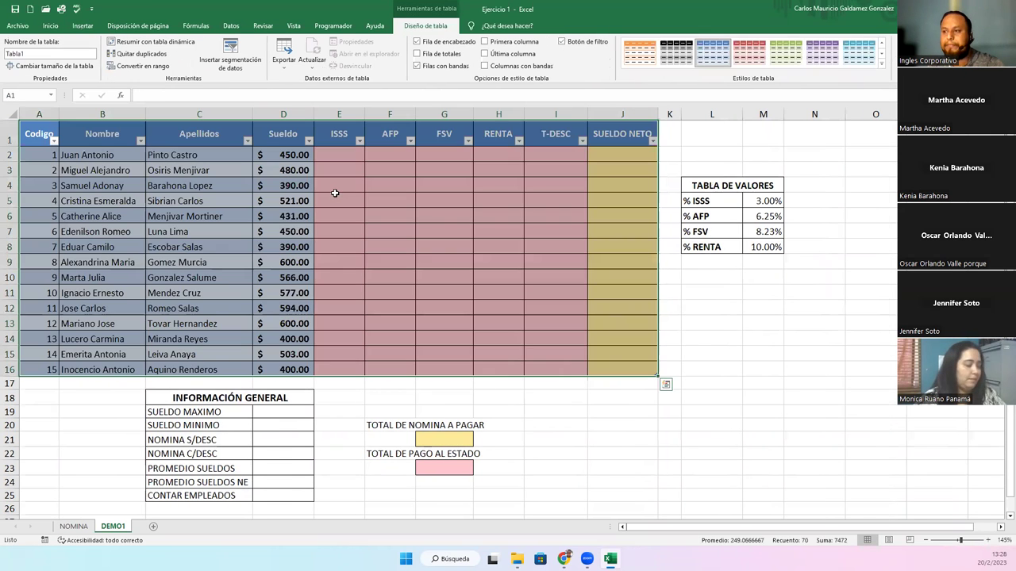
pyautogui.click(320, 270)
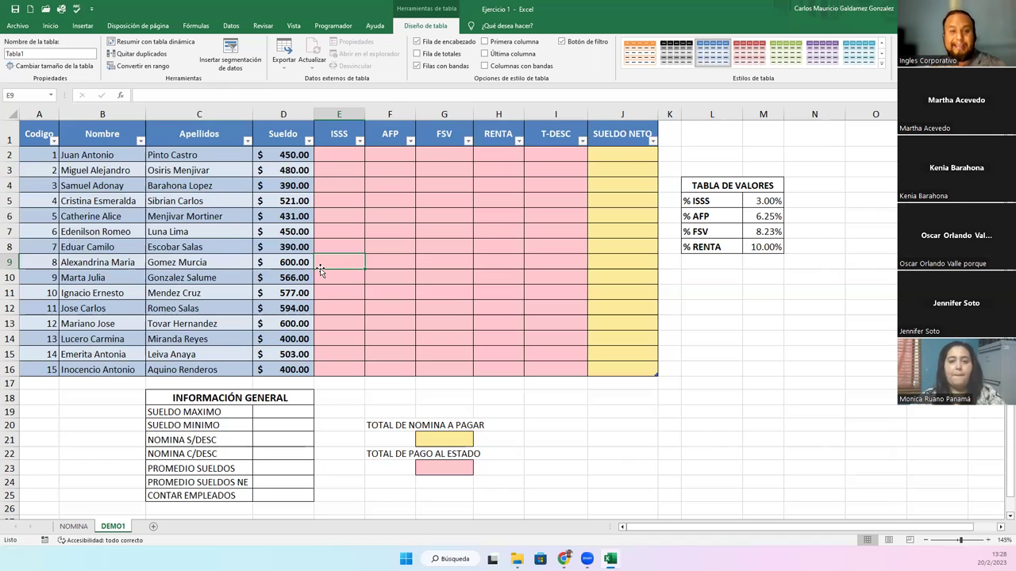
pyautogui.click(245, 195)
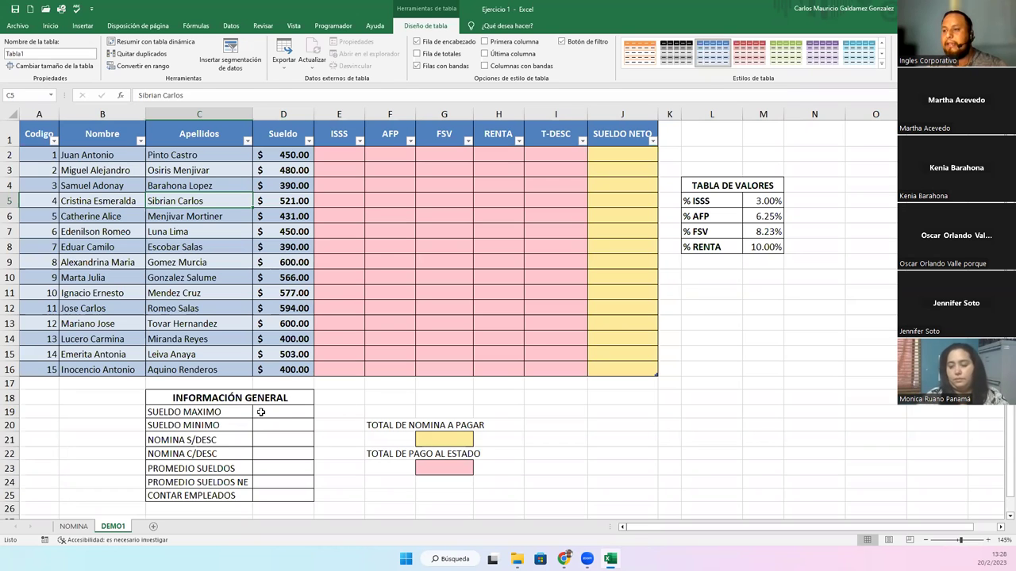
pyautogui.moveTo(43, 133); pyautogui.dragTo(612, 370)
pyautogui.moveTo(730, 184); pyautogui.dragTo(728, 241)
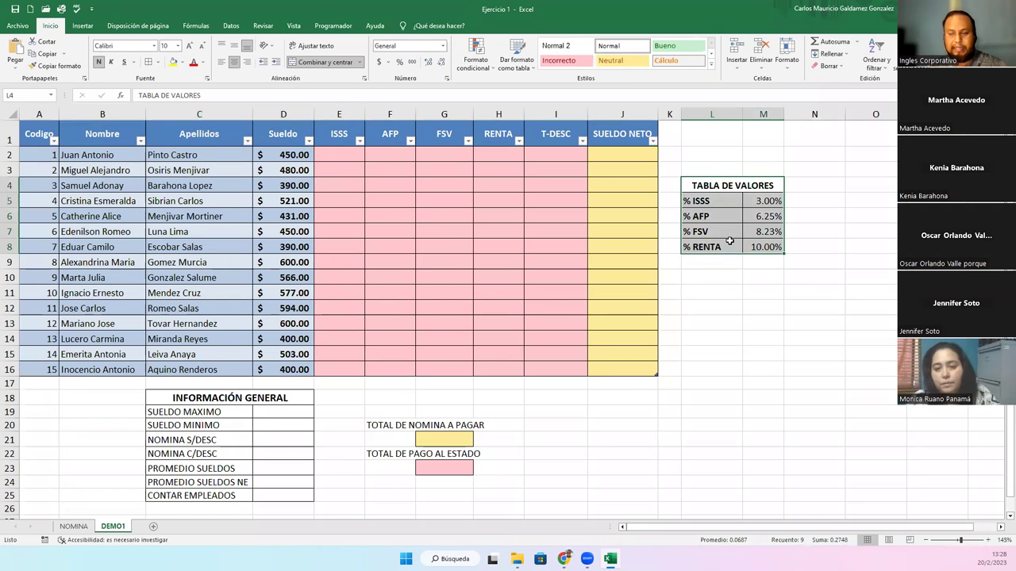
pyautogui.click(719, 197)
pyautogui.press('Right')
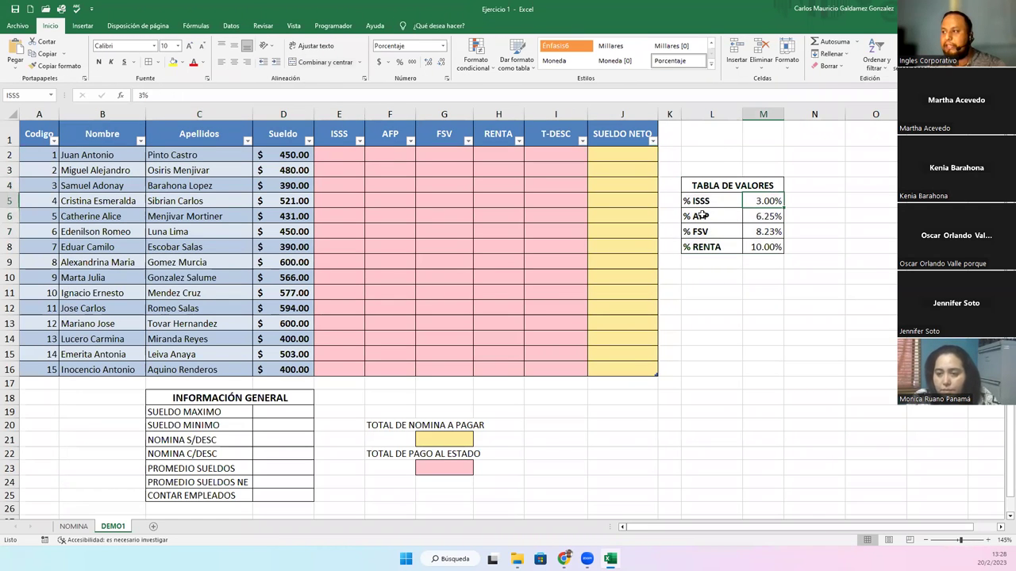
pyautogui.click(772, 221)
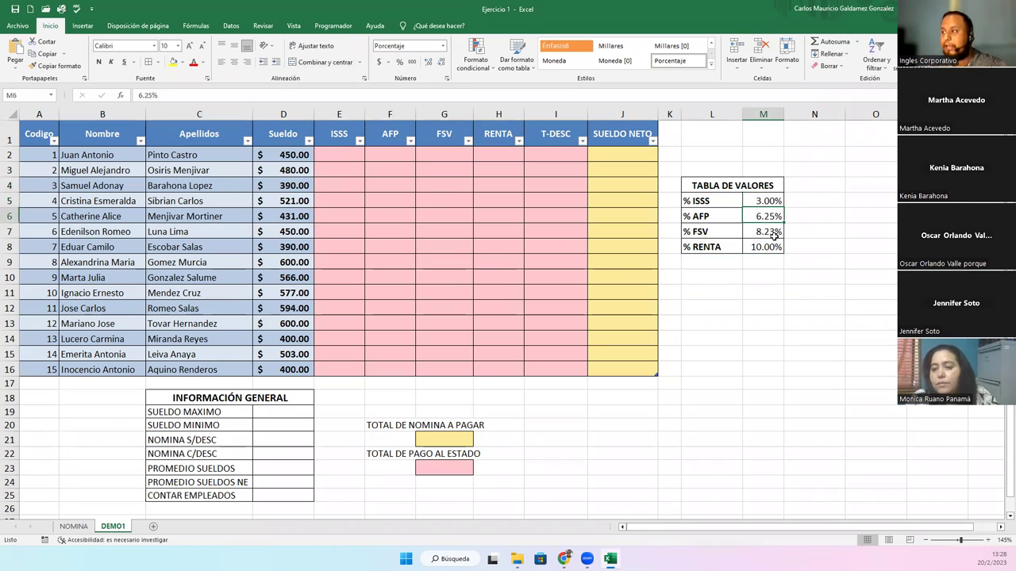
pyautogui.click(774, 235)
pyautogui.click(761, 248)
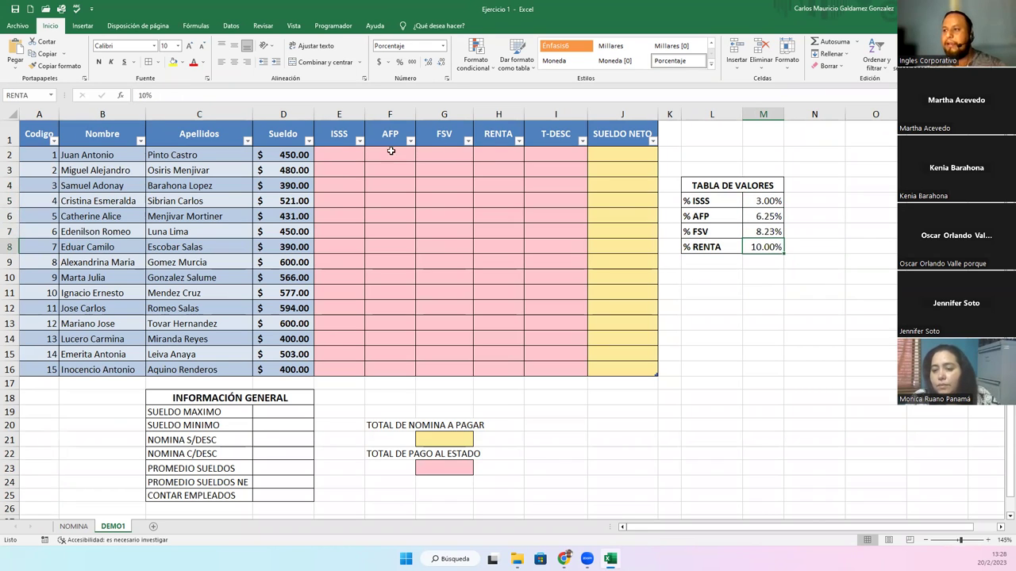
pyautogui.moveTo(340, 136); pyautogui.dragTo(493, 137)
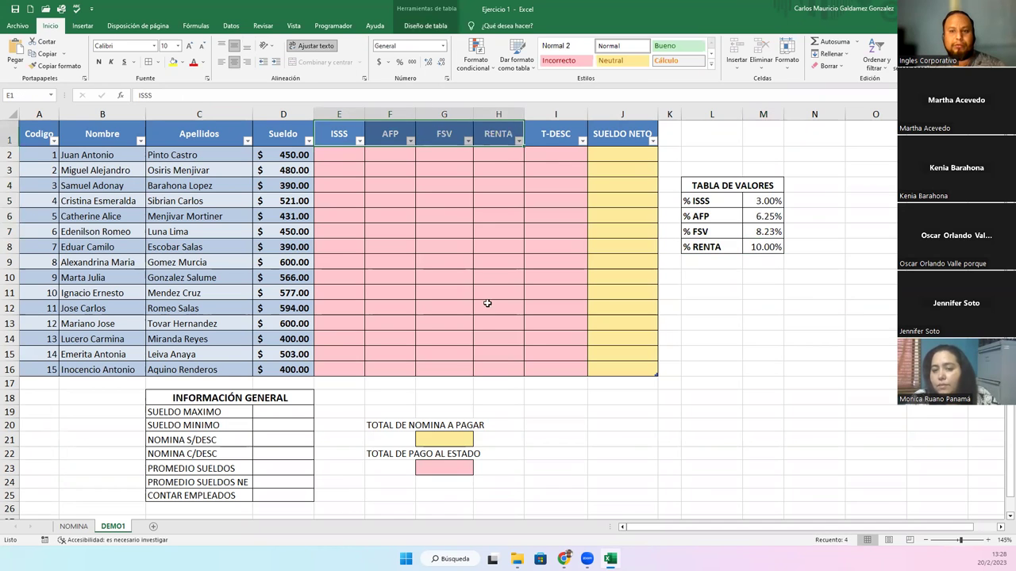
pyautogui.click(555, 155)
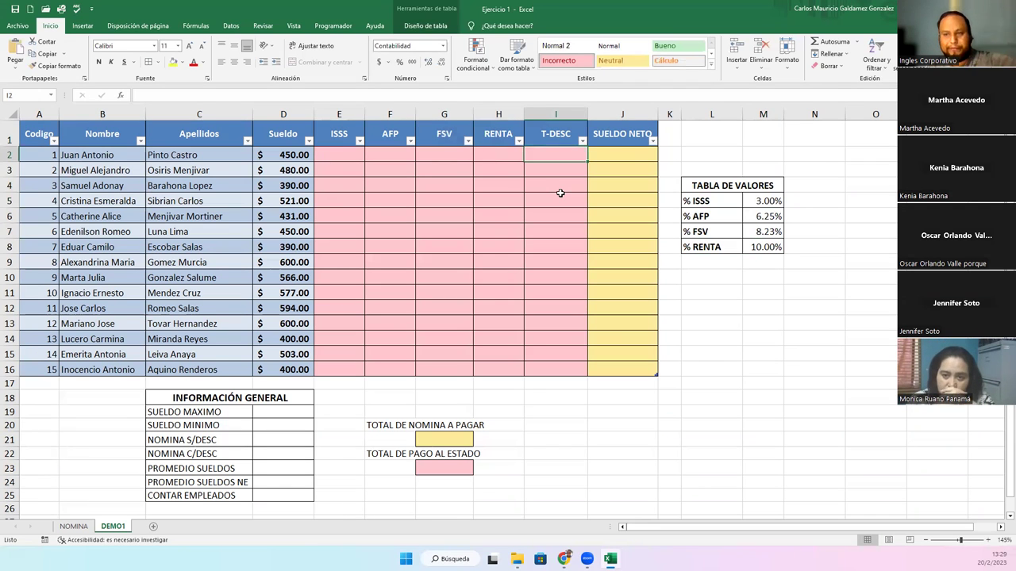
pyautogui.click(616, 154)
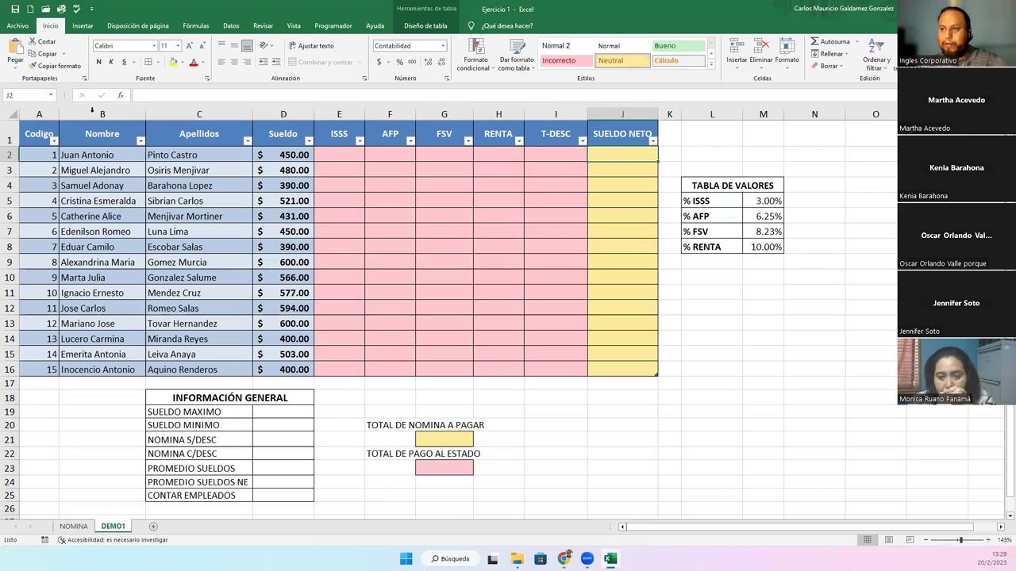
pyautogui.moveTo(35, 134); pyautogui.dragTo(626, 373)
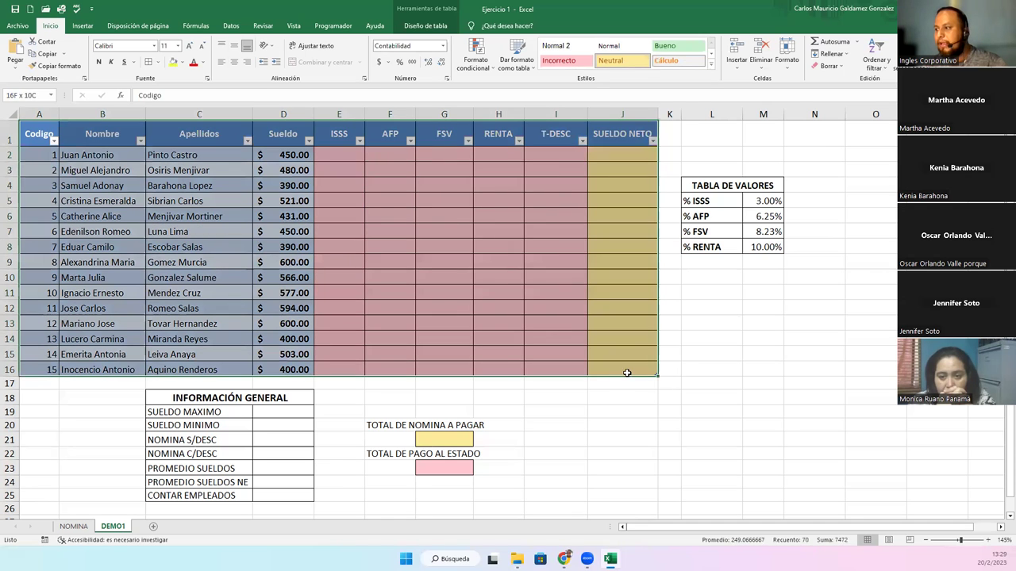
pyautogui.moveTo(712, 186); pyautogui.dragTo(725, 246)
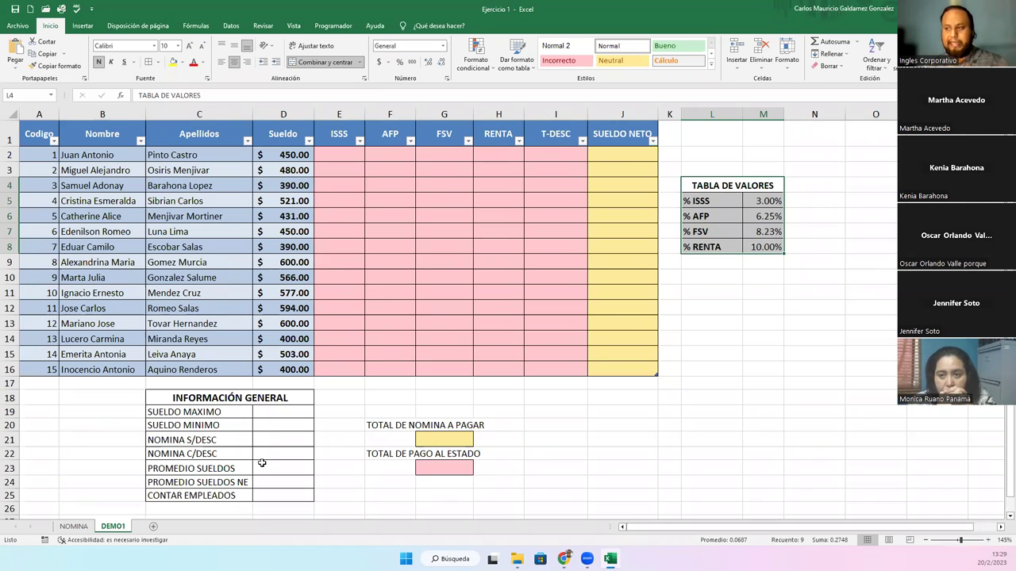
pyautogui.moveTo(164, 395); pyautogui.dragTo(434, 492)
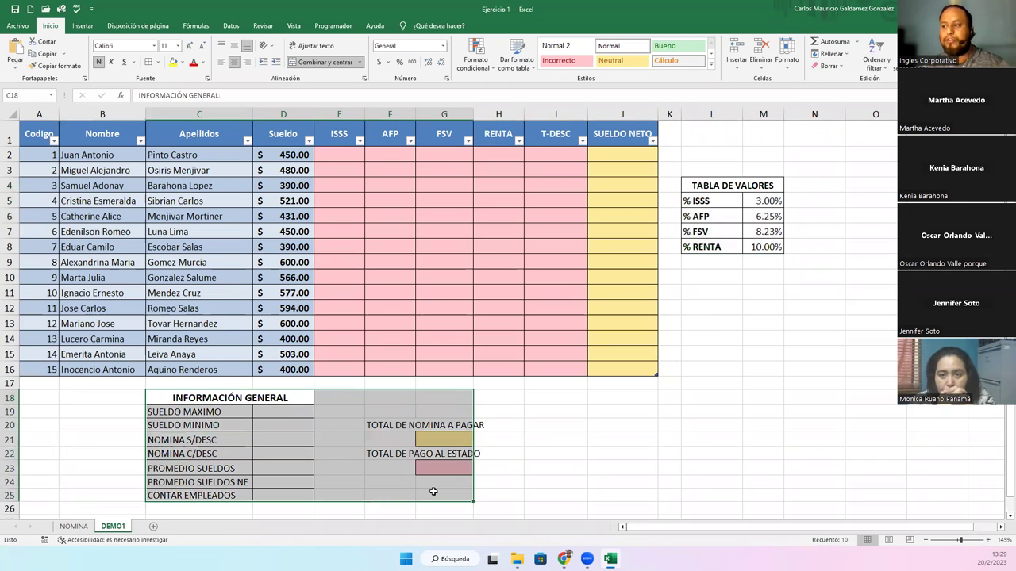
pyautogui.click(290, 454)
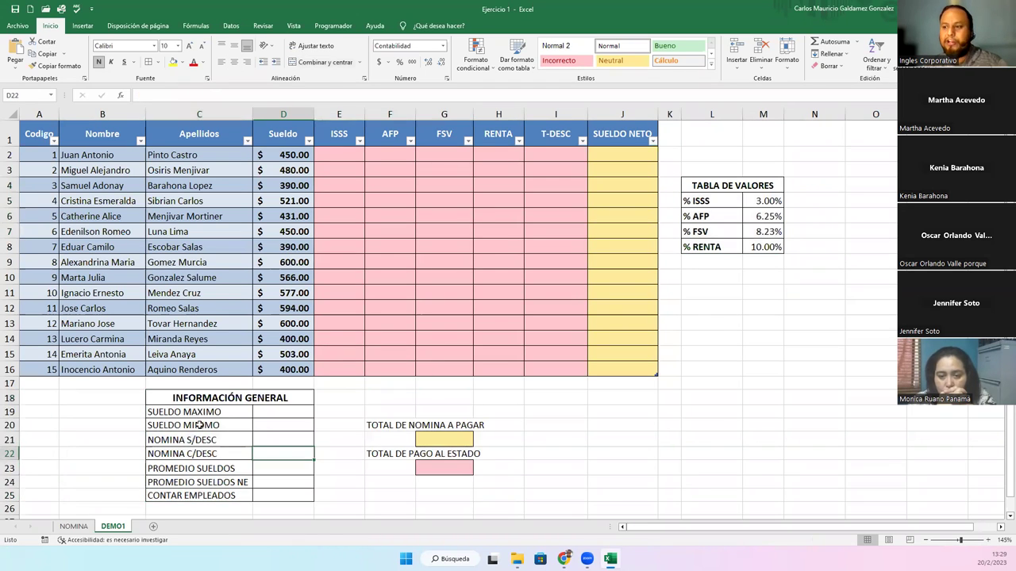
pyautogui.moveTo(179, 412); pyautogui.dragTo(198, 494)
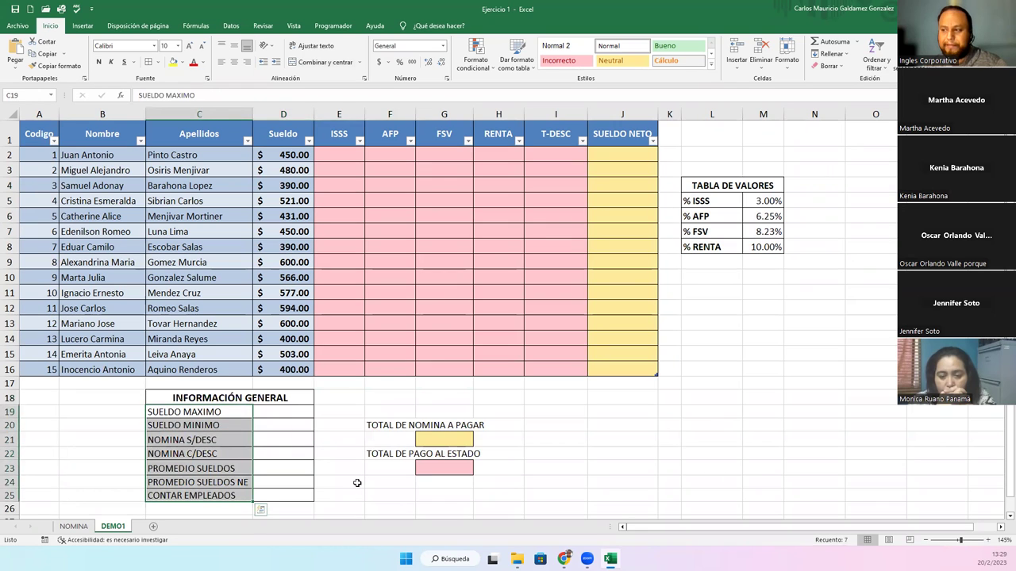
pyautogui.click(200, 424)
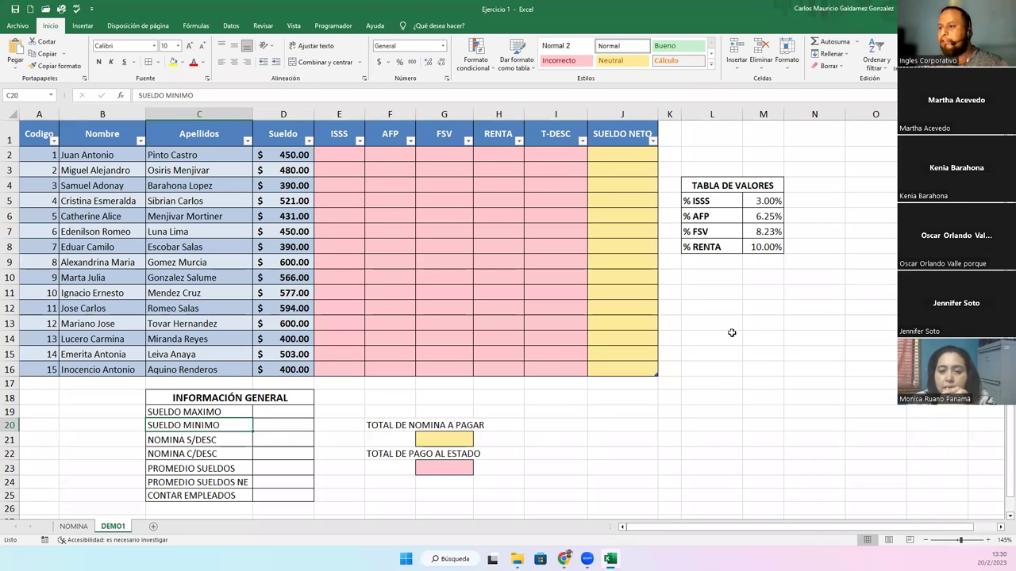
pyautogui.click(756, 203)
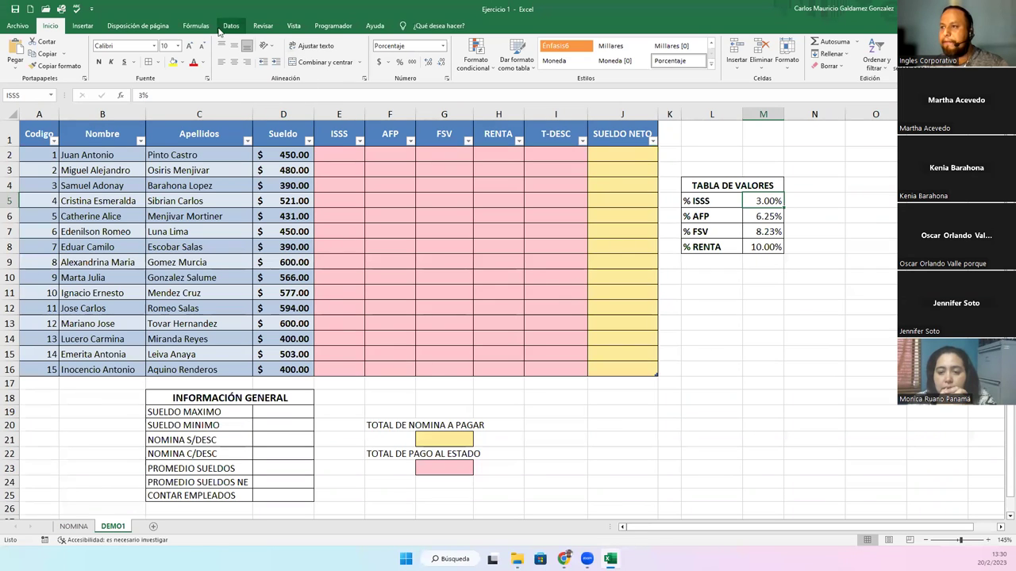
# Delete the defined names AFP through SUMARSE, including the broken #¡REF! ones, in Administrador de nombres
pyautogui.click(225, 26)
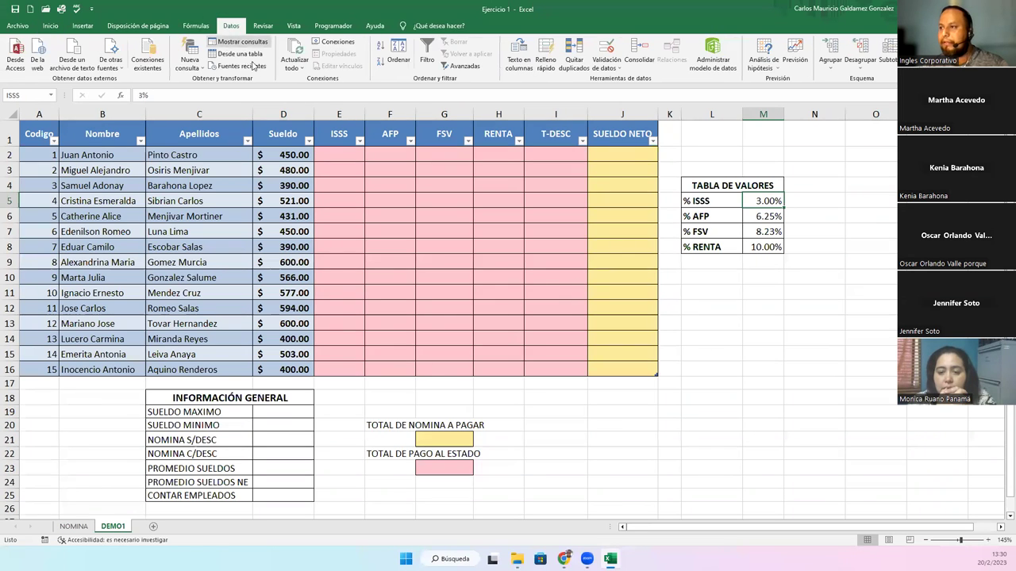
pyautogui.click(196, 26)
pyautogui.click(379, 56)
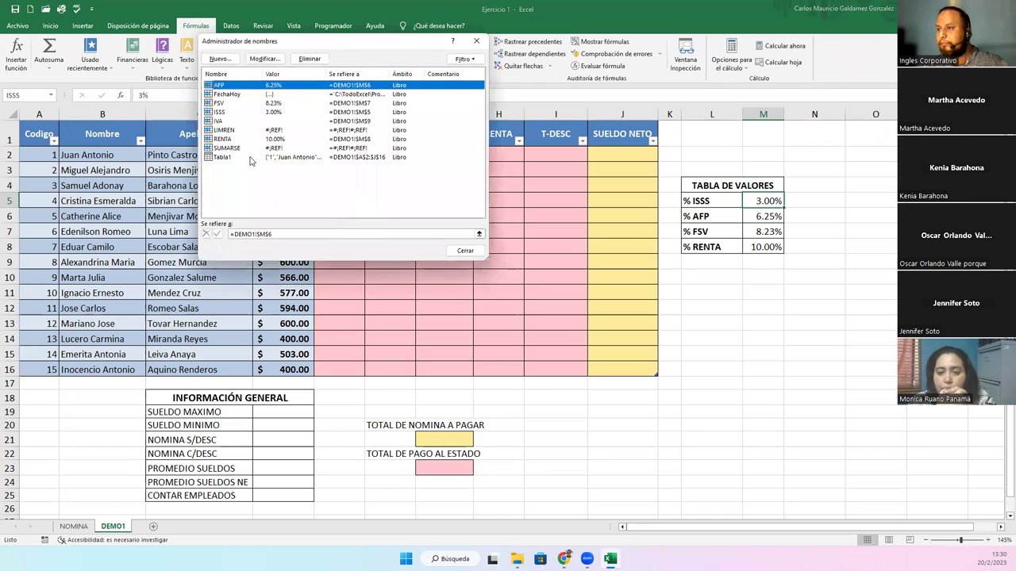
pyautogui.click(216, 148)
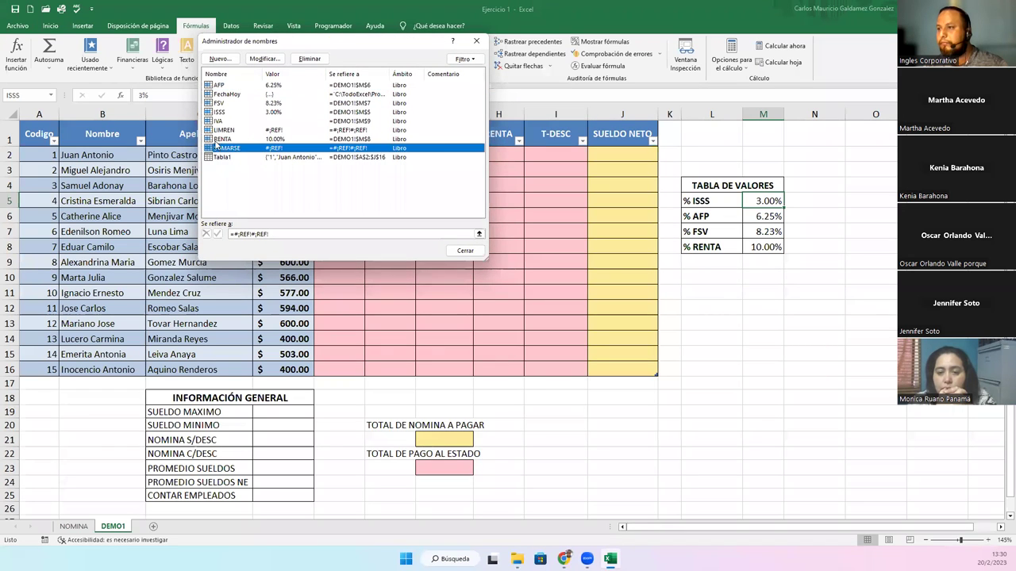
pyautogui.keyDown('shift'); pyautogui.click(219, 86); pyautogui.keyUp('shift')
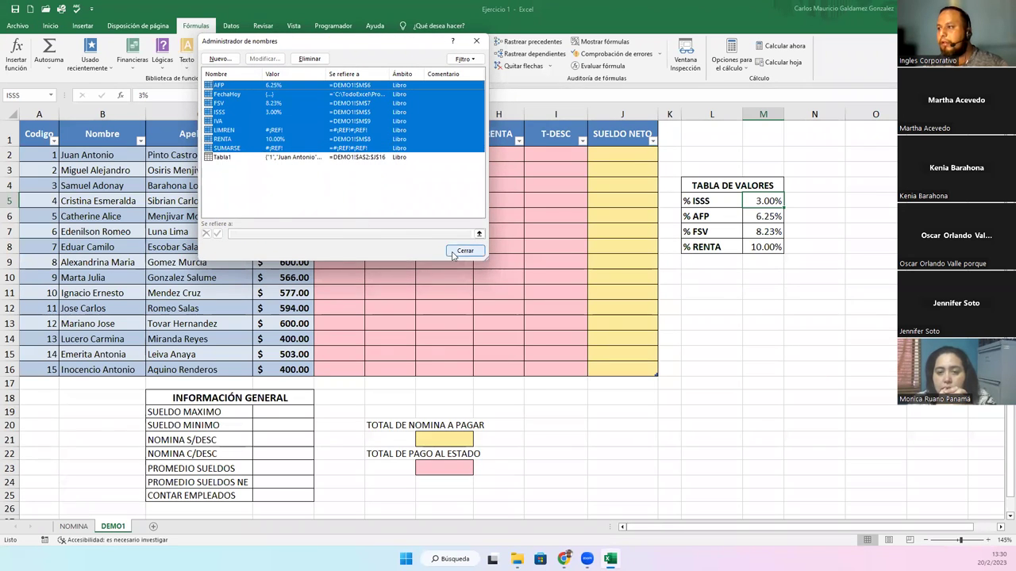
pyautogui.click(310, 59)
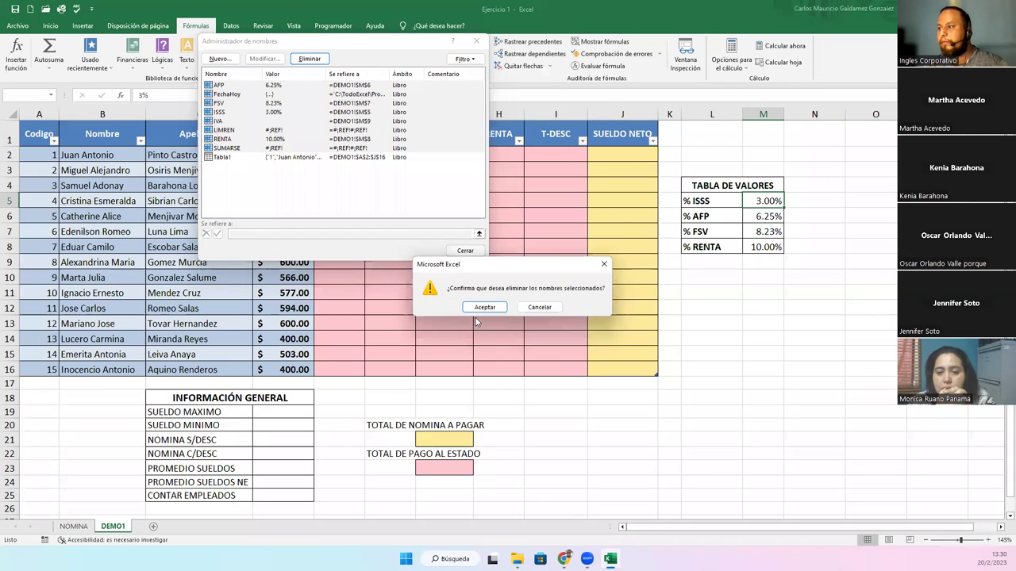
pyautogui.click(484, 307)
pyautogui.click(465, 251)
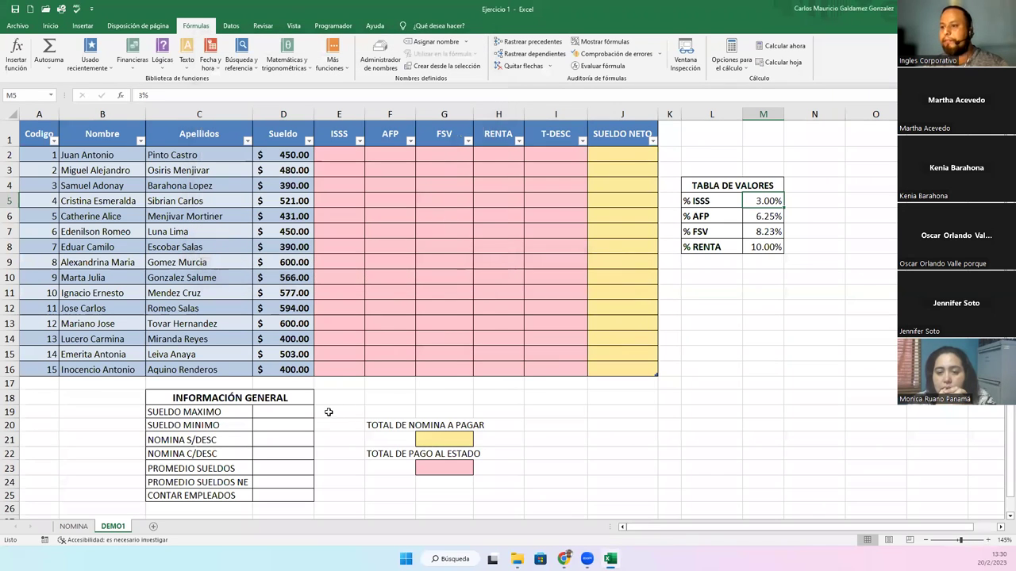
pyautogui.click(480, 217)
# Step through the ISSS, AFP, FSV and 10.00% RENTA rate cells in TABLA DE VALORES
pyautogui.click(746, 201)
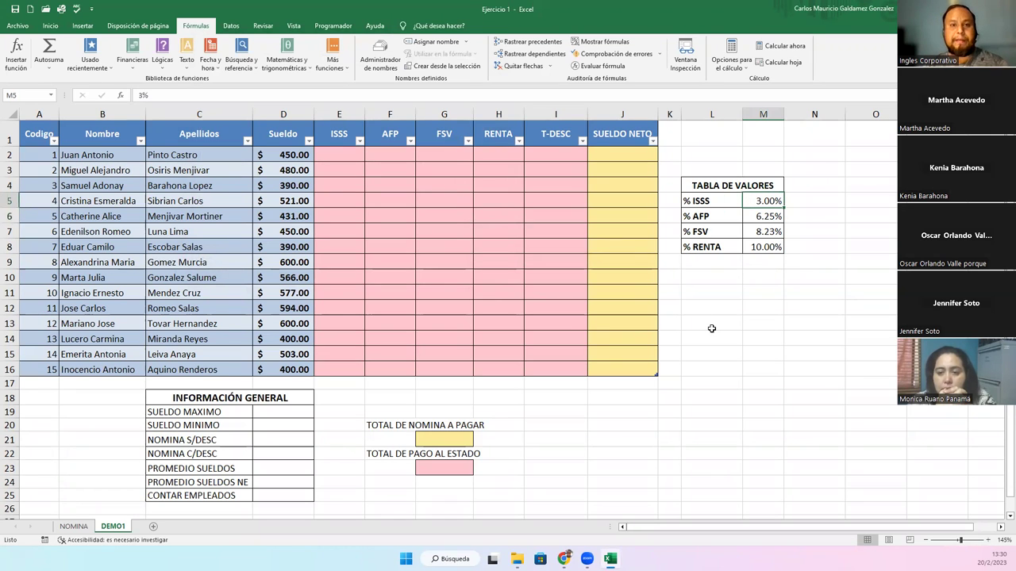
pyautogui.click(755, 216)
pyautogui.click(761, 237)
pyautogui.click(760, 242)
pyautogui.press('Up')
pyautogui.press('Up')
pyautogui.press('Up')
pyautogui.press('Down')
pyautogui.click(762, 231)
pyautogui.click(763, 247)
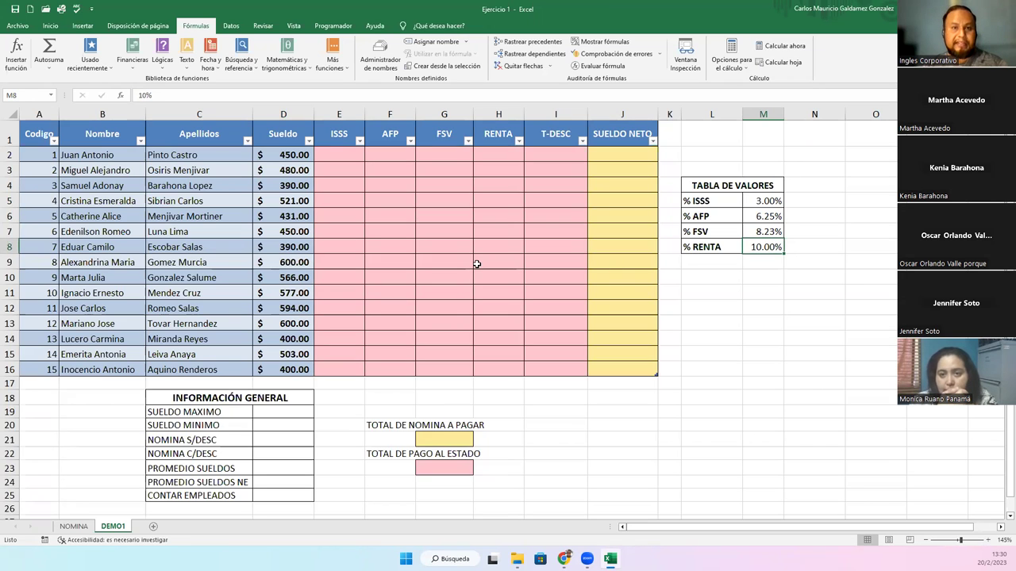
pyautogui.click(758, 201)
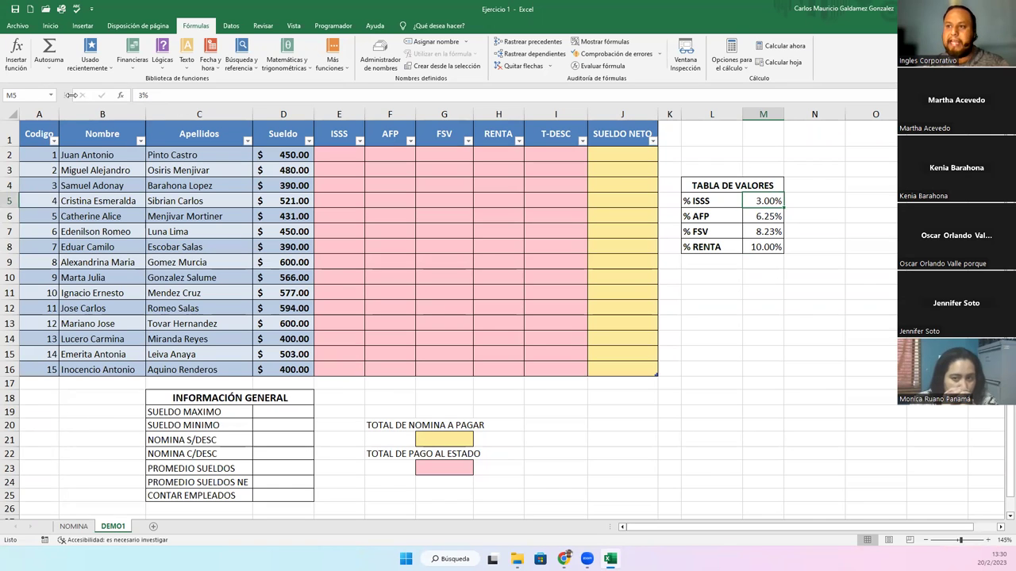
# Name the 3% rate cell M5 ISSS through the Name Box
pyautogui.click(33, 96)
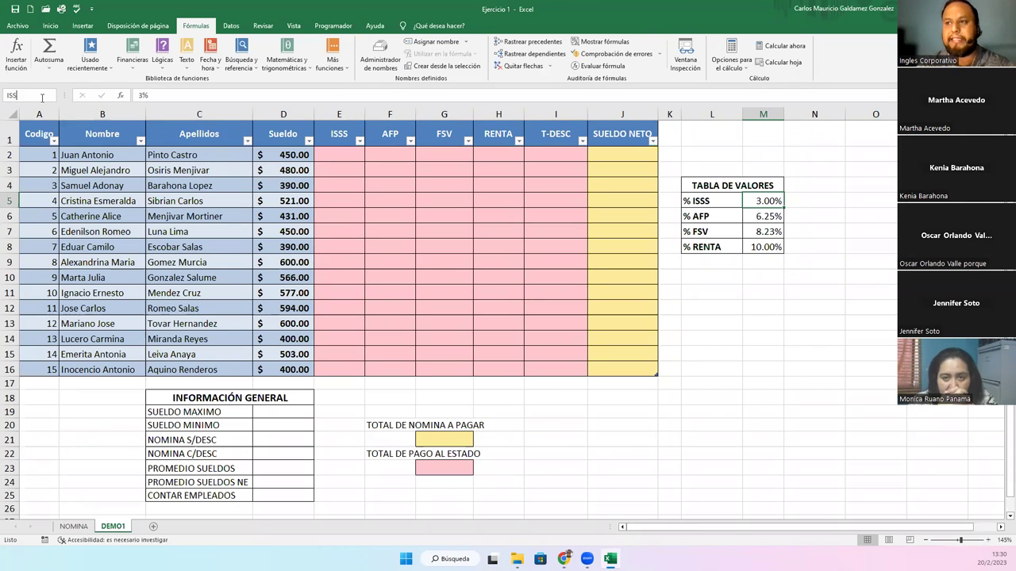
pyautogui.press('Return')
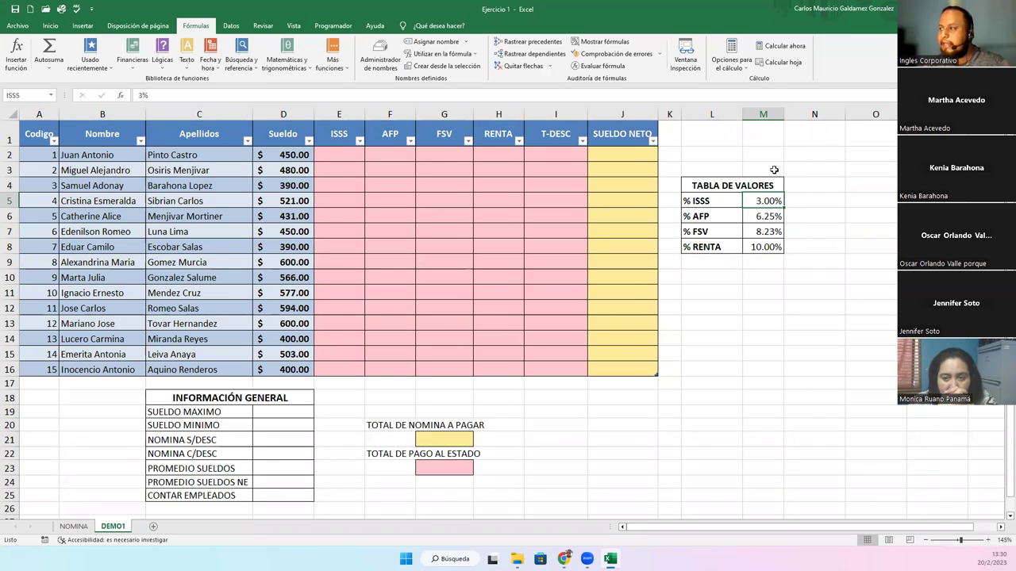
pyautogui.click(768, 216)
pyautogui.click(760, 200)
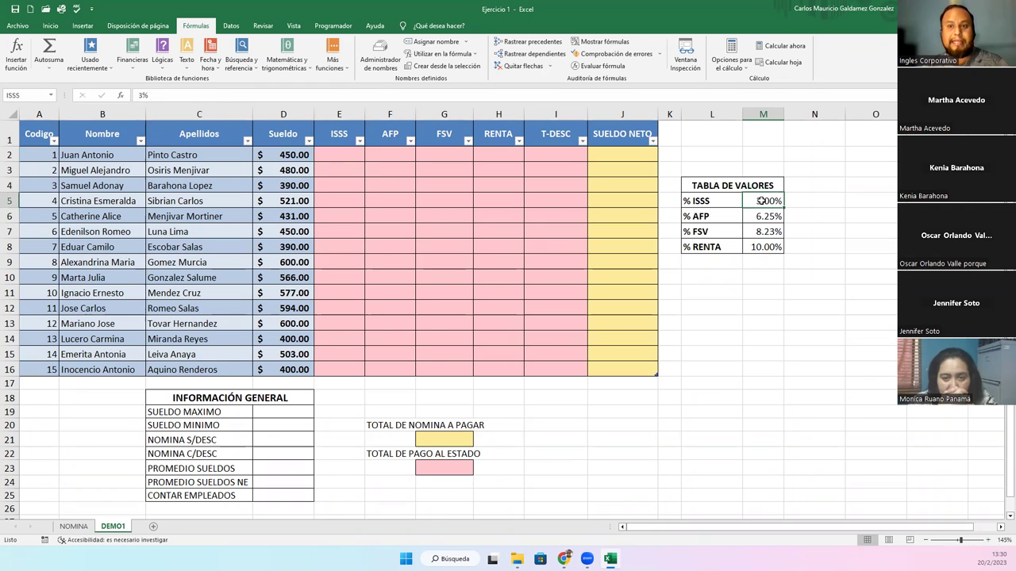
pyautogui.click(42, 93)
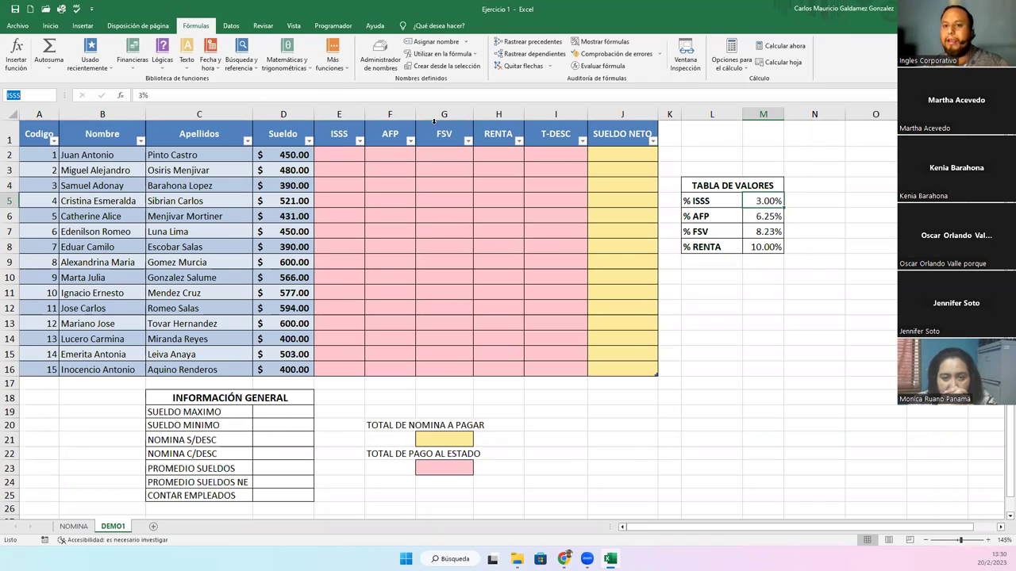
# Name M6 (6.25%) AFP and M7 (8.23%) FSV, leaving the 10.00% RENTA rate unchanged
pyautogui.click(766, 216)
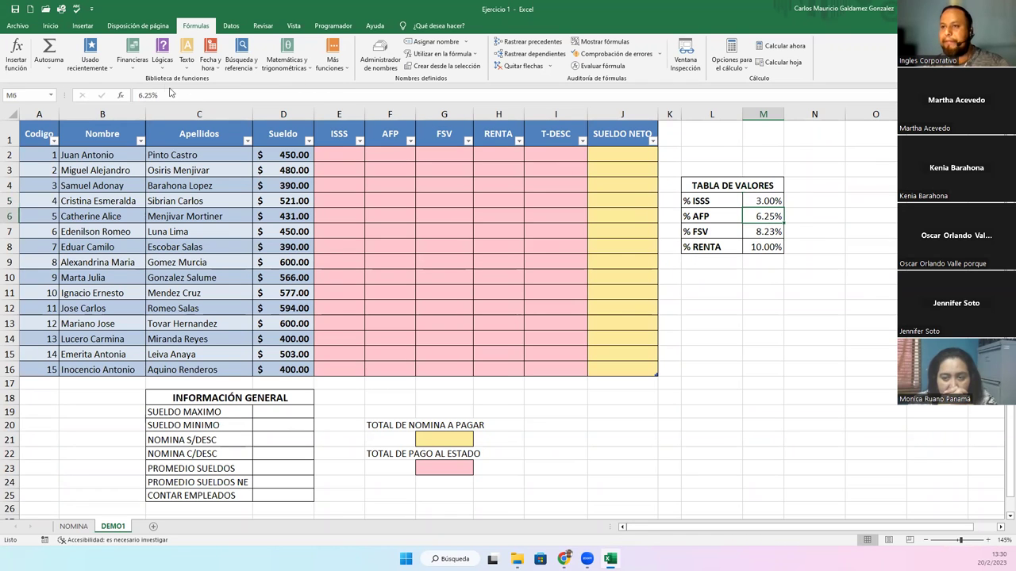
pyautogui.click(22, 97)
pyautogui.write('AFP')
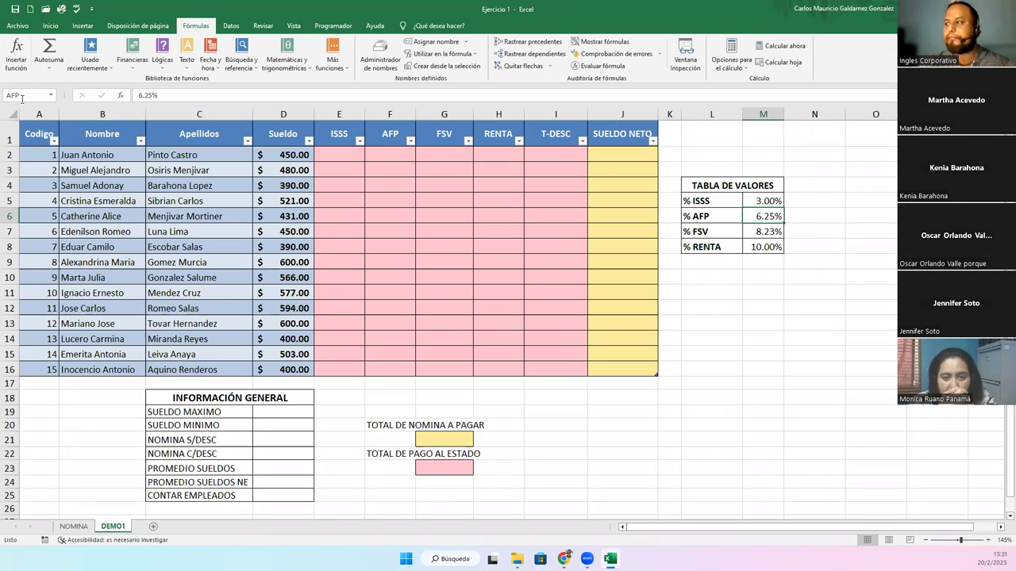
pyautogui.click(751, 232)
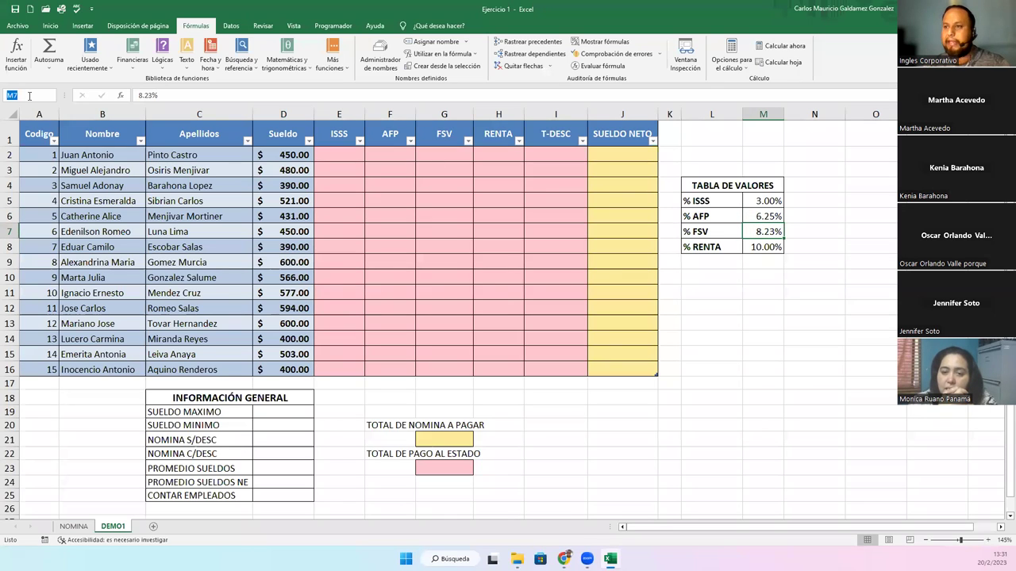
pyautogui.press('BackSpace')
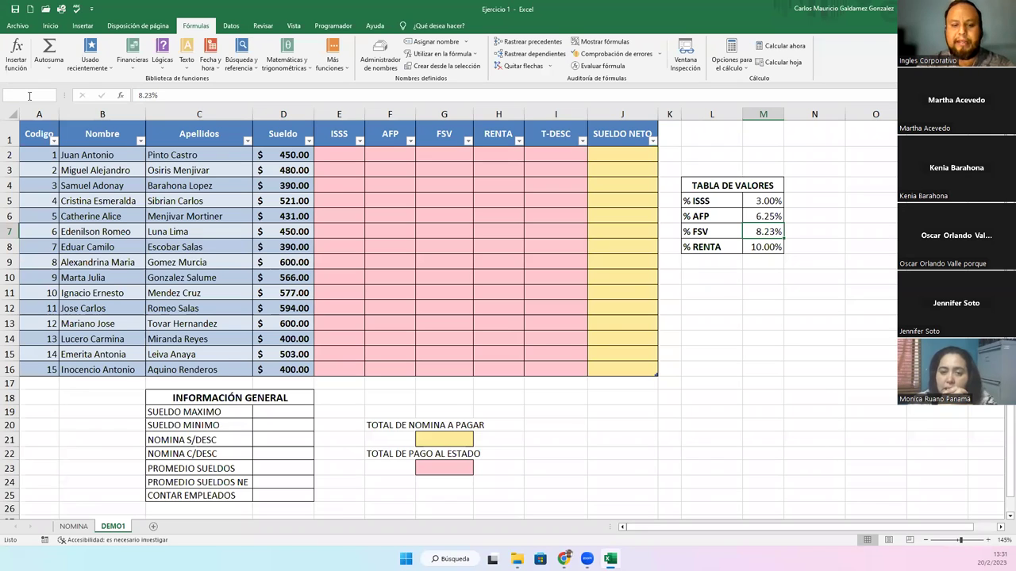
pyautogui.write('FSV')
pyautogui.press('Return')
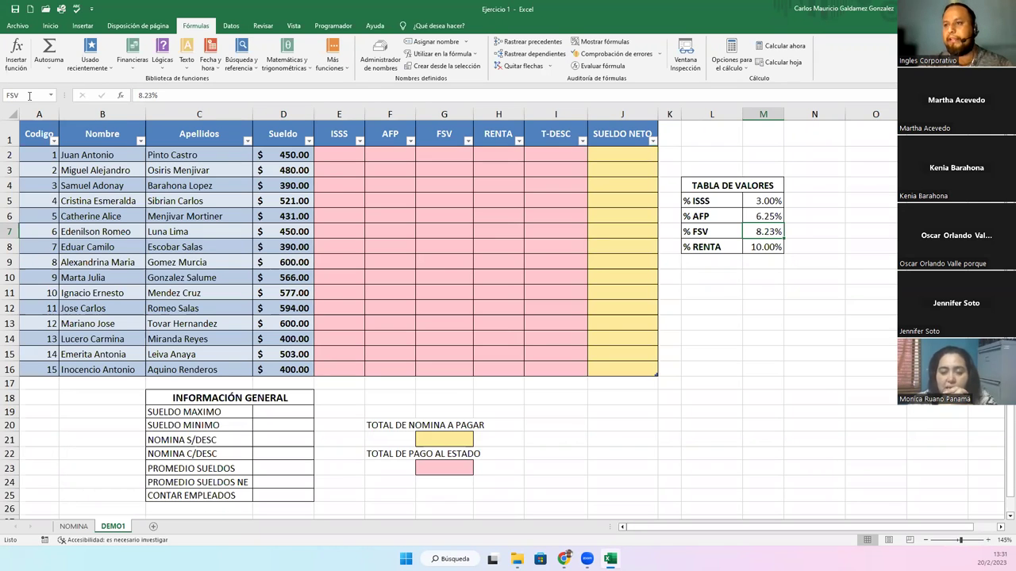
pyautogui.click(755, 248)
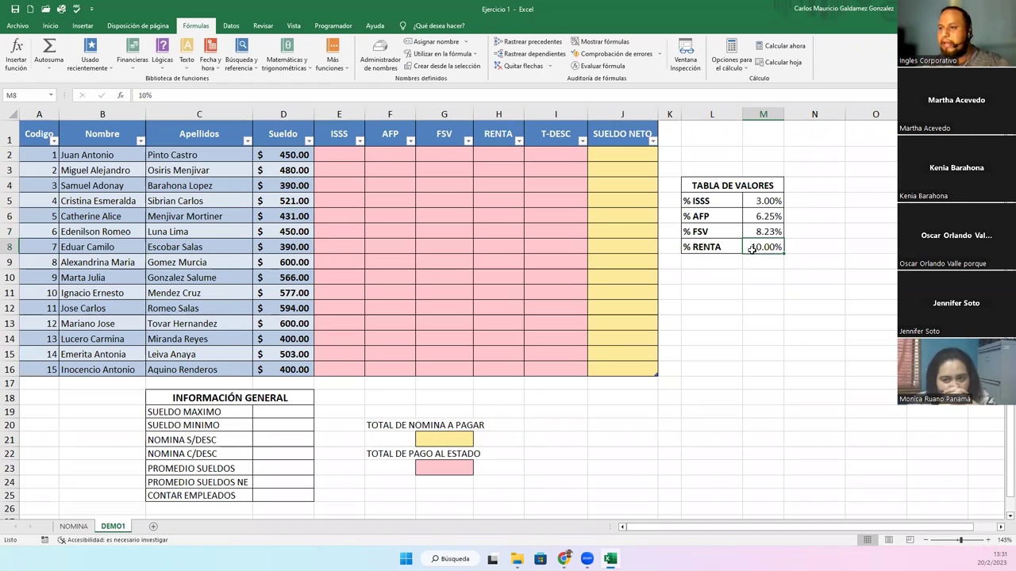
pyautogui.click(189, 96)
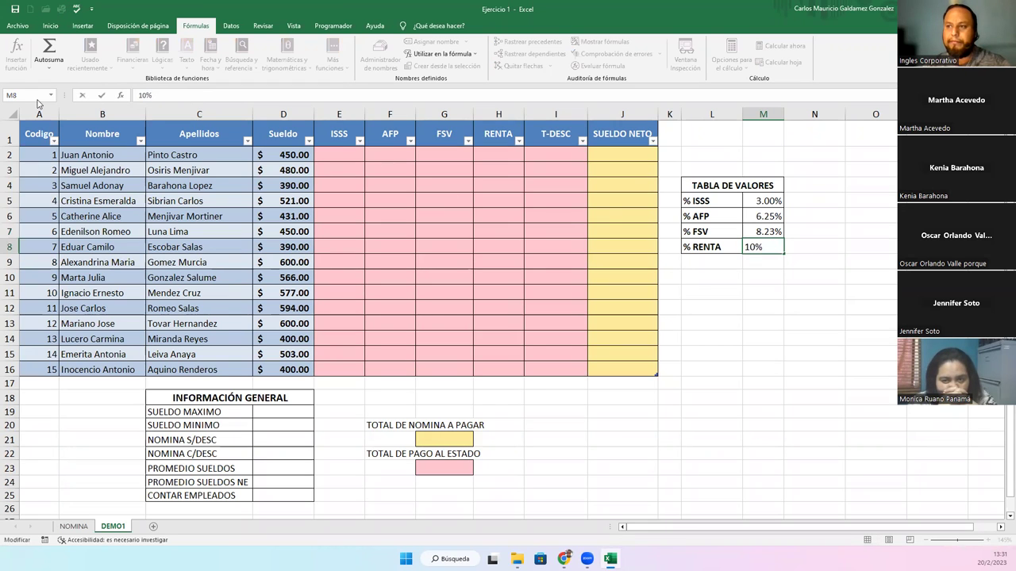
pyautogui.click(101, 95)
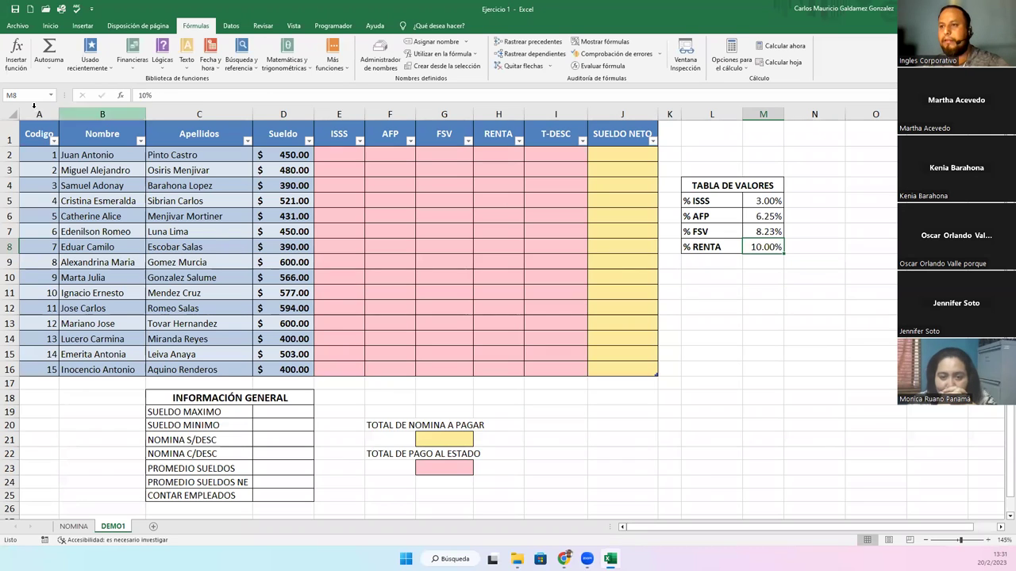
# Type REN, review row 2's deduction cells, and verify cell M5 carries the ISSS name at 3.00%
pyautogui.write('RENTA')
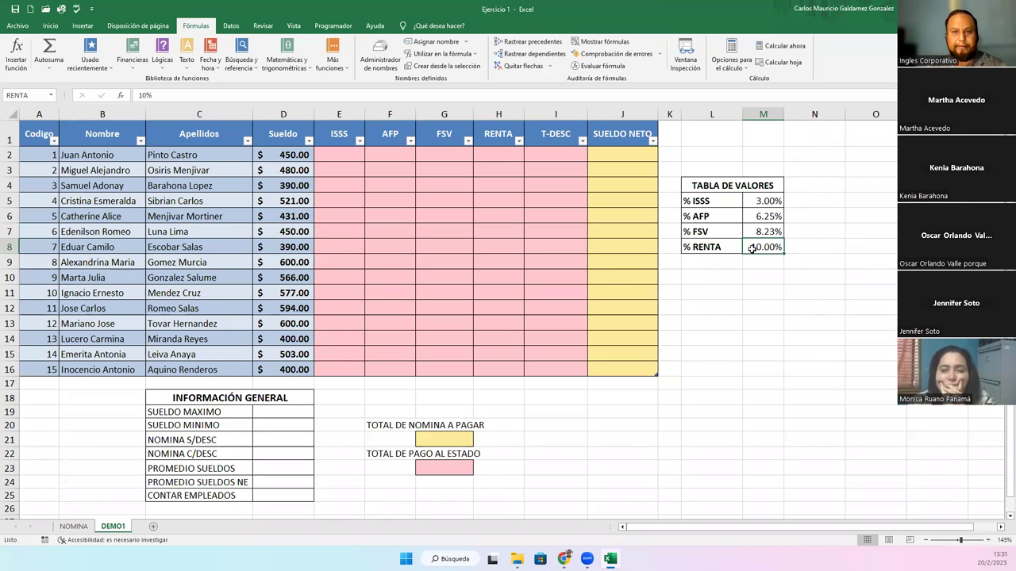
pyautogui.click(340, 155)
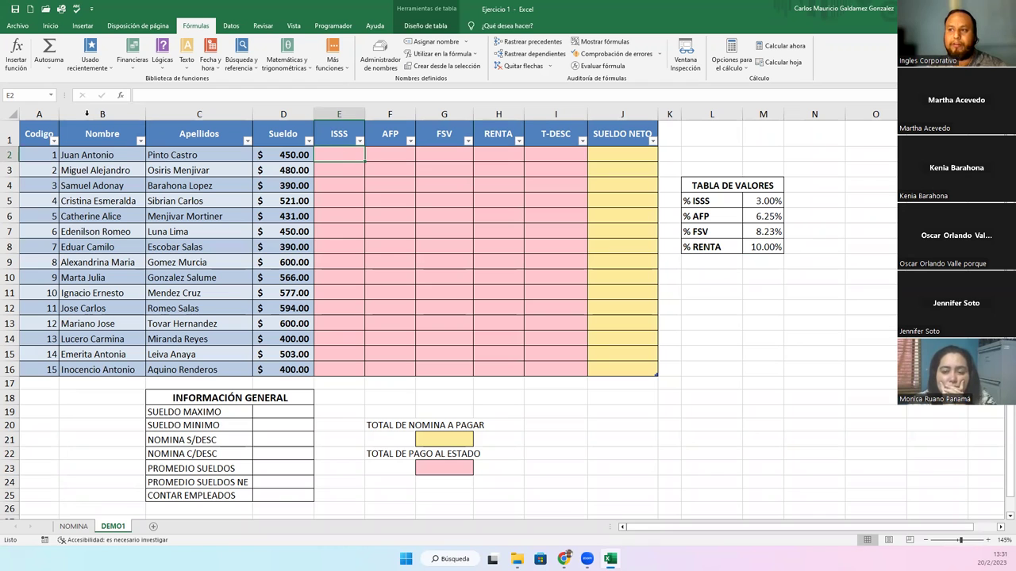
pyautogui.moveTo(41, 135); pyautogui.dragTo(619, 363)
pyautogui.click(348, 244)
pyautogui.click(349, 153)
pyautogui.moveTo(349, 154); pyautogui.dragTo(631, 155)
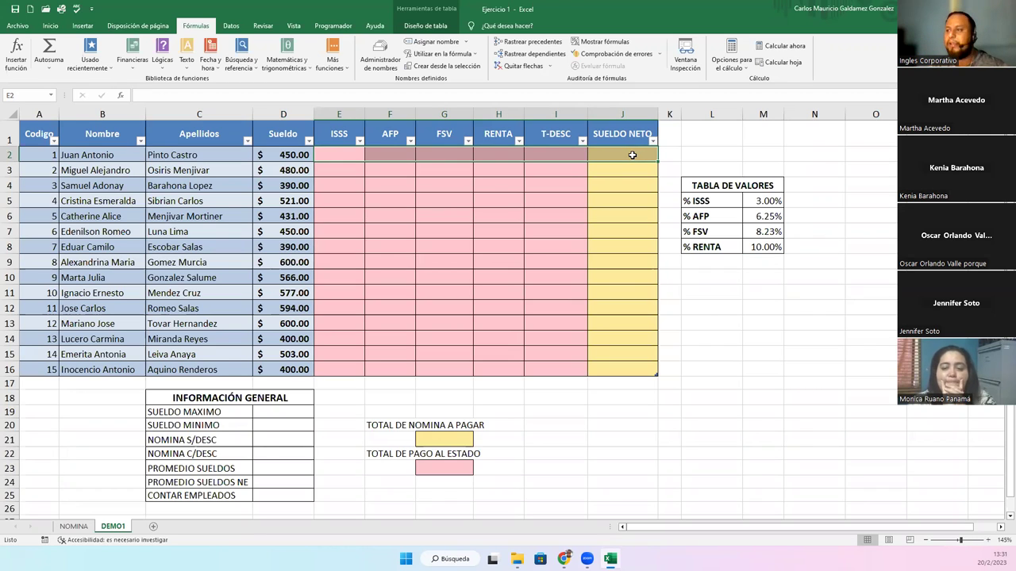
pyautogui.click(333, 156)
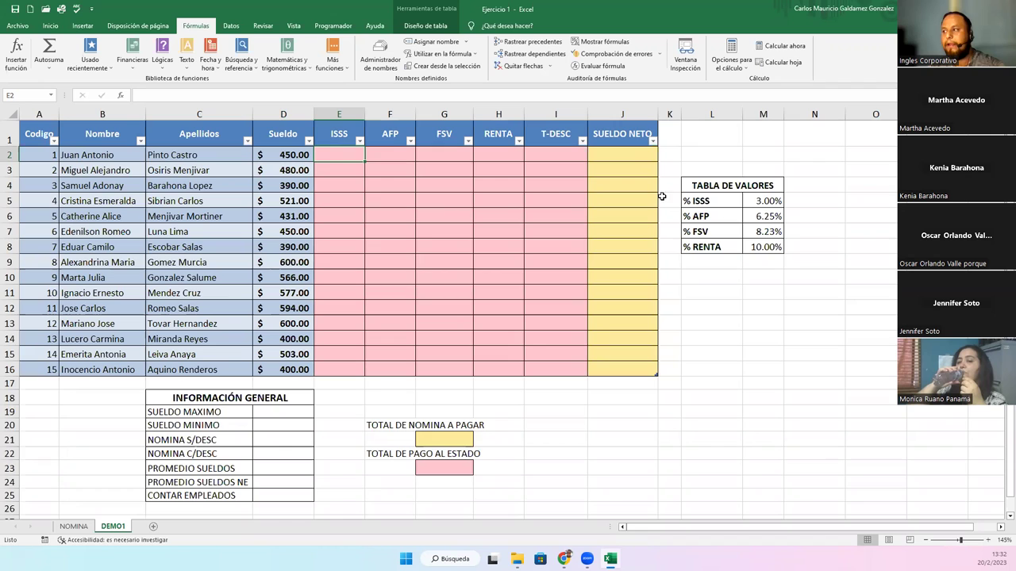
pyautogui.click(759, 201)
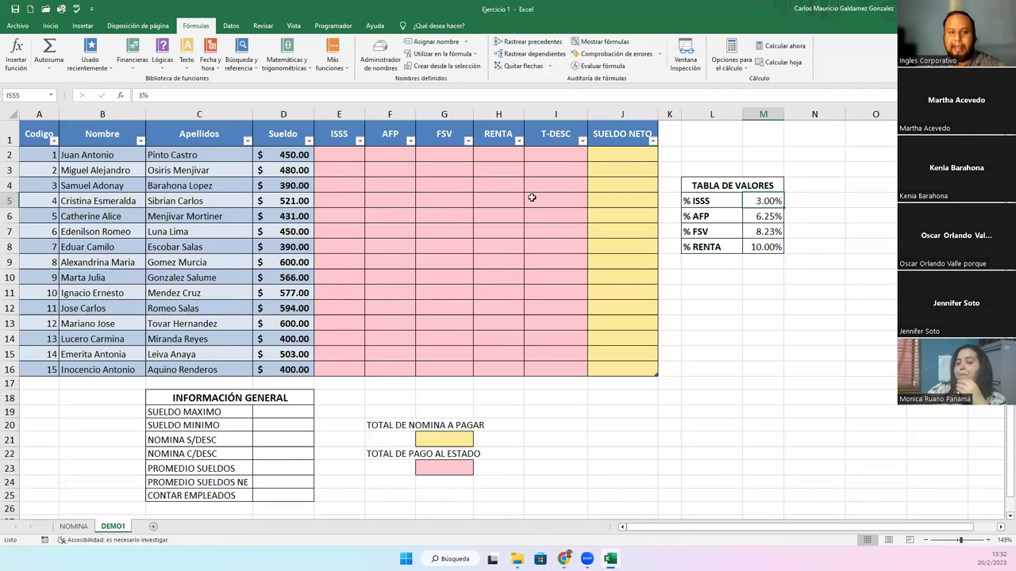
pyautogui.click(340, 157)
pyautogui.write('=')
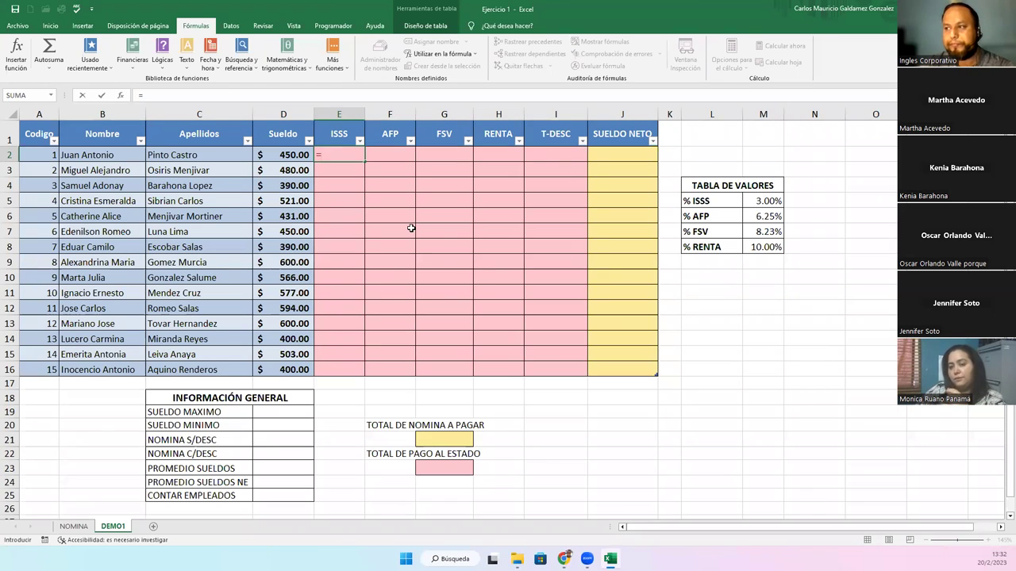
pyautogui.click(285, 155)
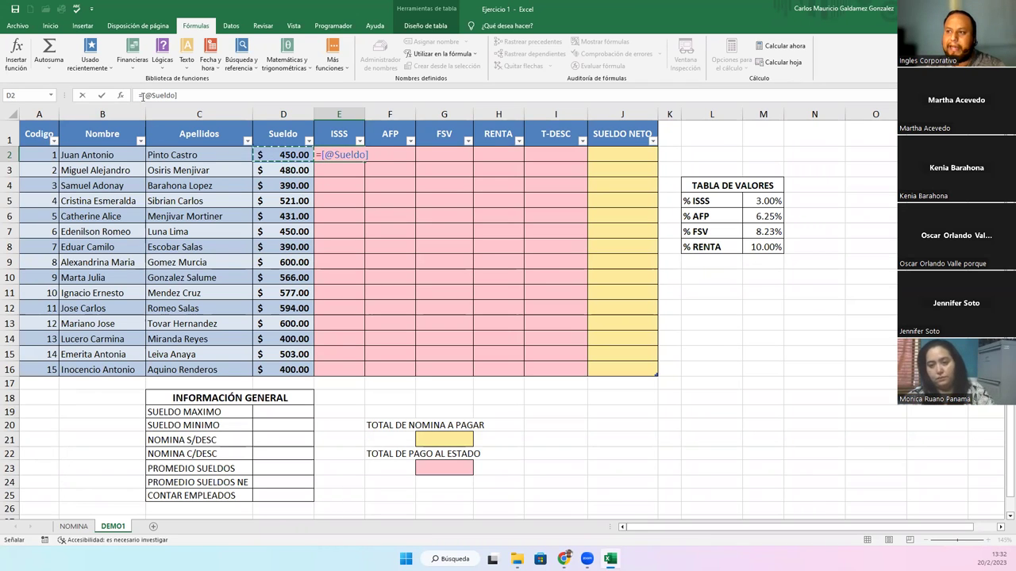
pyautogui.moveTo(138, 96); pyautogui.dragTo(178, 95)
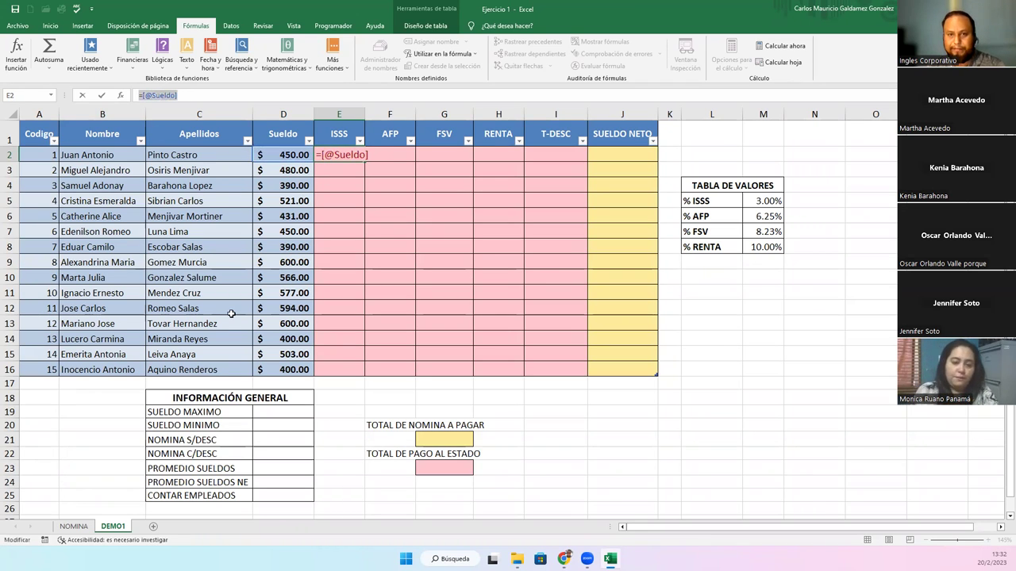
pyautogui.click(217, 96)
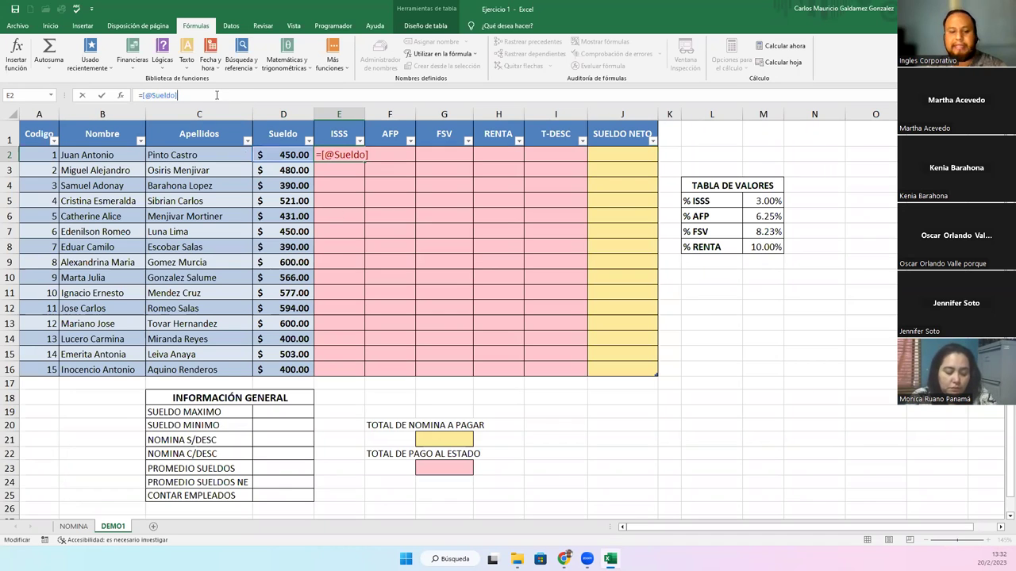
pyautogui.write('*')
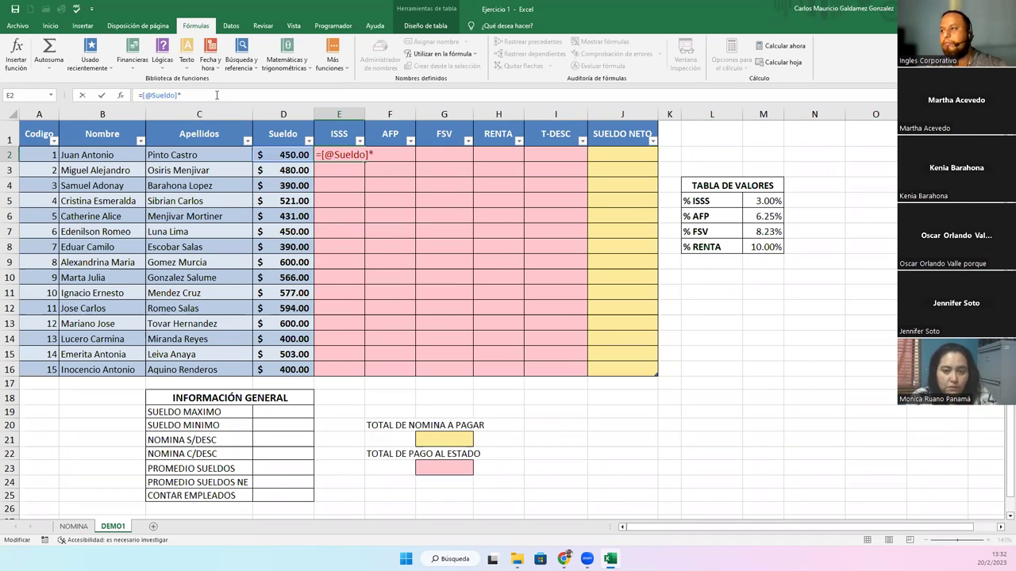
pyautogui.write('I')
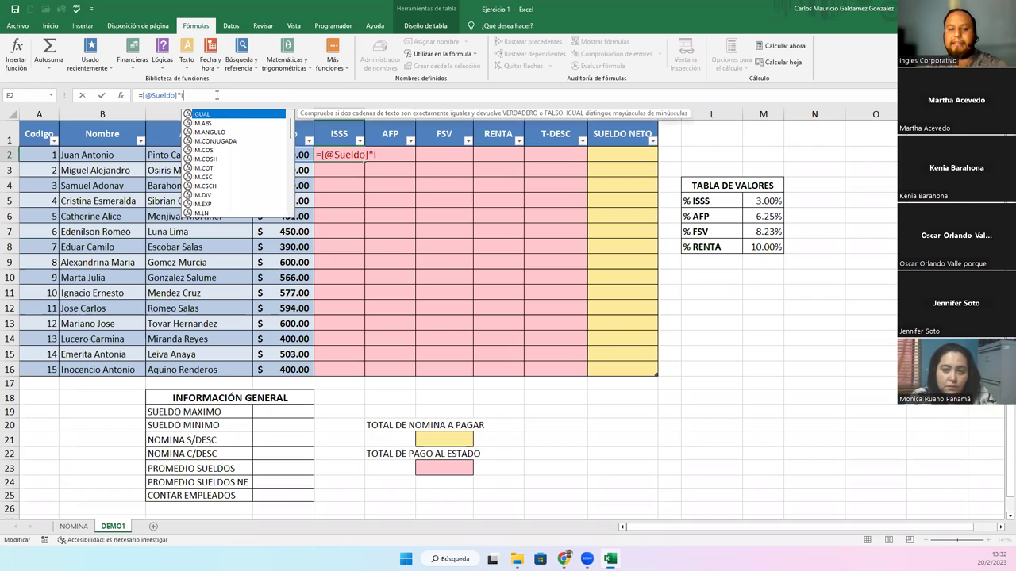
pyautogui.write('SS')
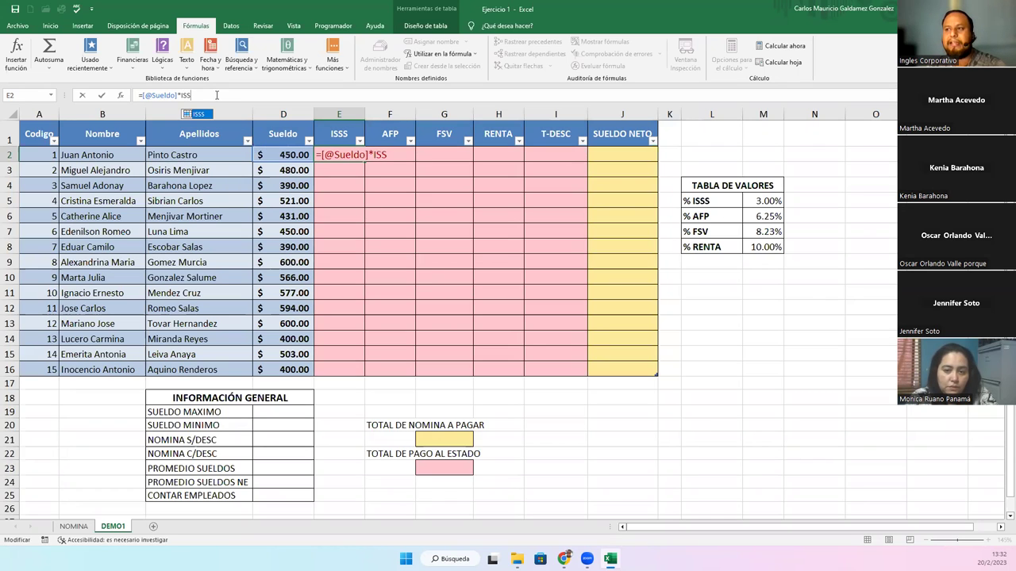
pyautogui.write('S')
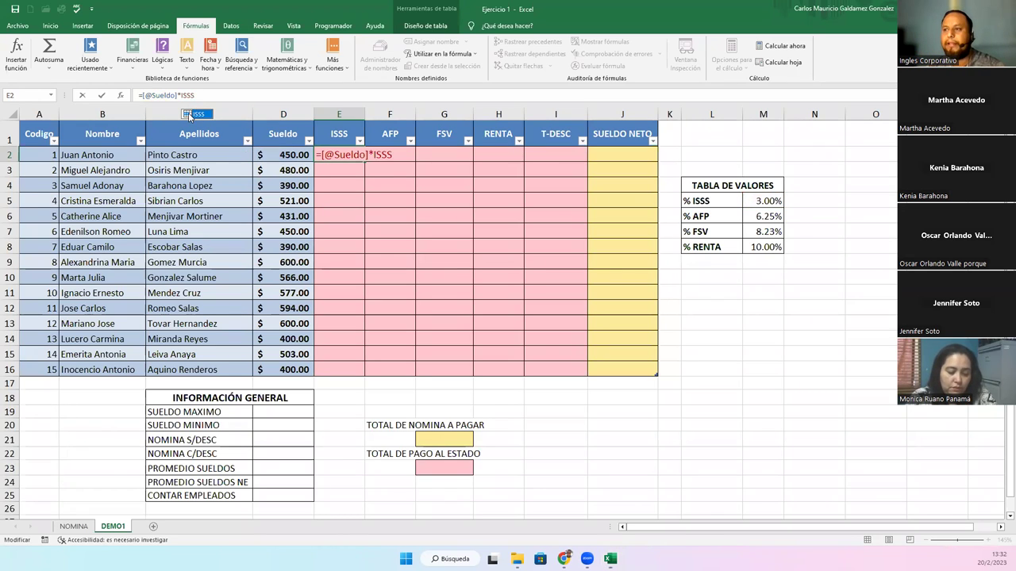
pyautogui.doubleClick(191, 115)
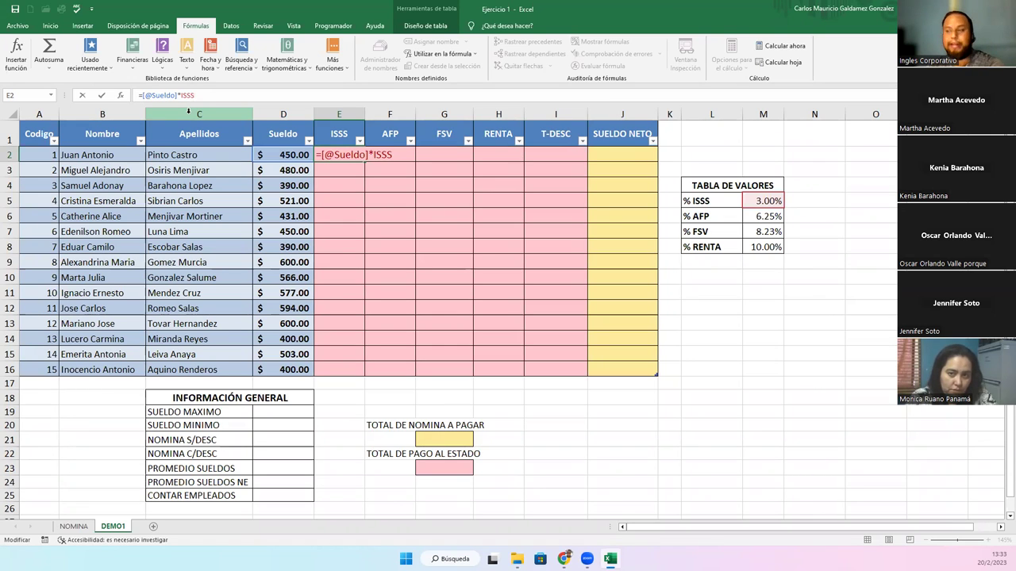
pyautogui.press('Tab')
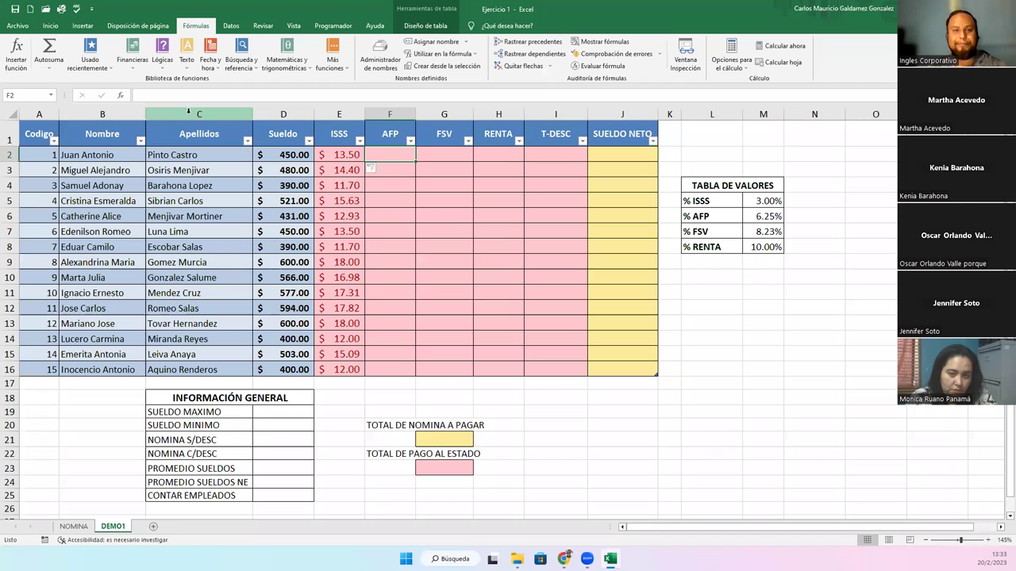
# Review the E2 formula's Sueldo reference, leaving it unchanged
pyautogui.press('Left')
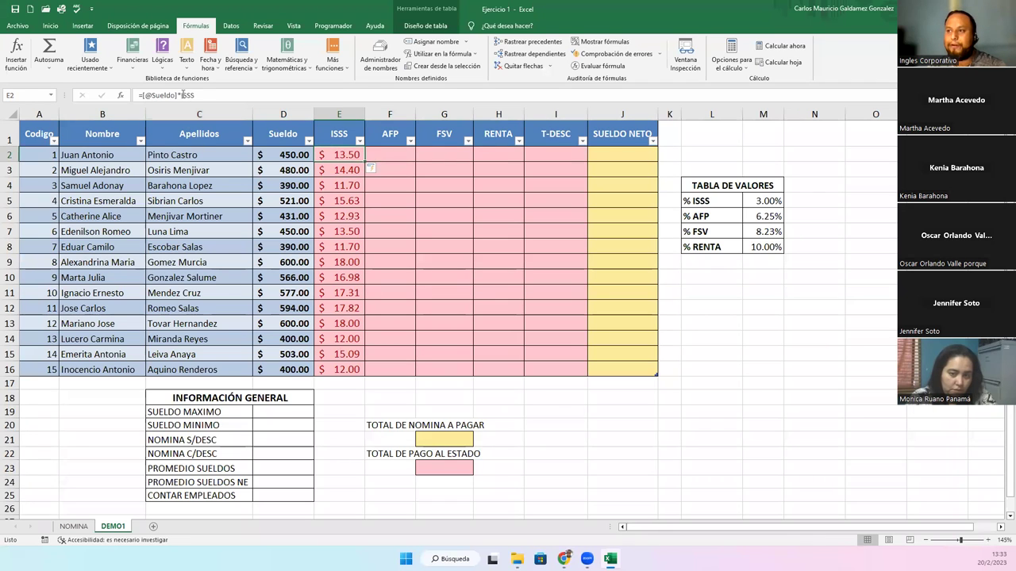
pyautogui.click(209, 95)
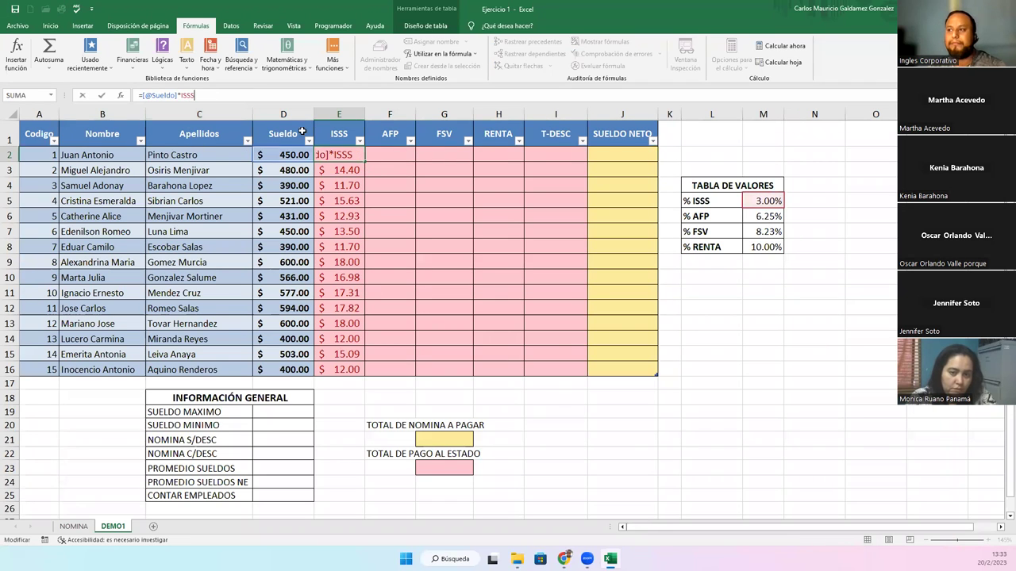
pyautogui.click(319, 156)
pyautogui.moveTo(317, 156); pyautogui.dragTo(366, 156)
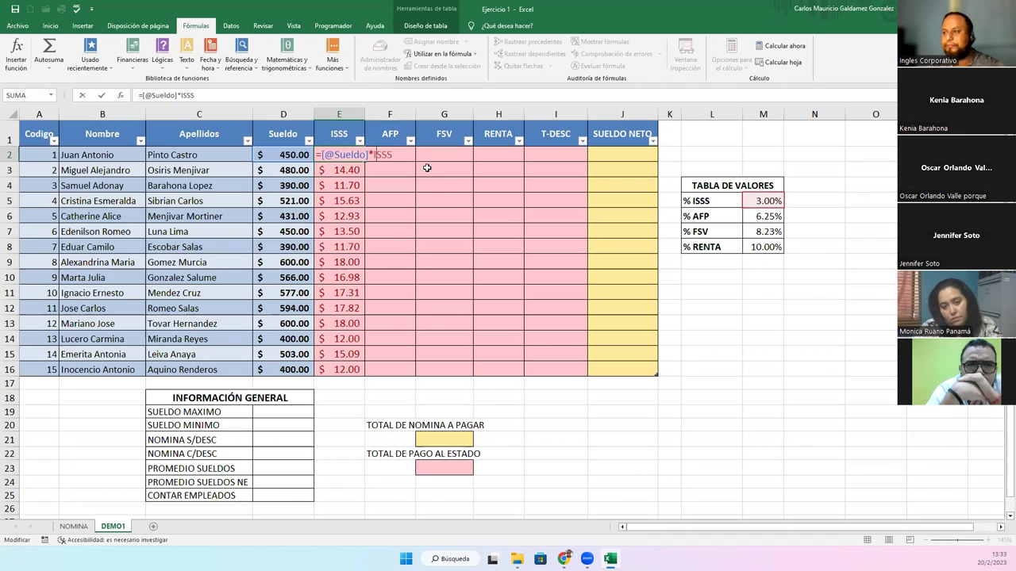
pyautogui.press('Tab')
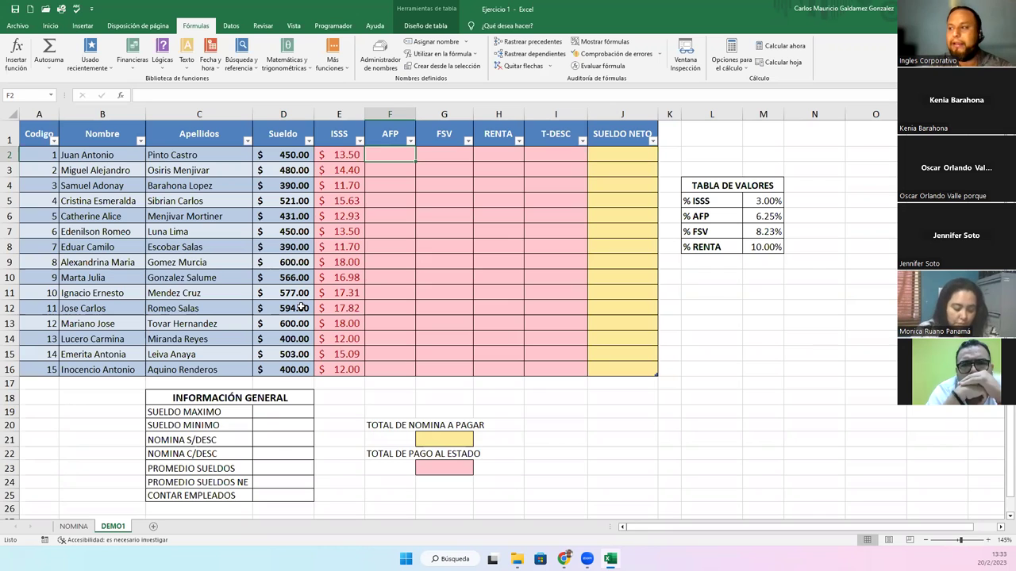
pyautogui.write('=')
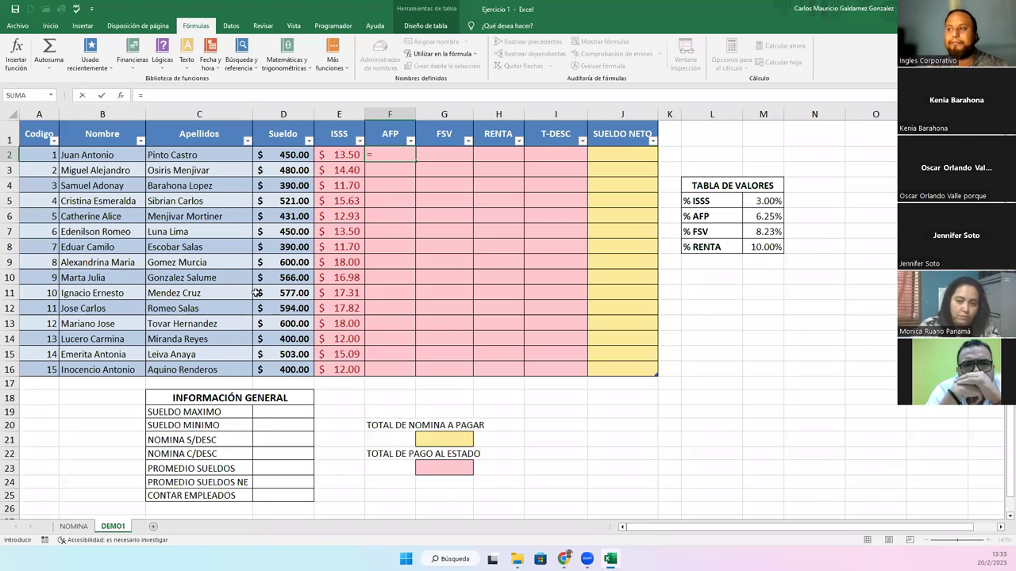
pyautogui.click(272, 154)
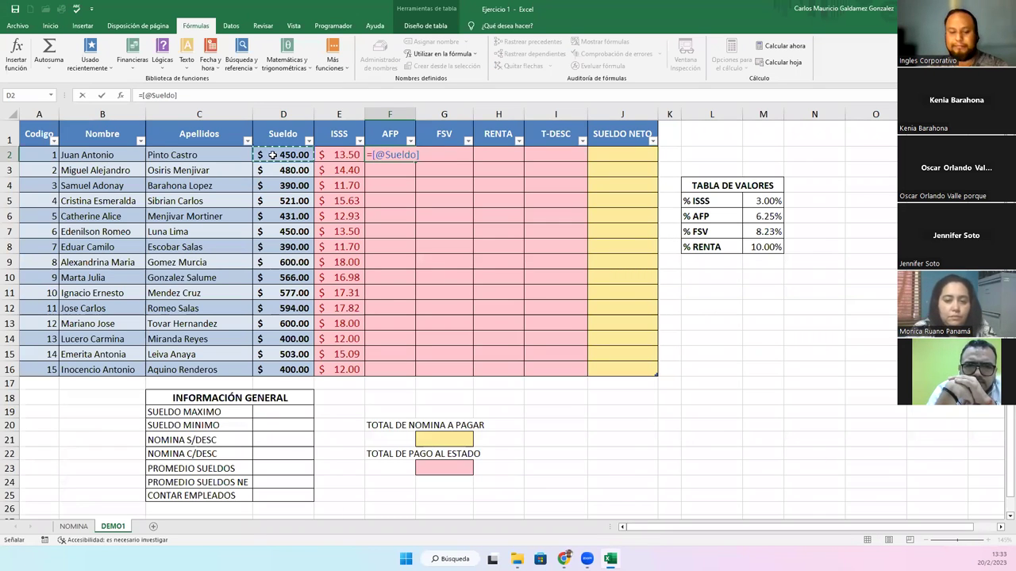
pyautogui.write('*')
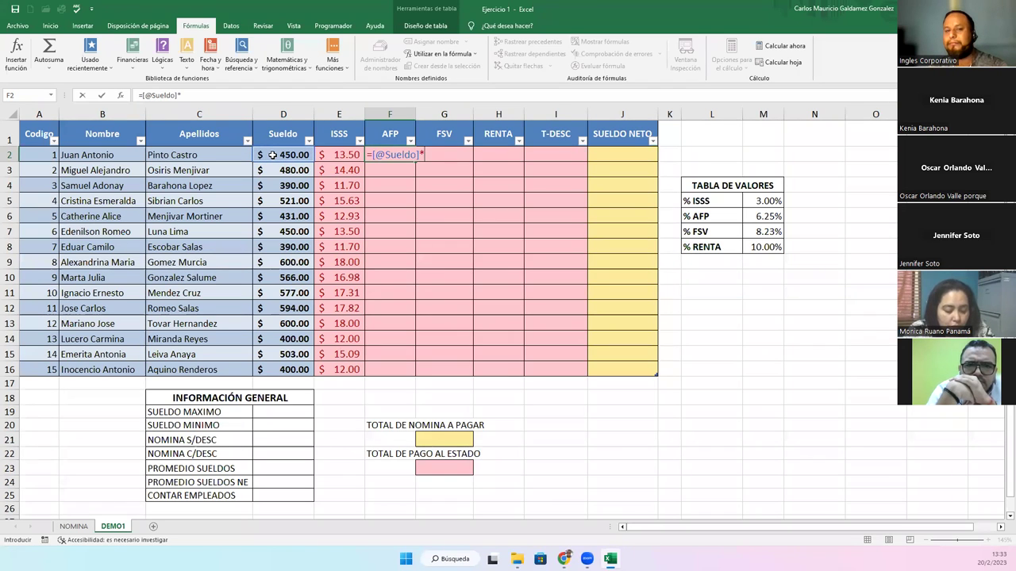
pyautogui.write('AFP')
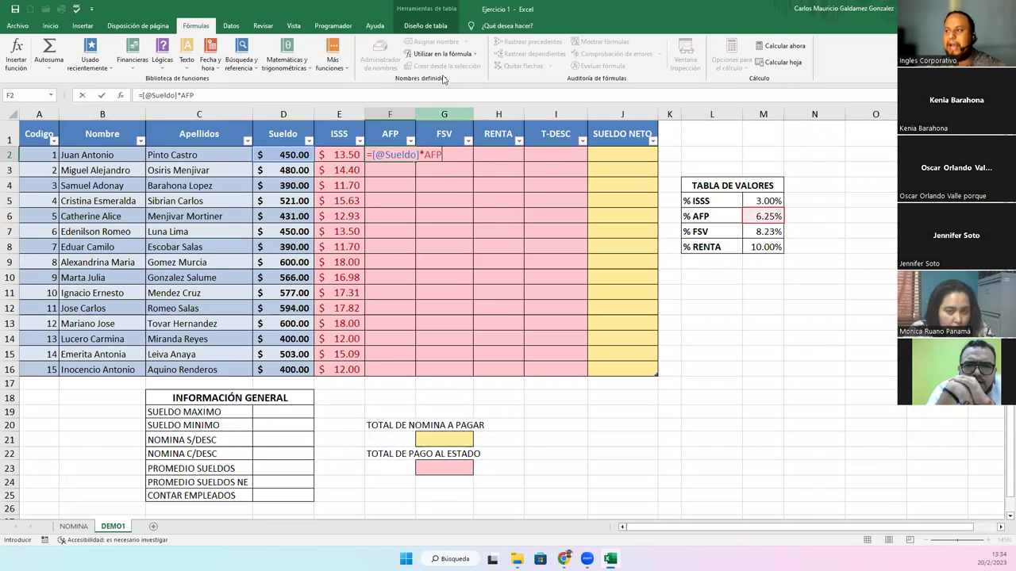
pyautogui.scroll(2, 428, 70)
pyautogui.scroll(1, 427, 70)
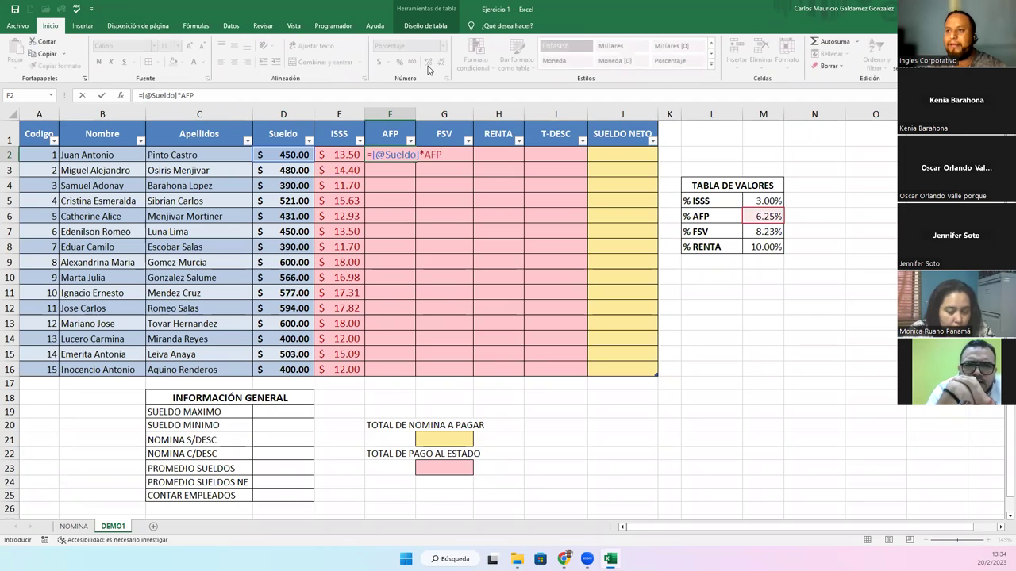
pyautogui.click(434, 158)
pyautogui.moveTo(388, 156); pyautogui.dragTo(385, 367)
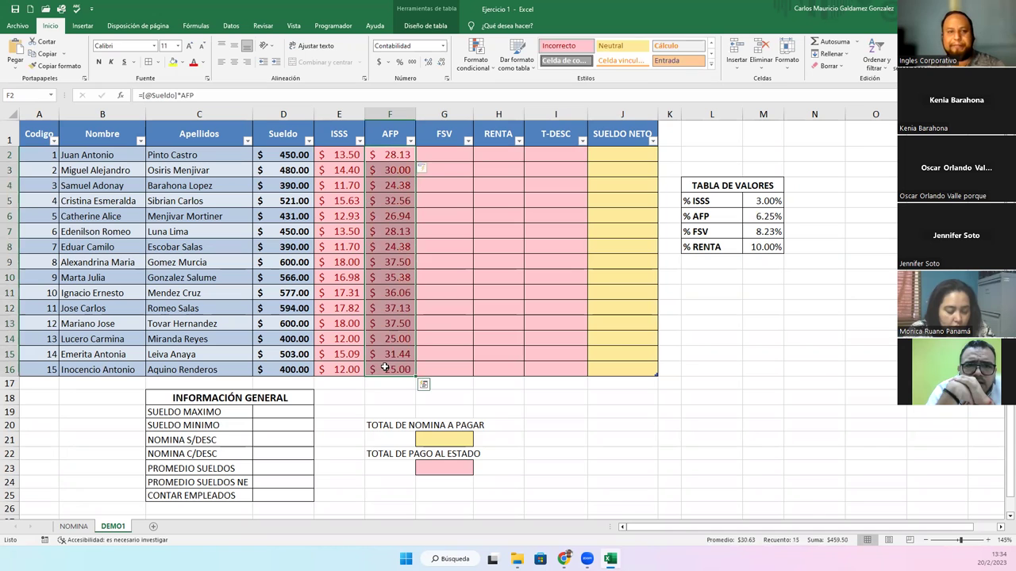
pyautogui.click(384, 155)
pyautogui.click(296, 156)
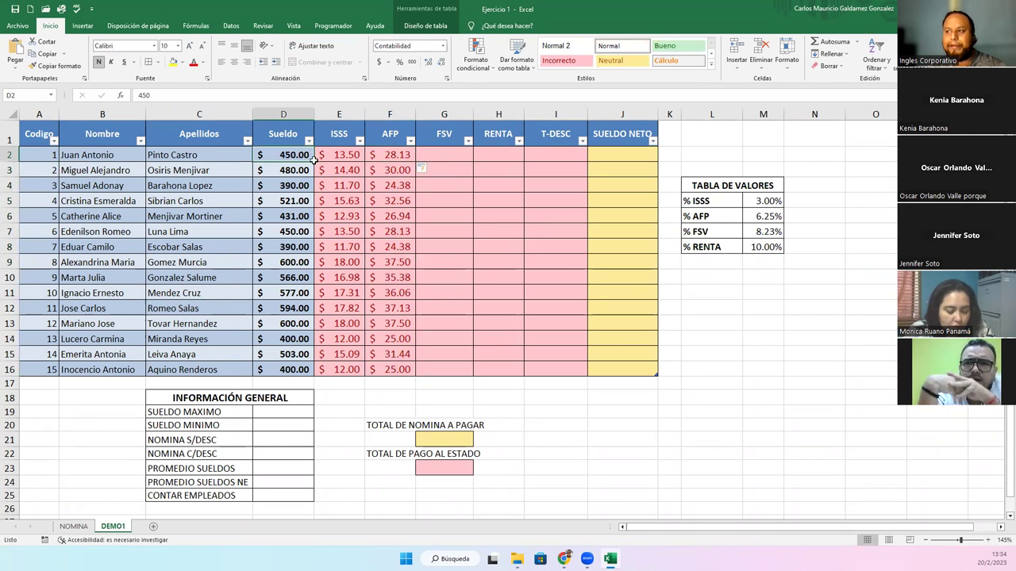
pyautogui.click(384, 154)
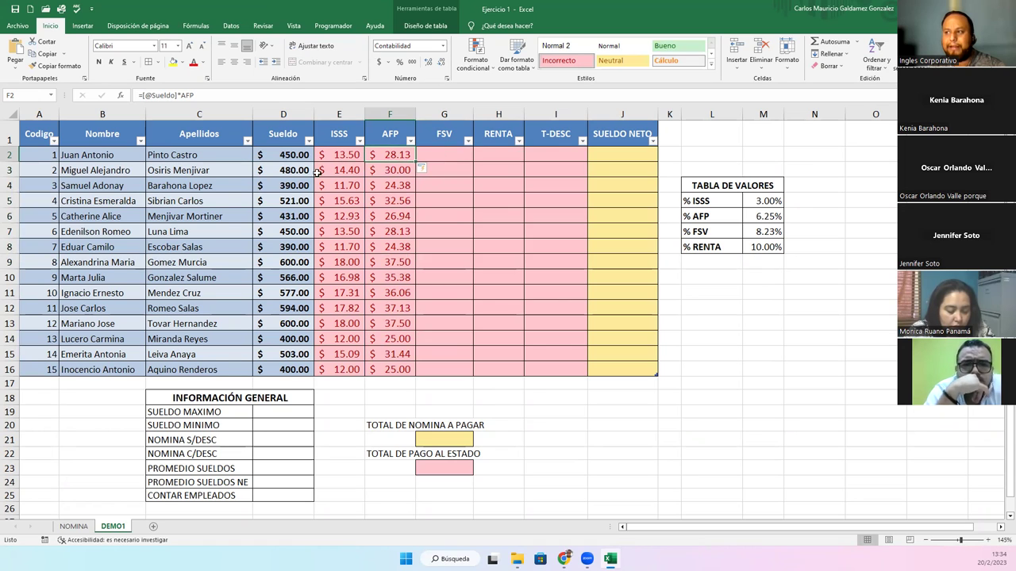
pyautogui.click(10, 155)
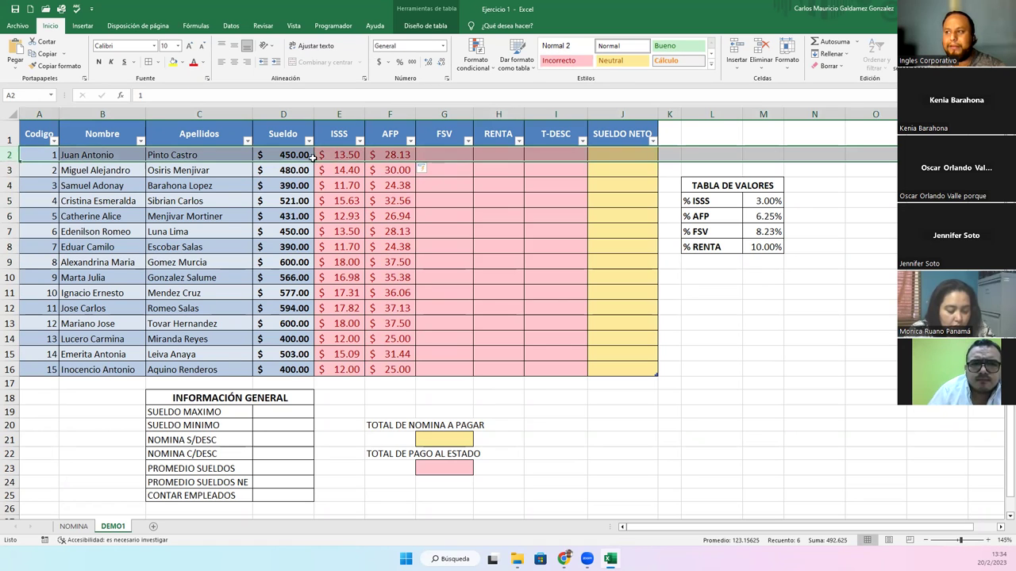
pyautogui.click(445, 157)
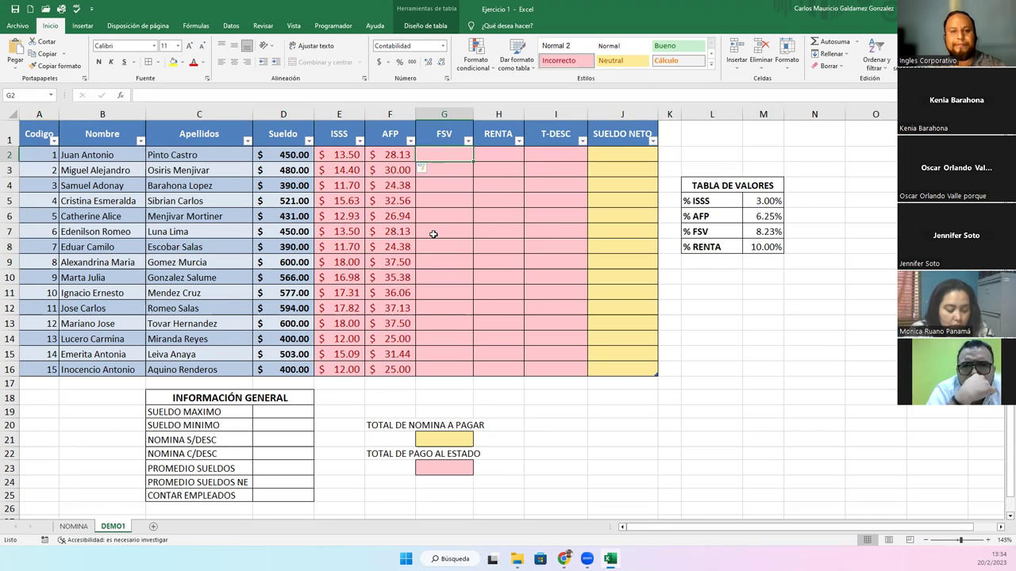
pyautogui.write('=')
pyautogui.click(264, 155)
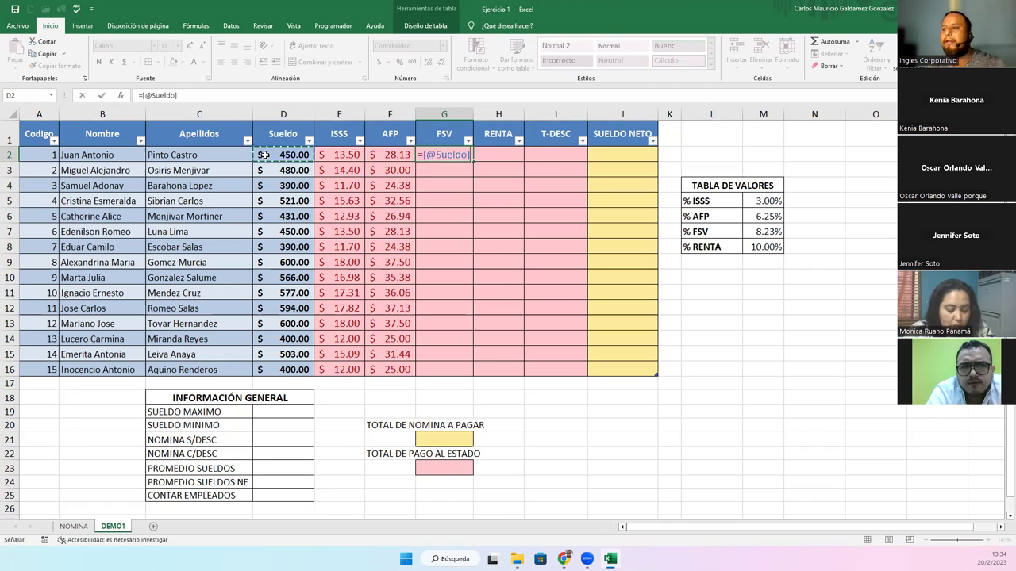
pyautogui.write('*')
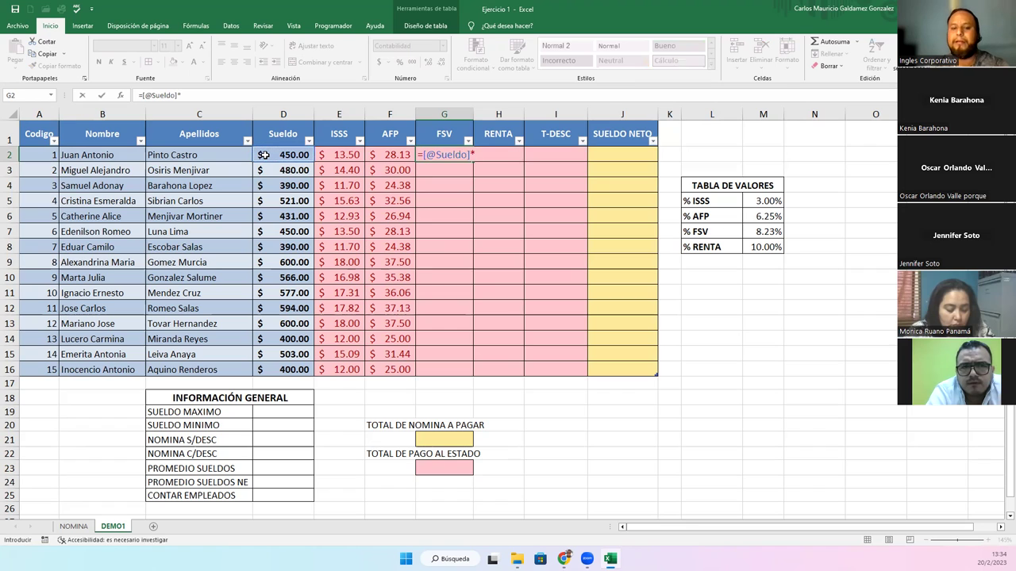
pyautogui.write('FSV')
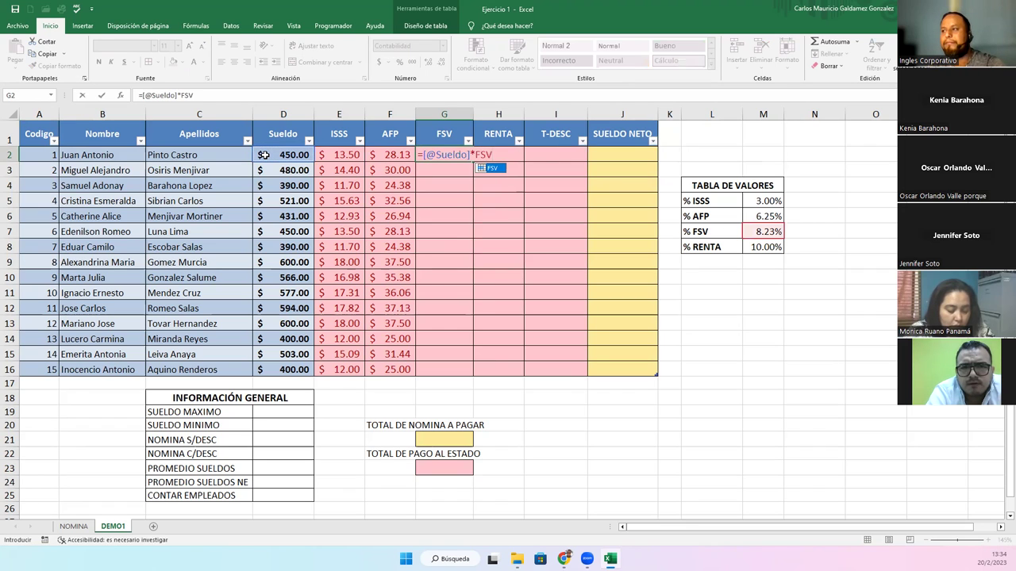
pyautogui.press('Escape')
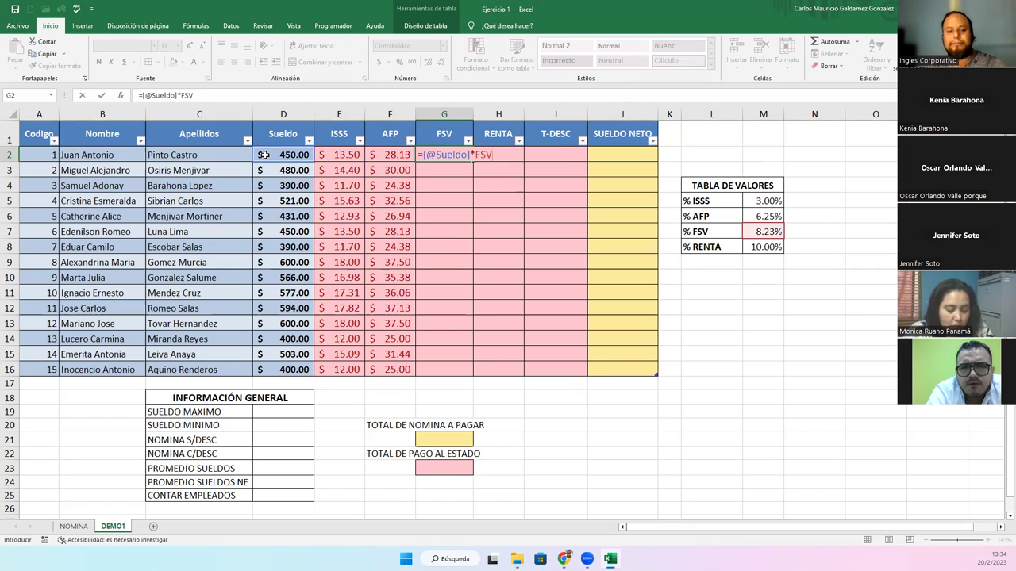
pyautogui.press('Tab')
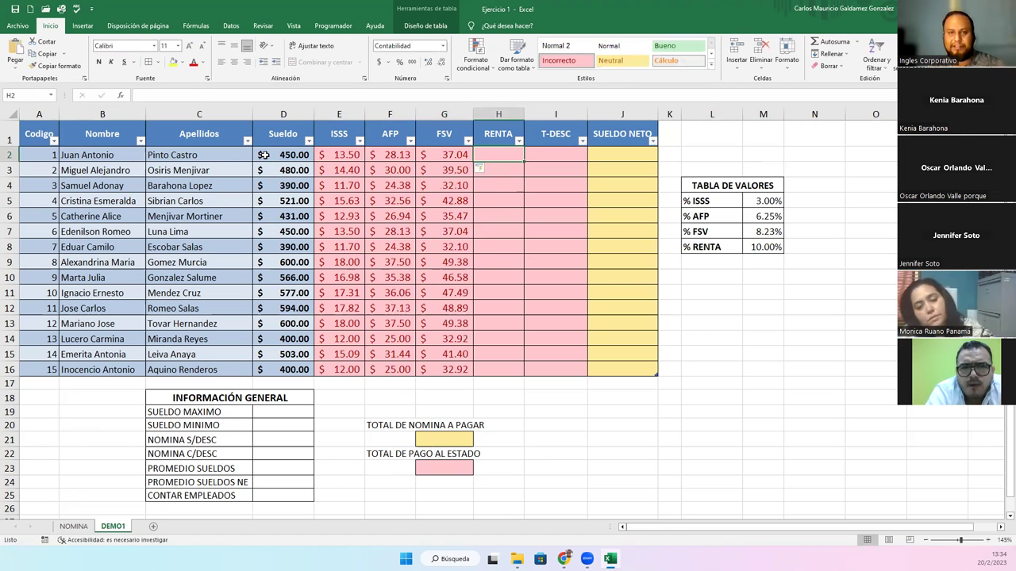
pyautogui.moveTo(326, 157); pyautogui.dragTo(447, 369)
pyautogui.click(127, 201)
pyautogui.moveTo(39, 129); pyautogui.dragTo(612, 286)
pyautogui.click(82, 26)
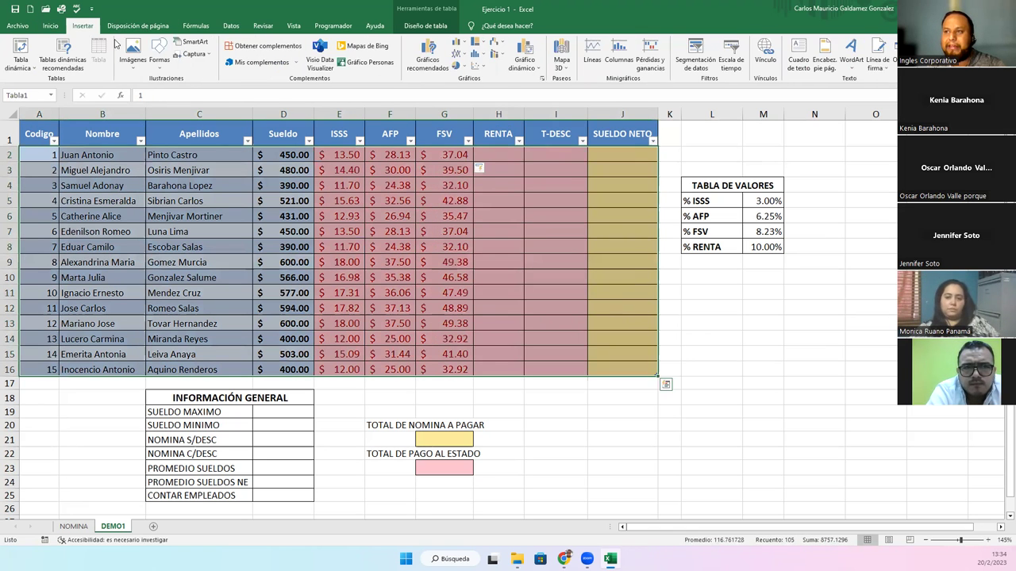
pyautogui.click(287, 262)
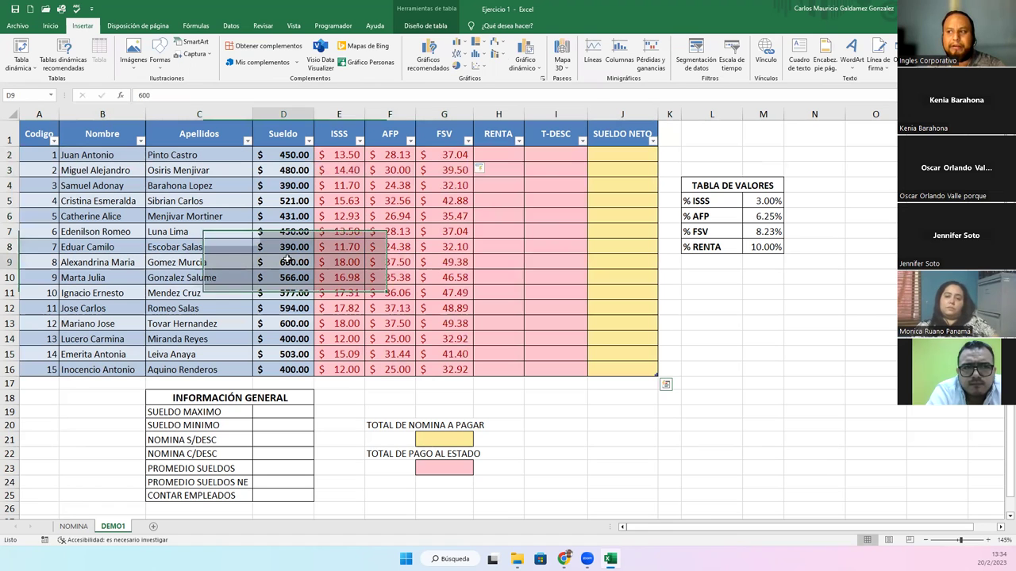
pyautogui.click(458, 157)
pyautogui.doubleClick(474, 162)
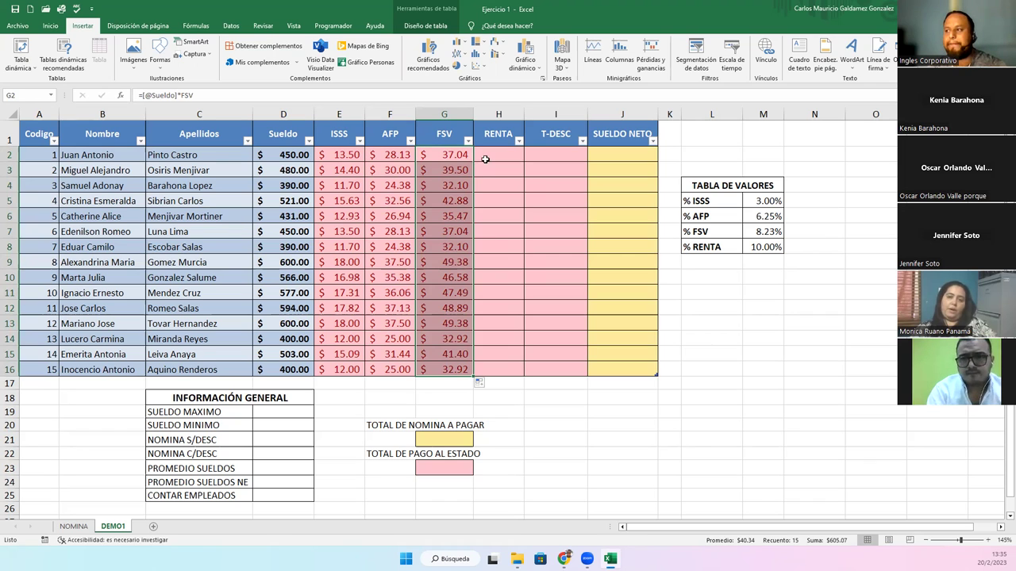
pyautogui.click(500, 156)
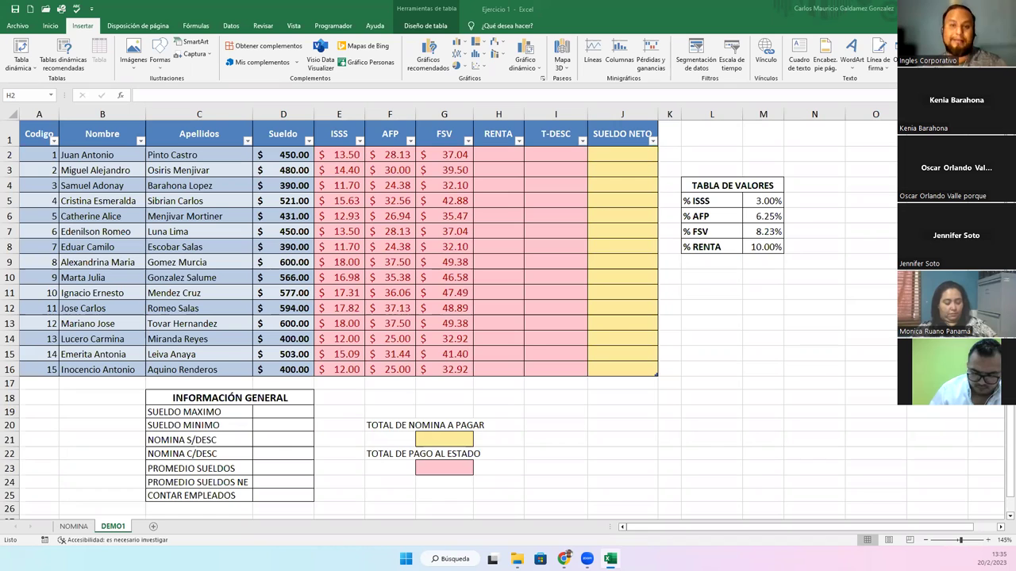
pyautogui.click(489, 155)
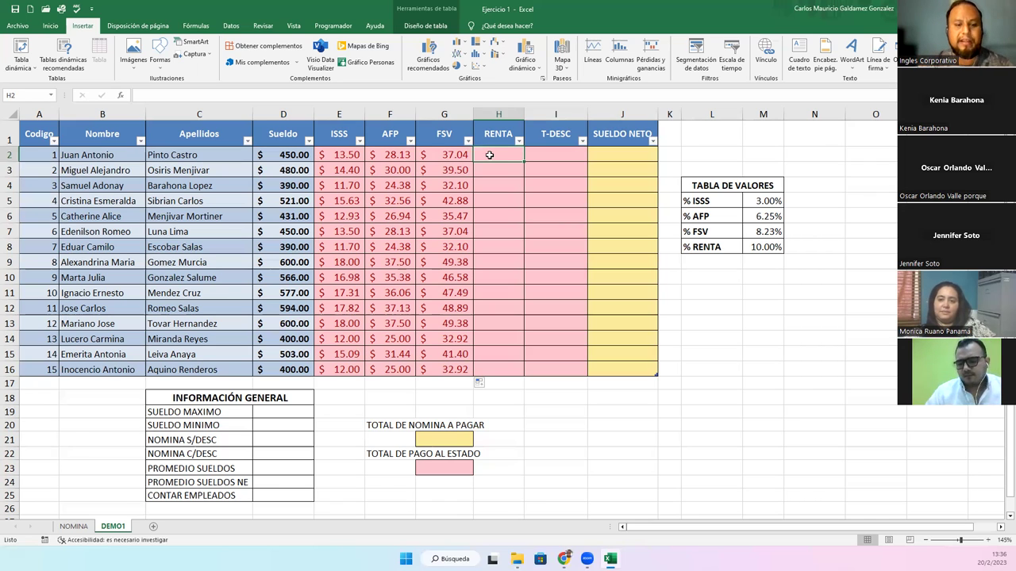
# Start the H2 RENTA formula with =SI and the condition that the row's Sueldo is >=400
pyautogui.write('=SI')
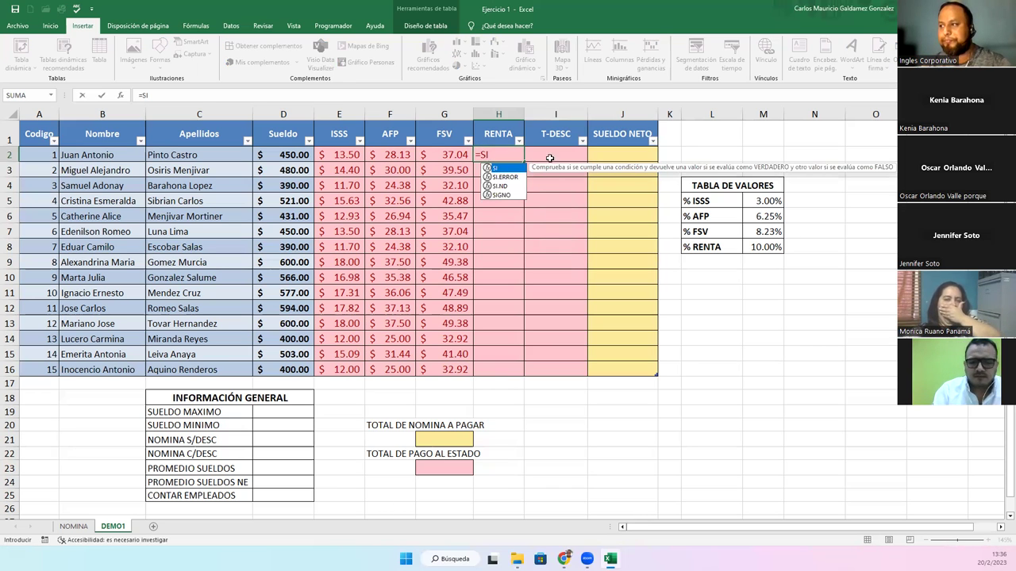
pyautogui.write('(')
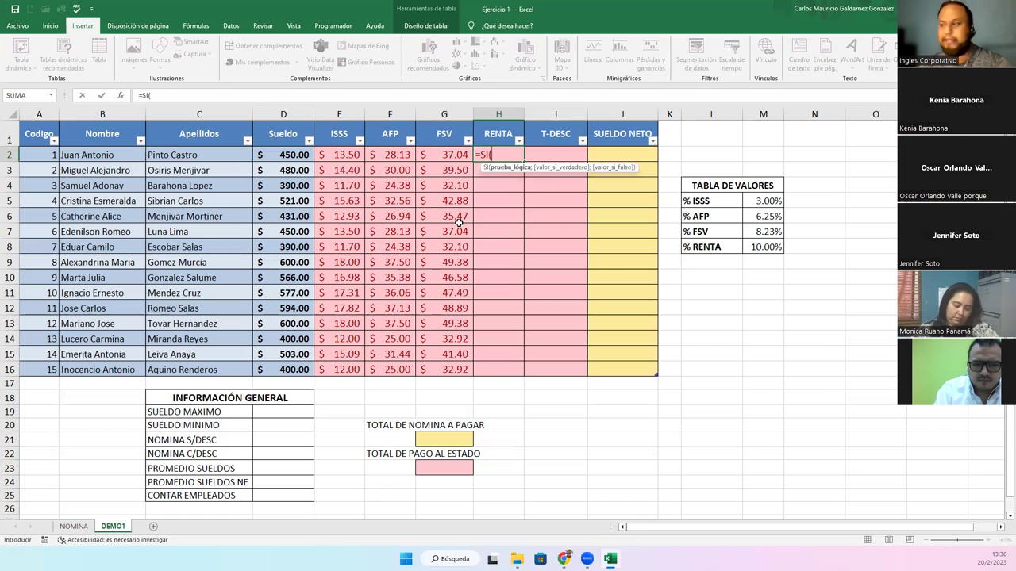
pyautogui.press('Return')
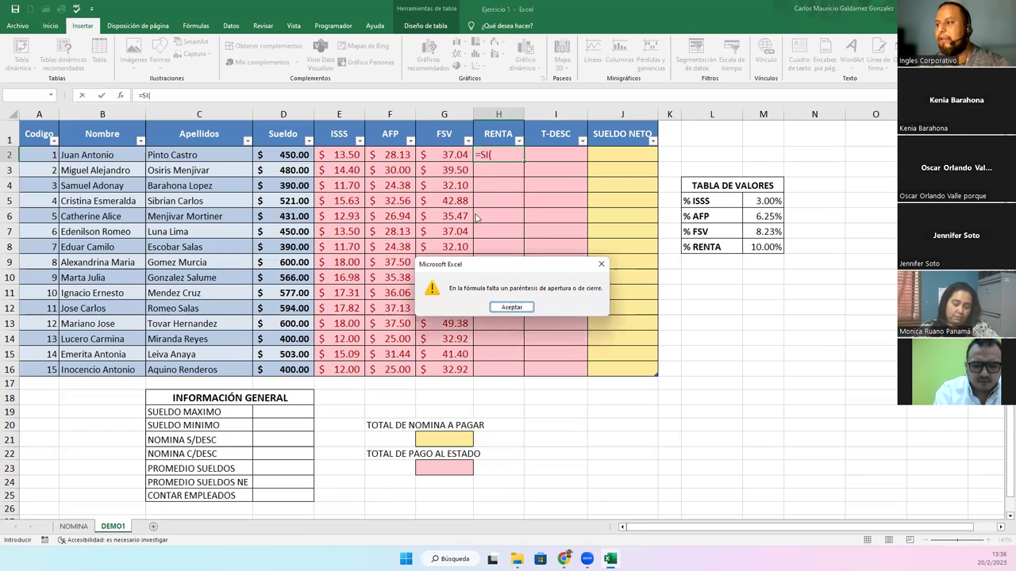
pyautogui.click(511, 308)
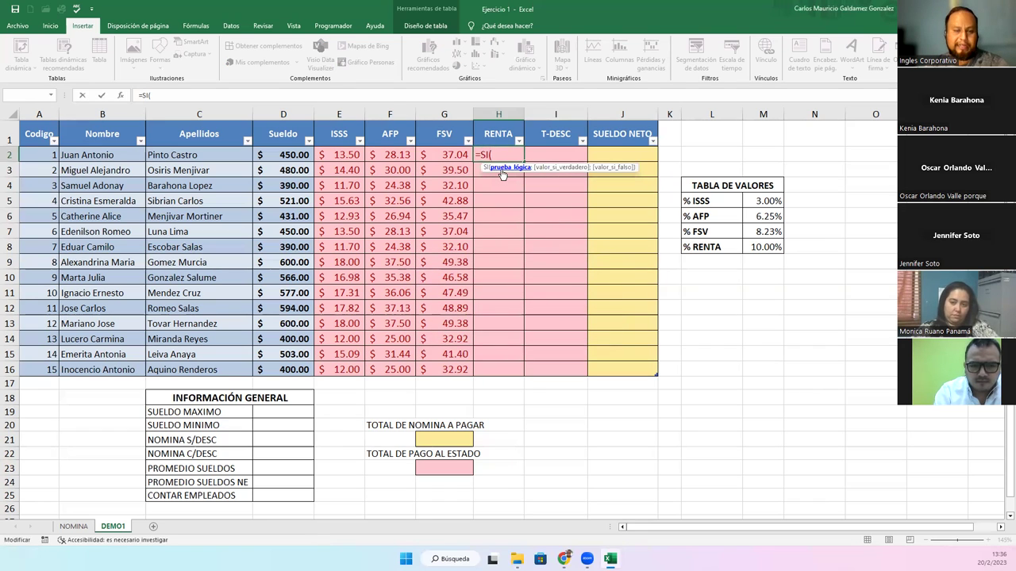
pyautogui.click(284, 156)
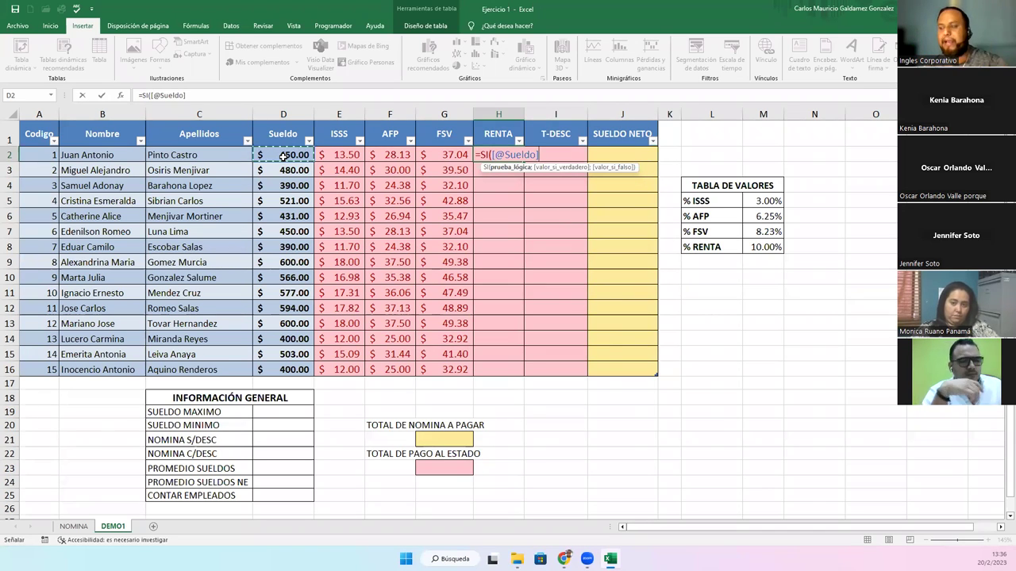
pyautogui.write('>')
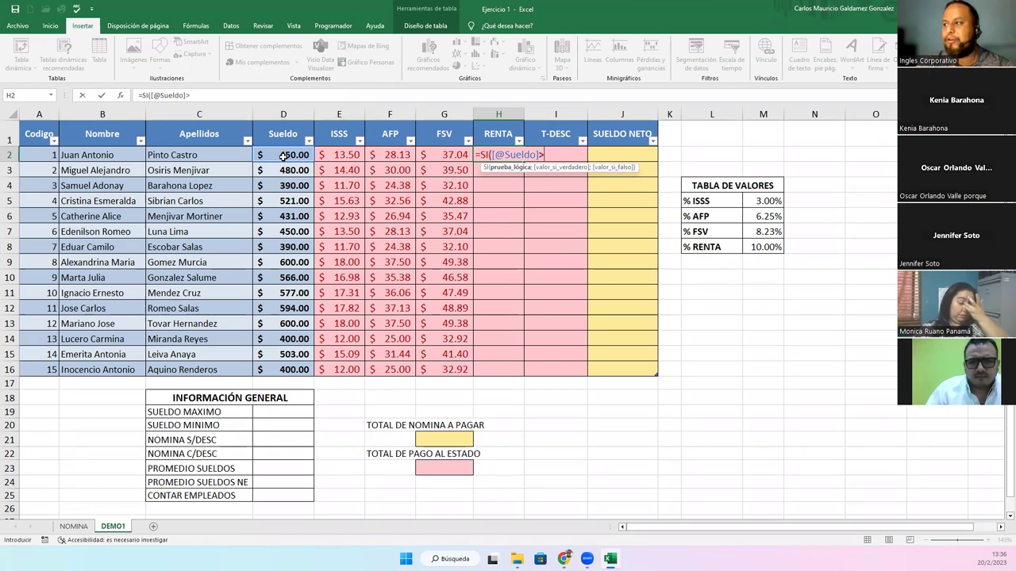
pyautogui.write('=')
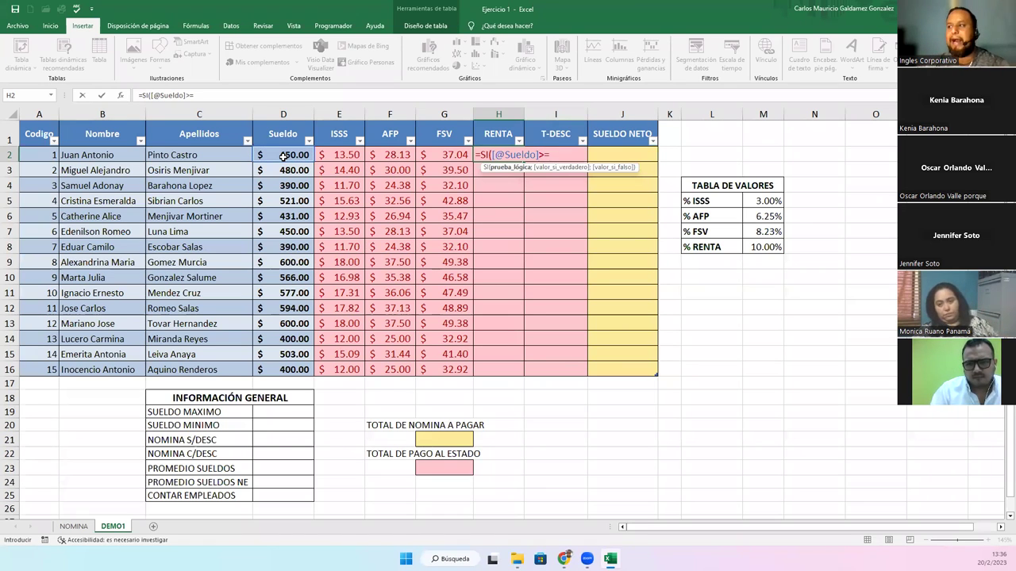
pyautogui.write('400')
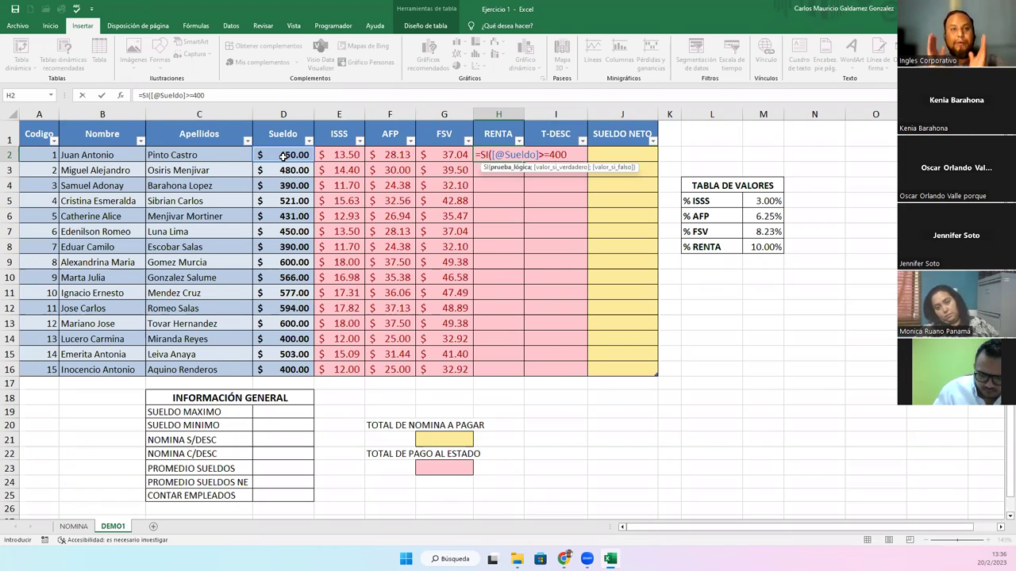
pyautogui.write(';')
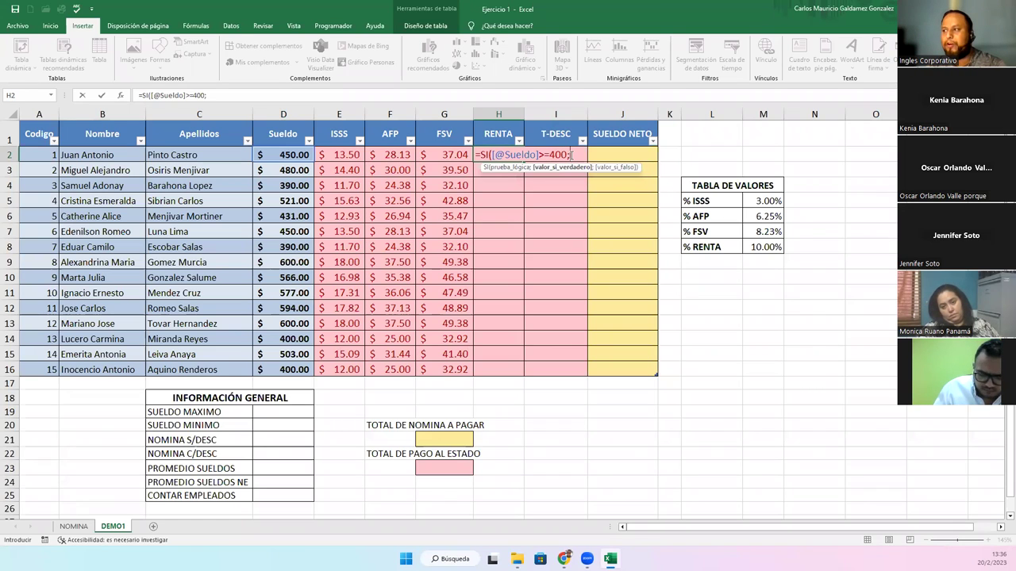
# Finish it as Sueldo times the RENTA rate in M8, else 0, filling the column
pyautogui.click(569, 154)
pyautogui.press('Right')
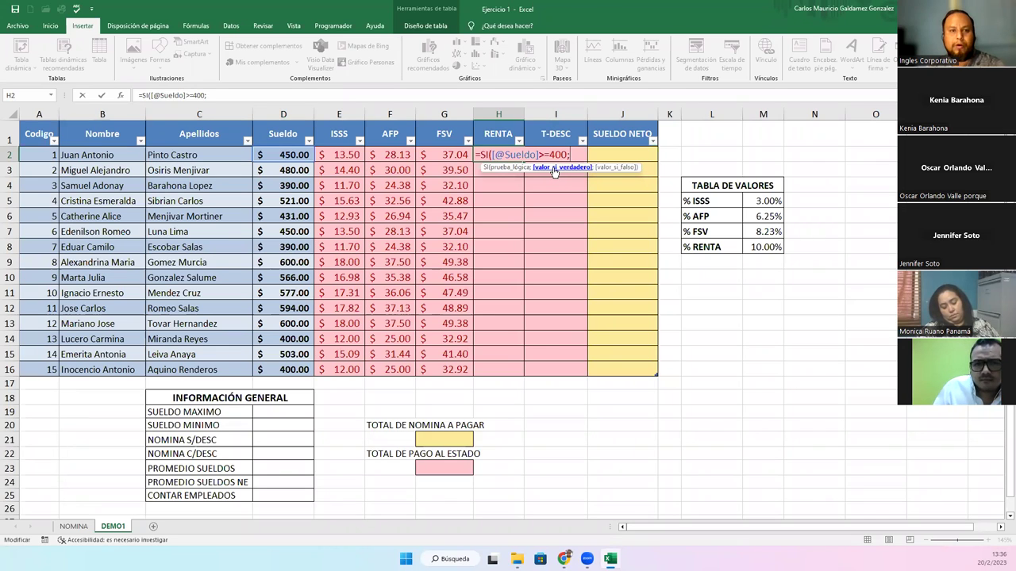
pyautogui.click(294, 155)
pyautogui.write('*')
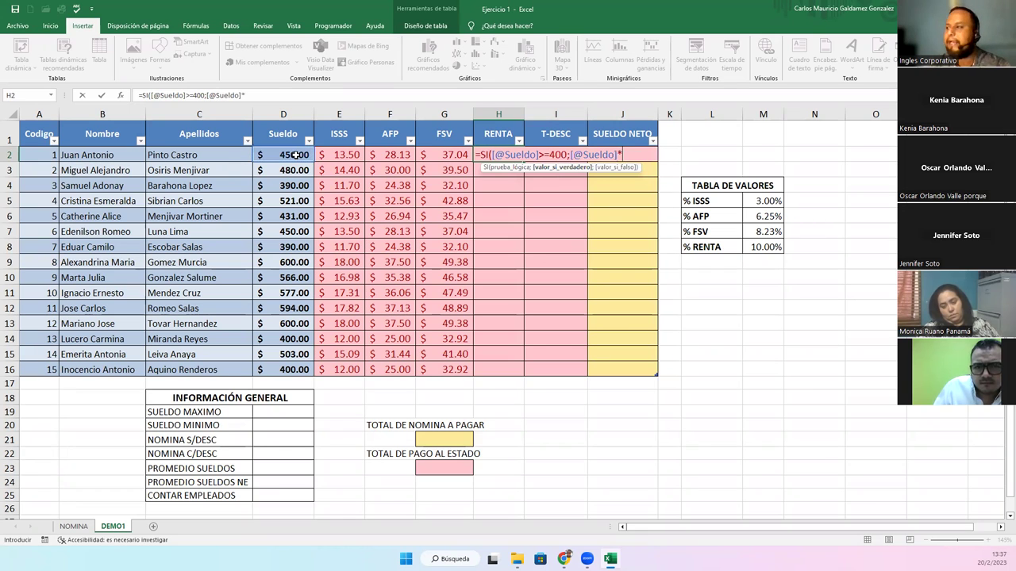
pyautogui.click(760, 247)
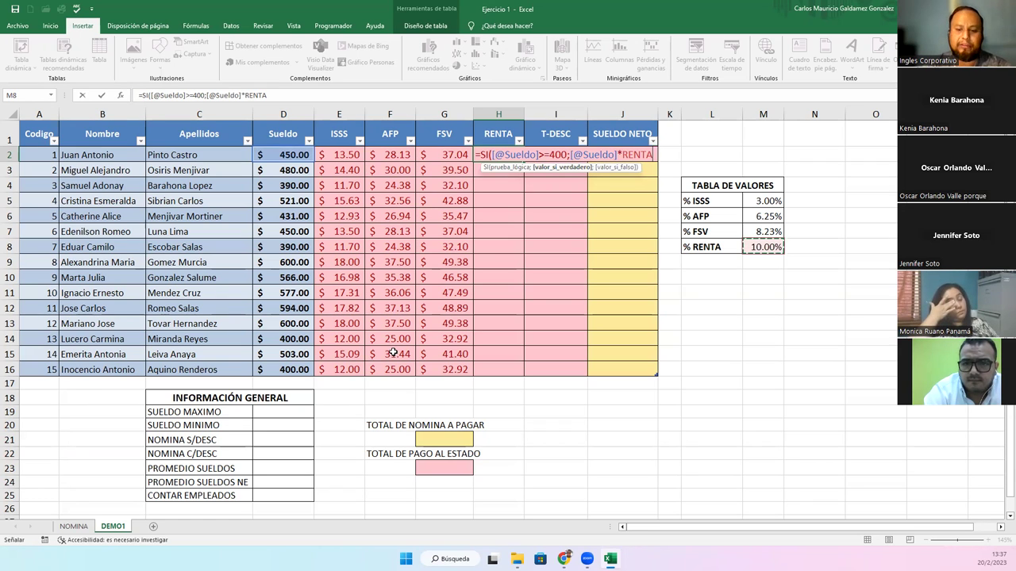
pyautogui.write(';')
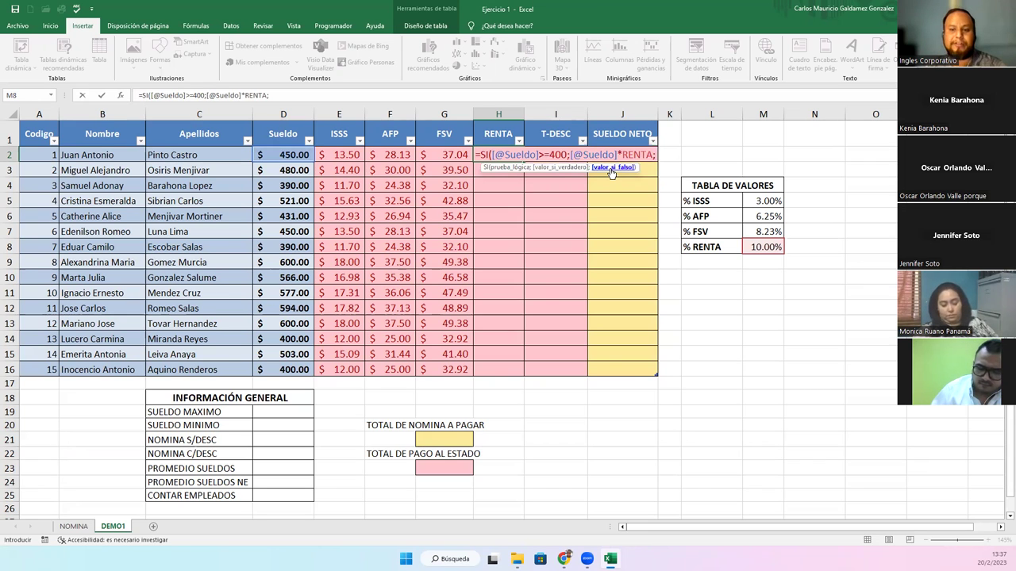
pyautogui.write('0')
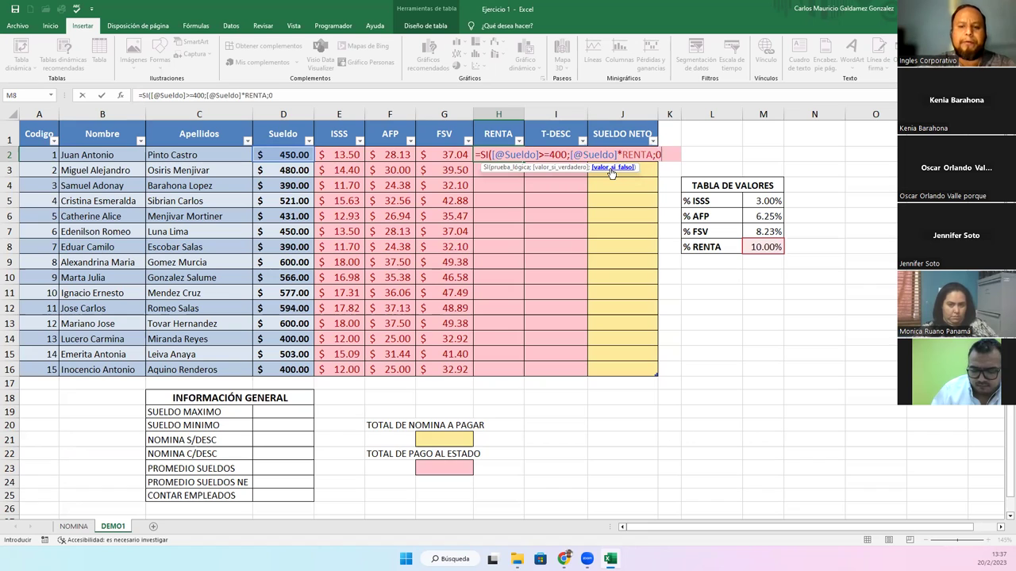
pyautogui.write(')')
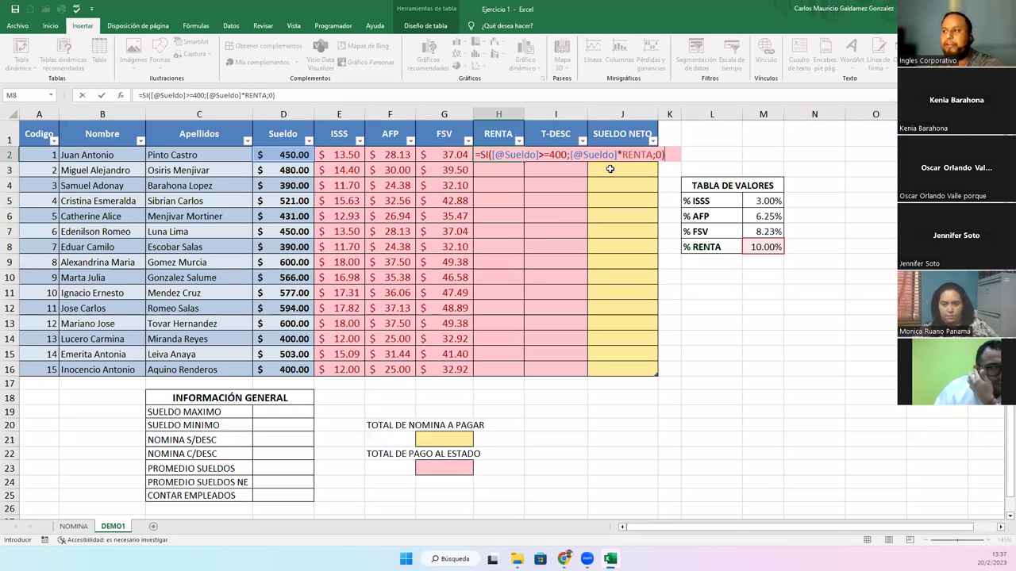
pyautogui.press('Return')
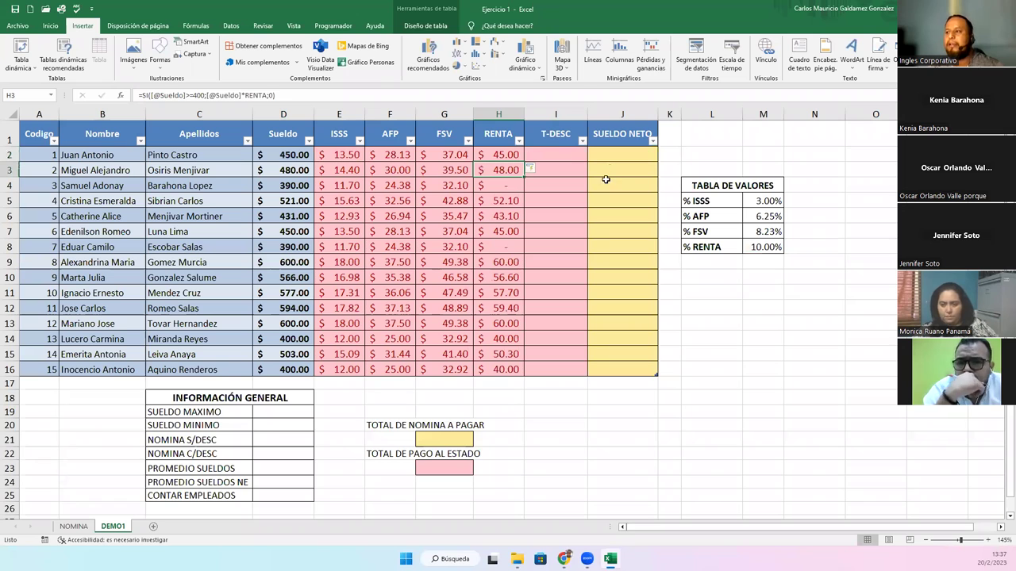
# Review the deduction and net salary values in E2:J16 and the RENTA results in H2:H5
pyautogui.click(499, 153)
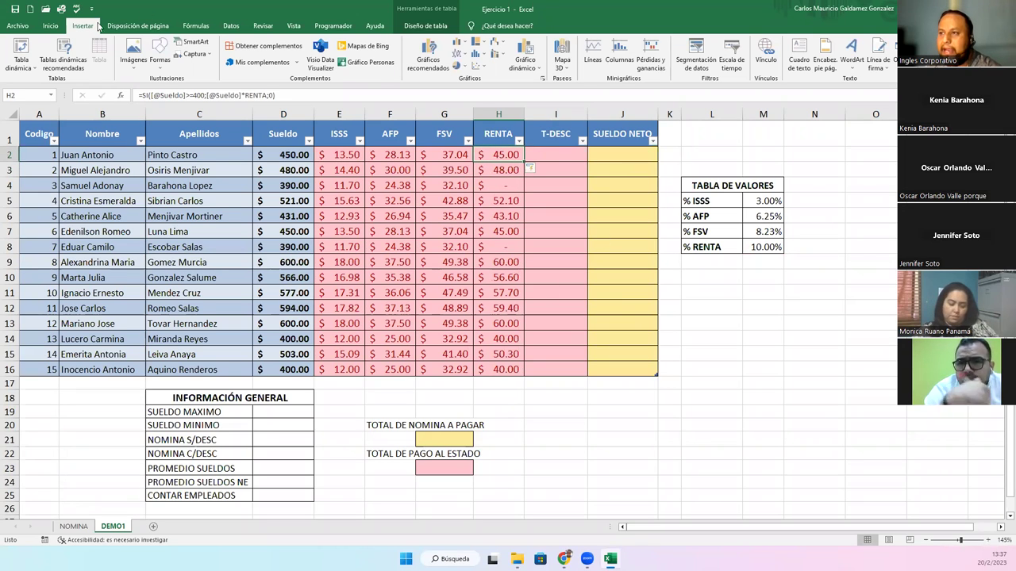
pyautogui.click(49, 26)
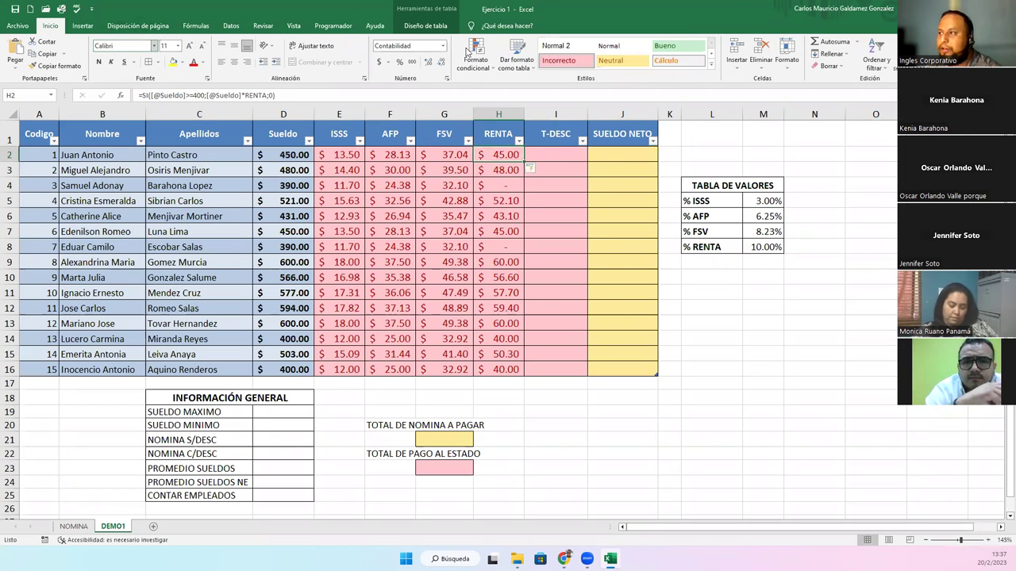
pyautogui.click(341, 155)
pyautogui.moveTo(424, 193); pyautogui.dragTo(652, 371)
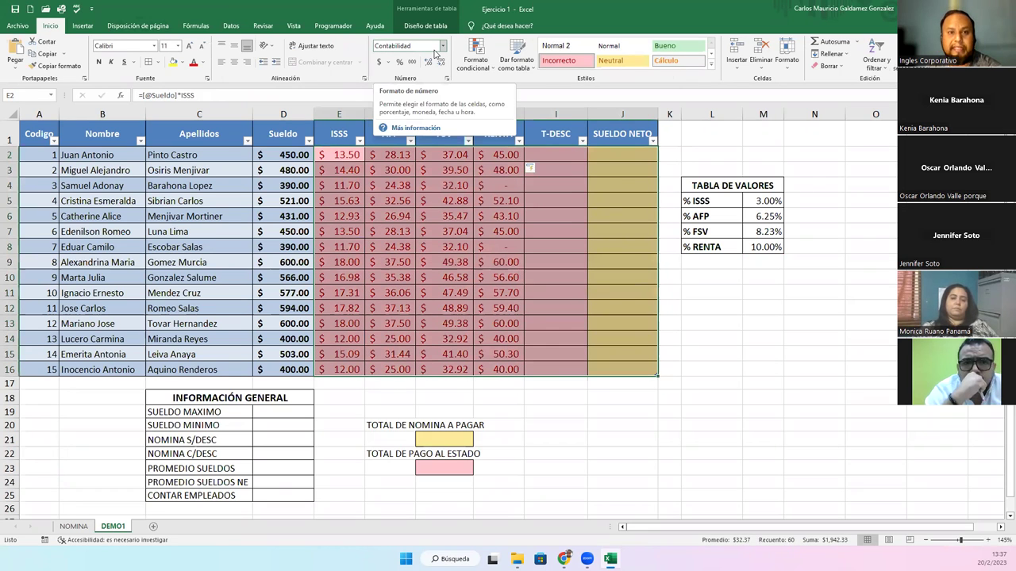
pyautogui.click(512, 198)
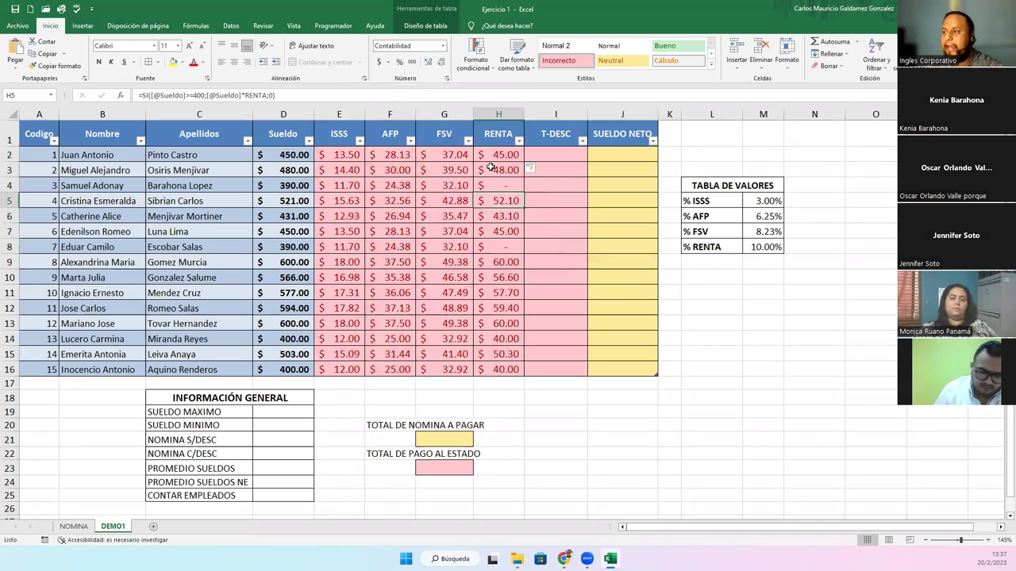
pyautogui.moveTo(506, 203); pyautogui.dragTo(498, 157)
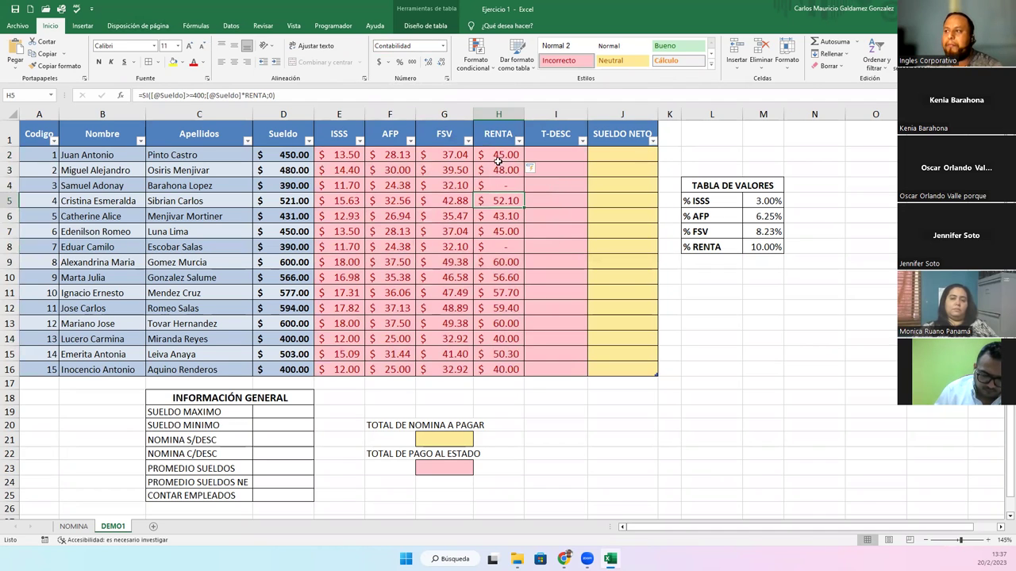
# Check the RENTA column total and H4's zero, then begin retyping D4's salary as 400
pyautogui.moveTo(493, 225); pyautogui.dragTo(496, 368)
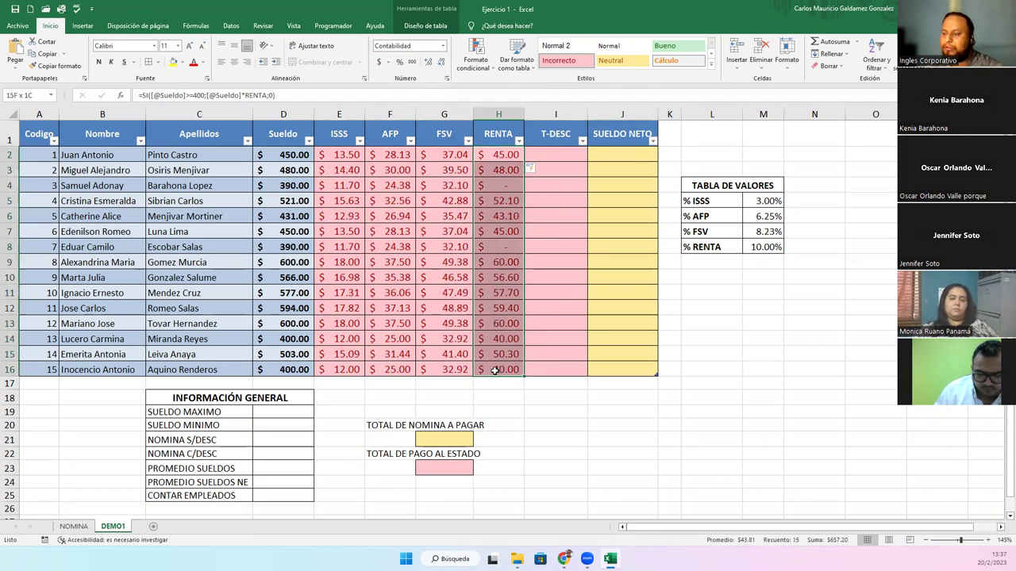
pyautogui.click(507, 184)
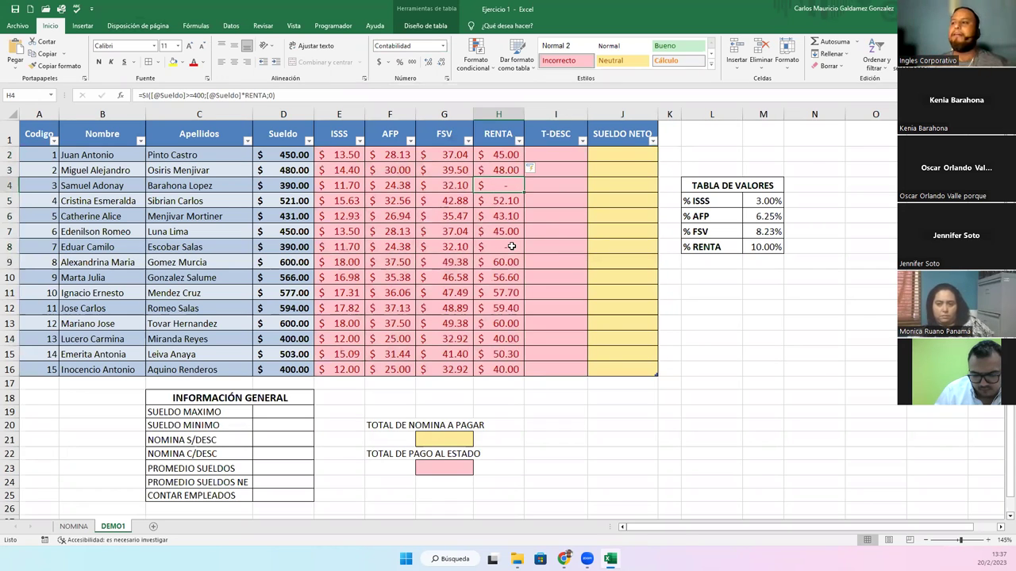
pyautogui.click(301, 185)
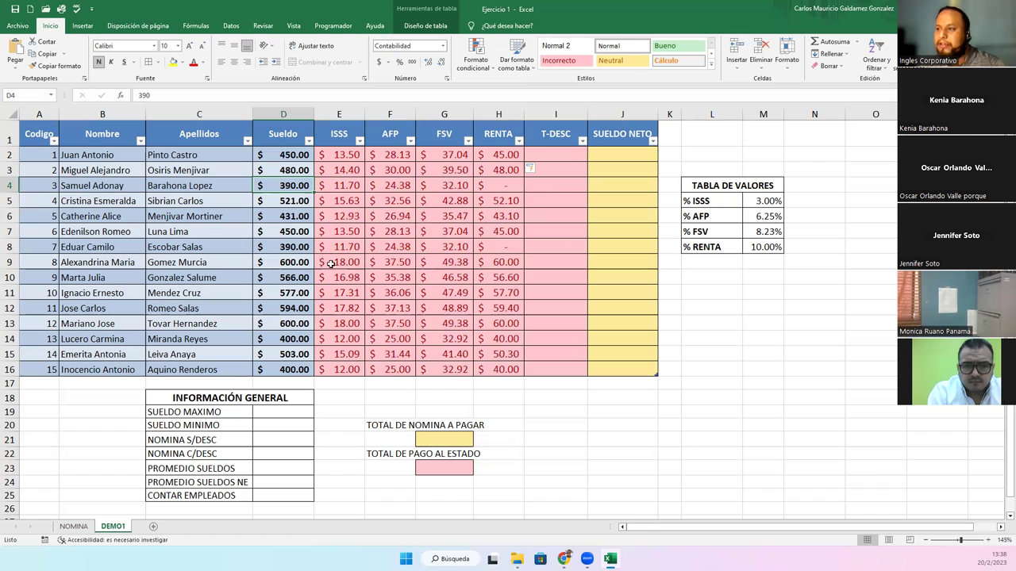
pyautogui.write('400')
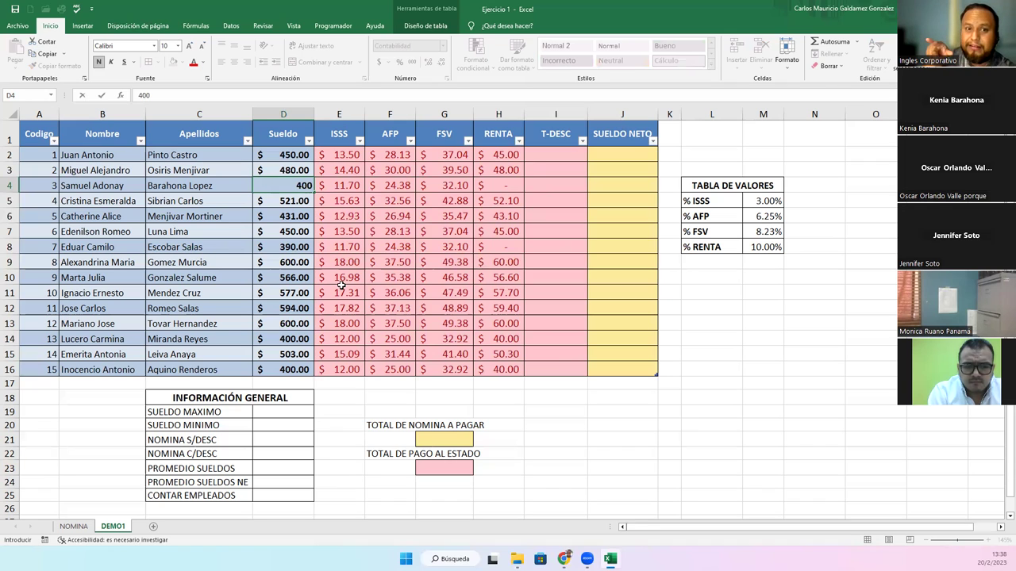
# Try 400 and 399.99 as D4's salary, undo back to 390.00, and inspect H4's RENTA formula
pyautogui.press('Return')
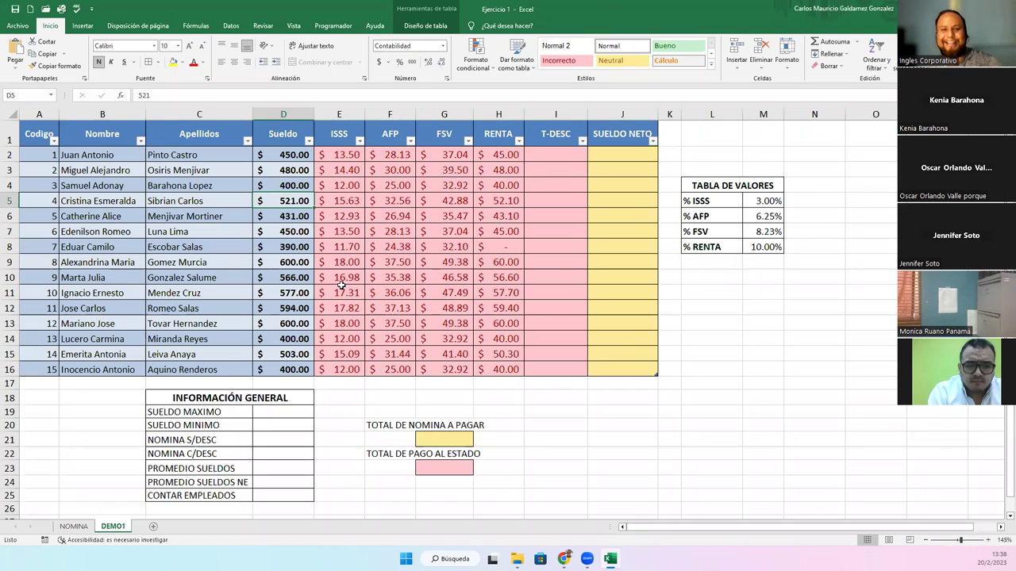
pyautogui.hotkey('ctrl', 'z')
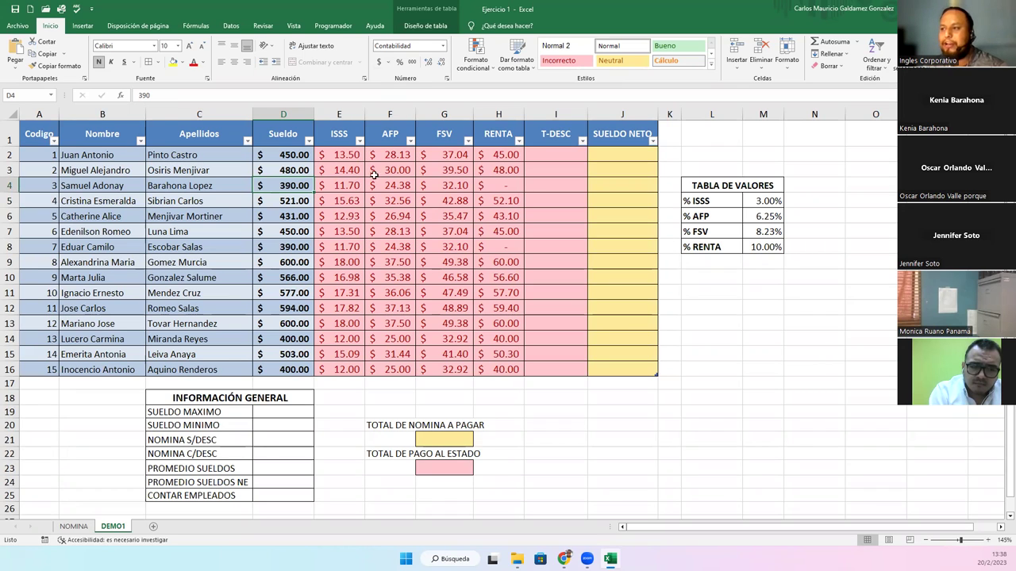
pyautogui.doubleClick(293, 187)
pyautogui.press('BackSpace')
pyautogui.write('9')
pyautogui.write('.99')
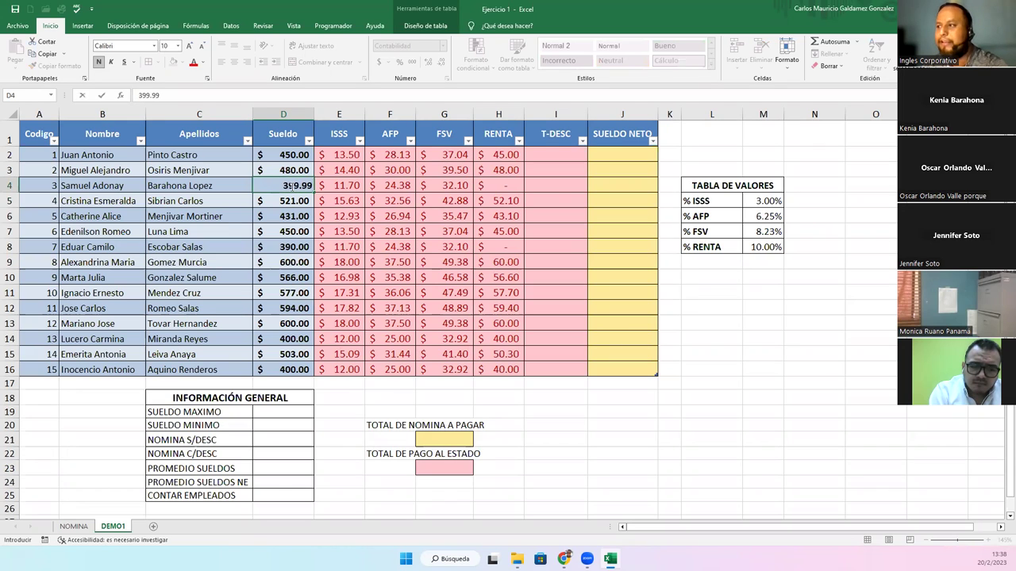
pyautogui.press('Return')
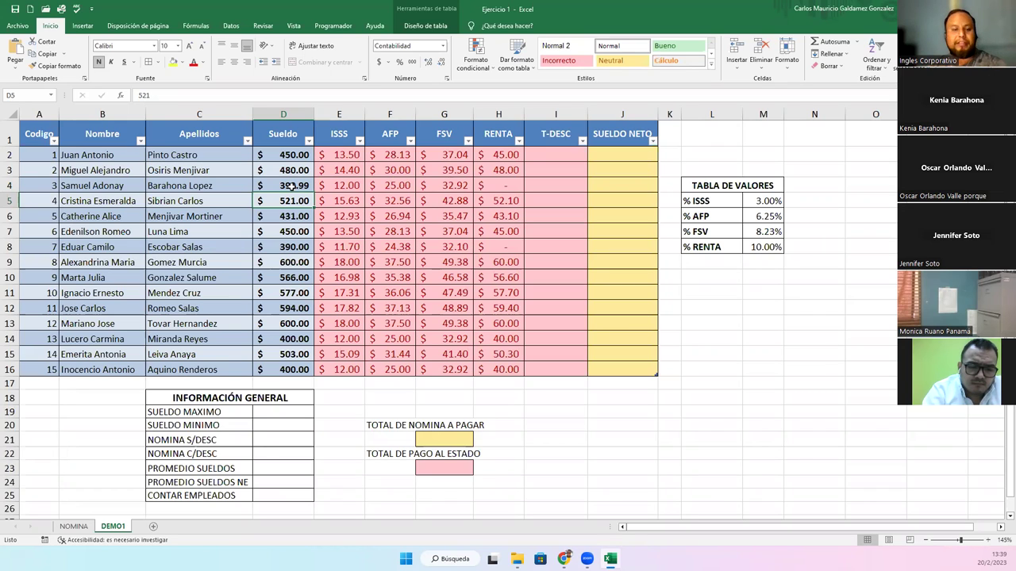
pyautogui.hotkey('ctrl', 'z')
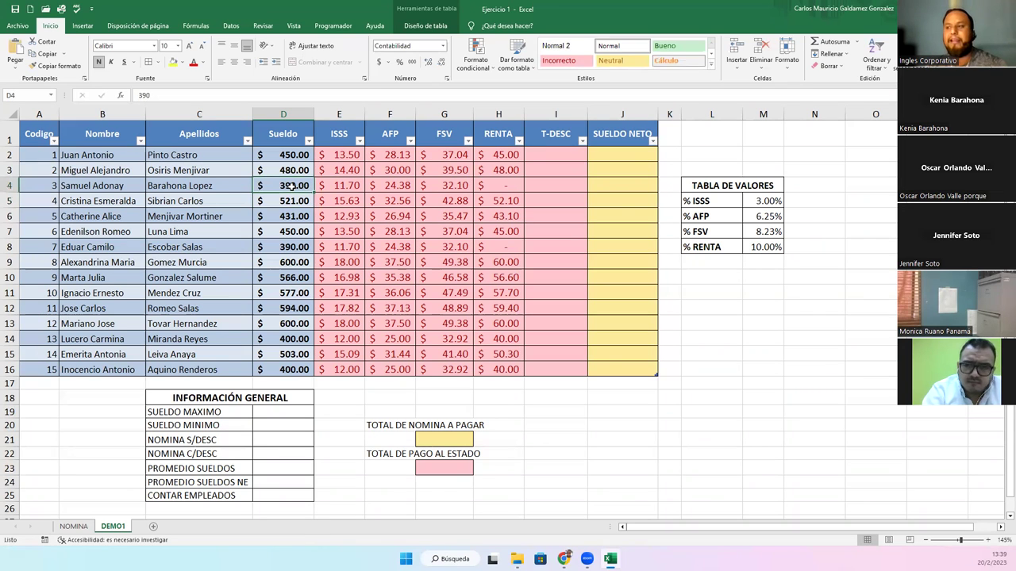
pyautogui.click(488, 185)
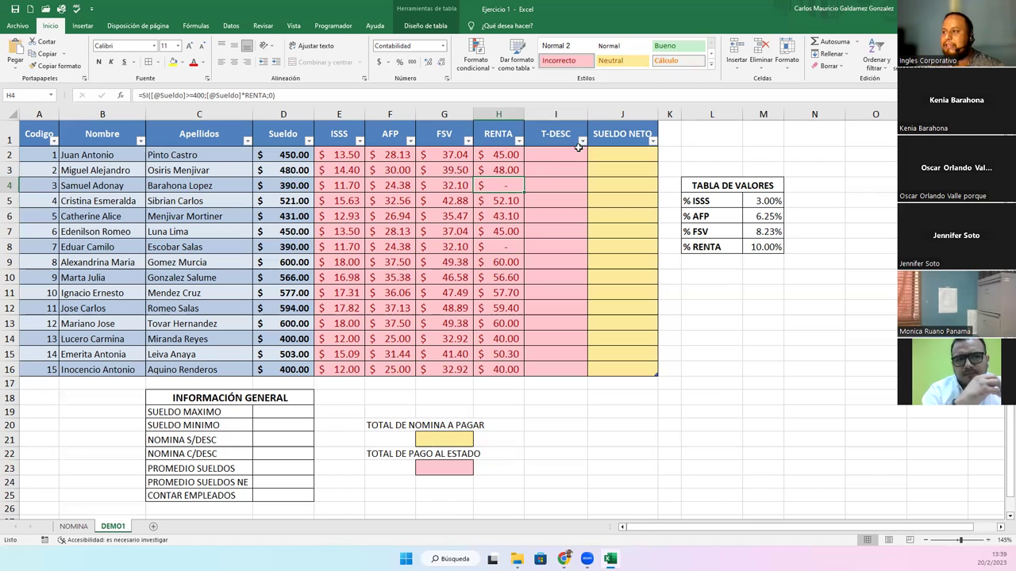
# Enter =SUMA over E2:H2 in I2 so T-DESC totals ISSS, AFP, FSV and RENTA per employee
pyautogui.click(553, 159)
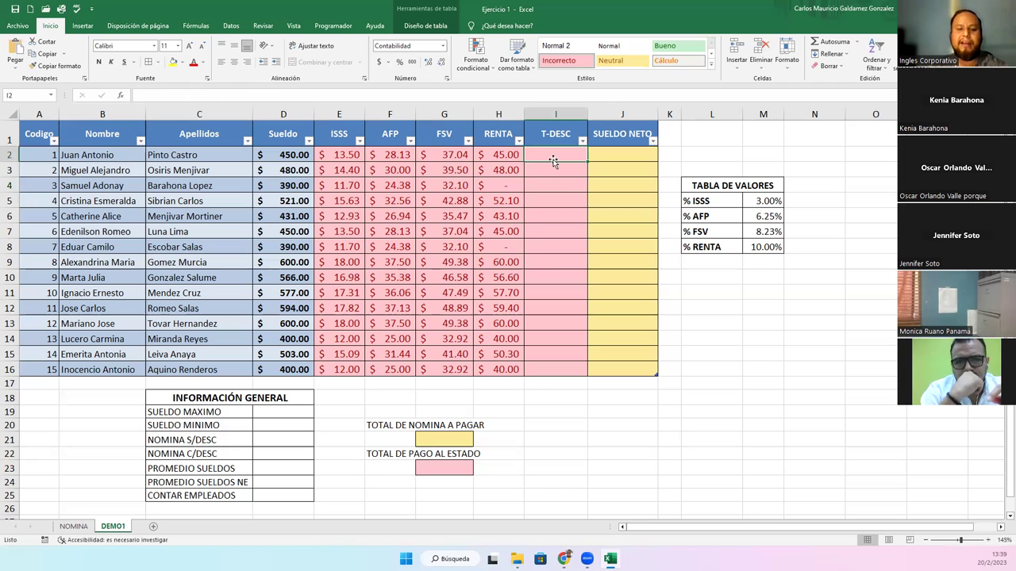
pyautogui.write('=')
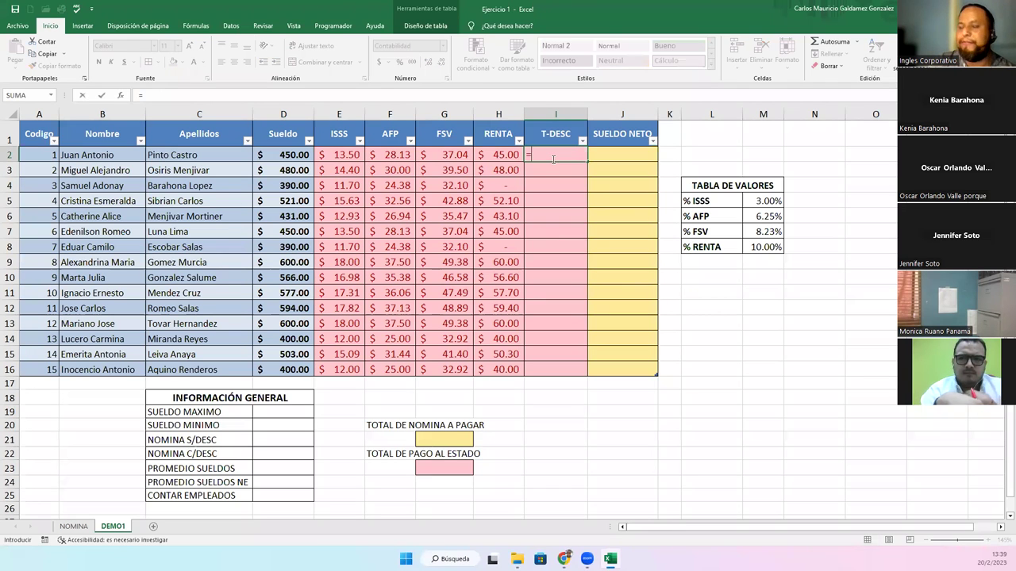
pyautogui.write('SUMA')
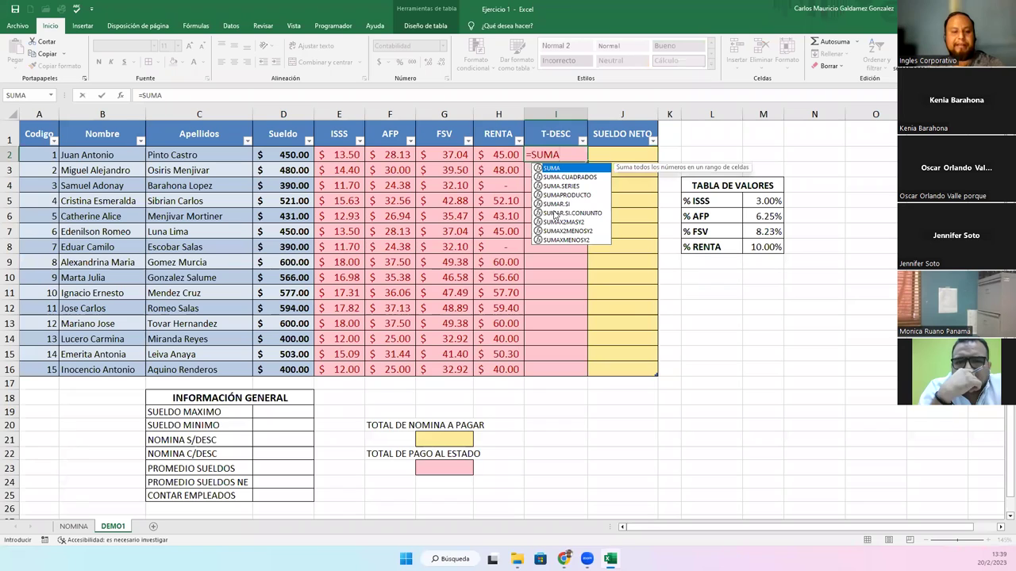
pyautogui.write('(')
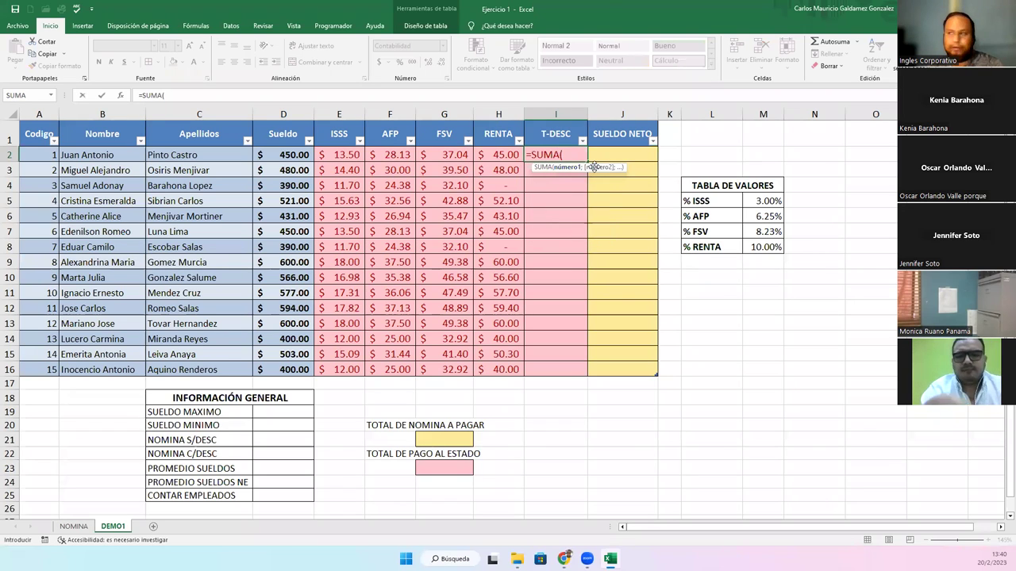
pyautogui.moveTo(329, 157); pyautogui.dragTo(487, 154)
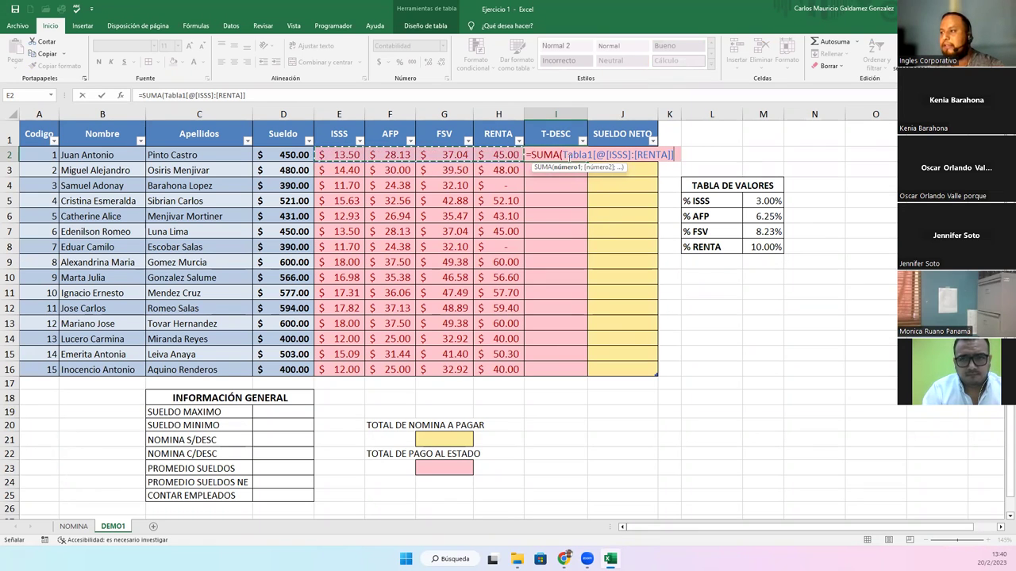
pyautogui.moveTo(564, 155); pyautogui.dragTo(594, 155)
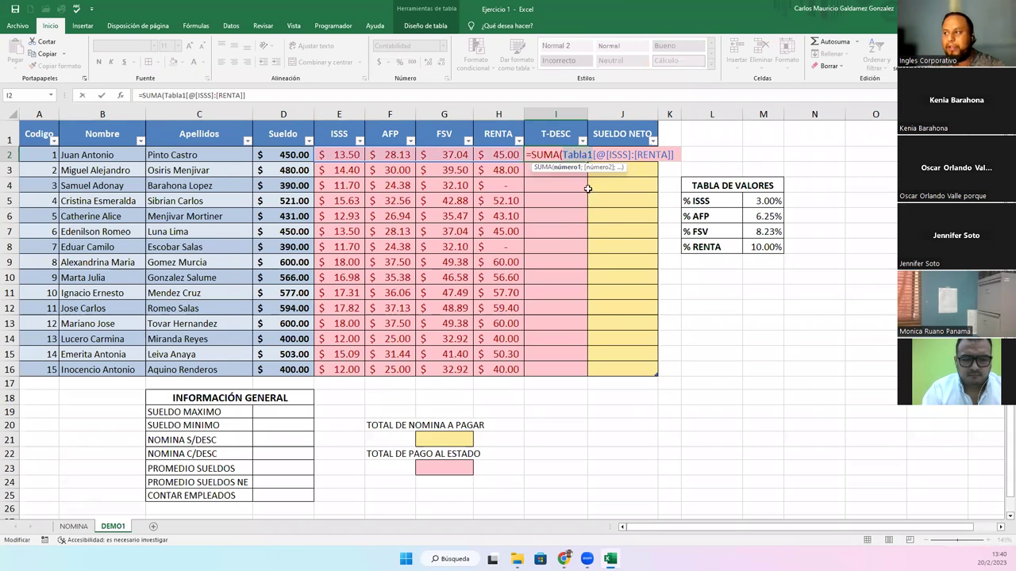
pyautogui.click(594, 154)
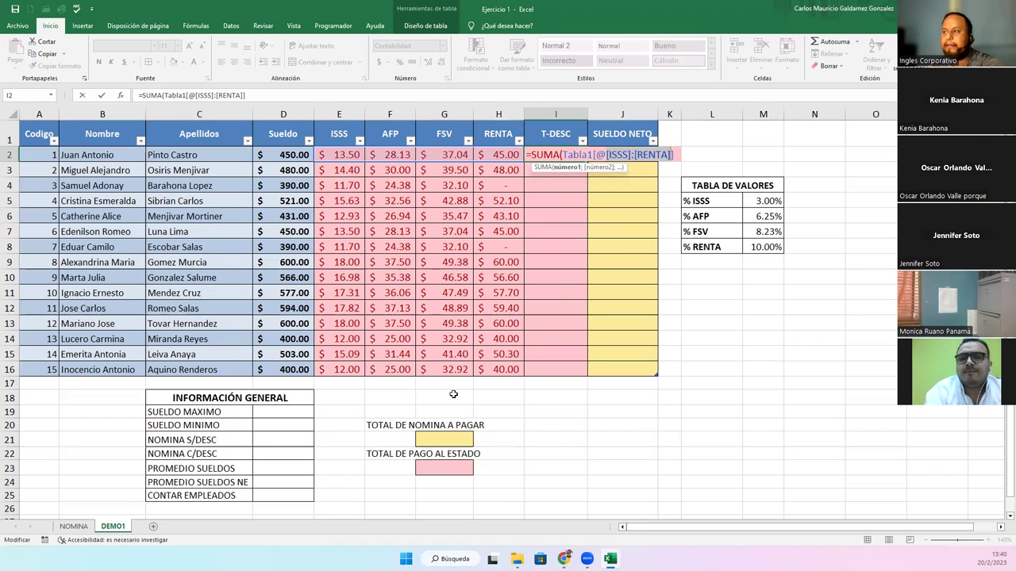
pyautogui.press('Return')
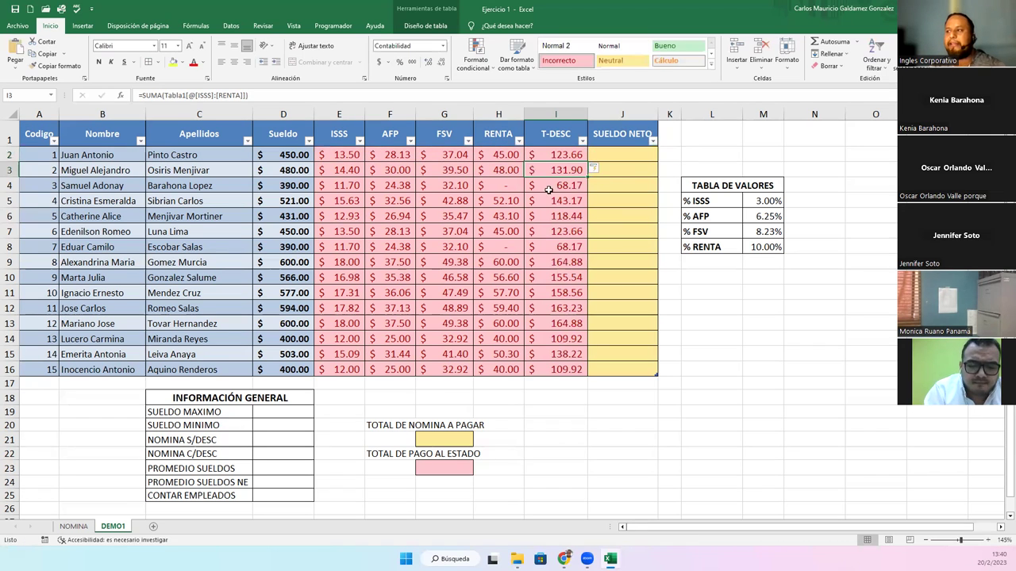
pyautogui.moveTo(544, 156); pyautogui.dragTo(547, 369)
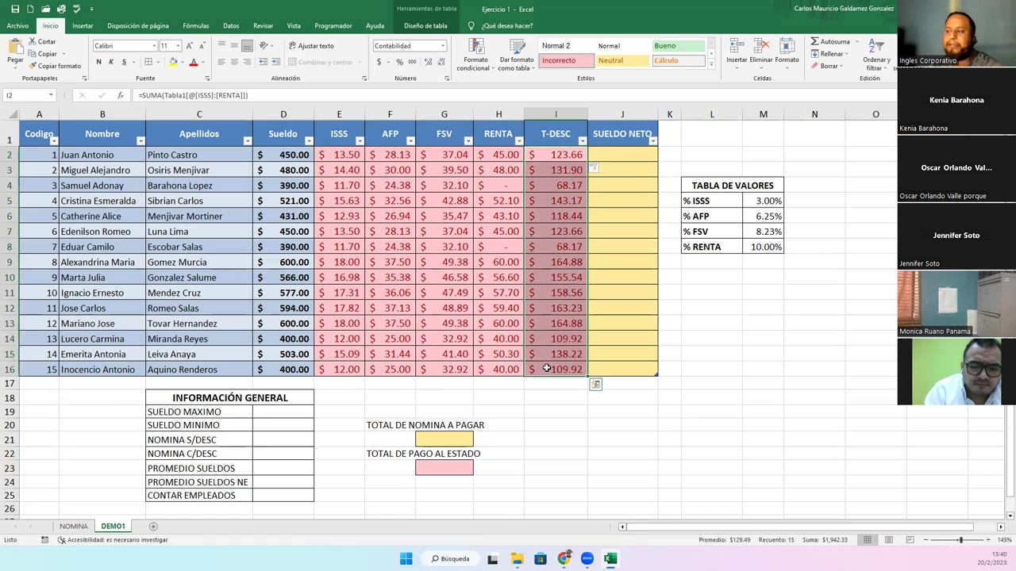
pyautogui.moveTo(333, 158); pyautogui.dragTo(496, 371)
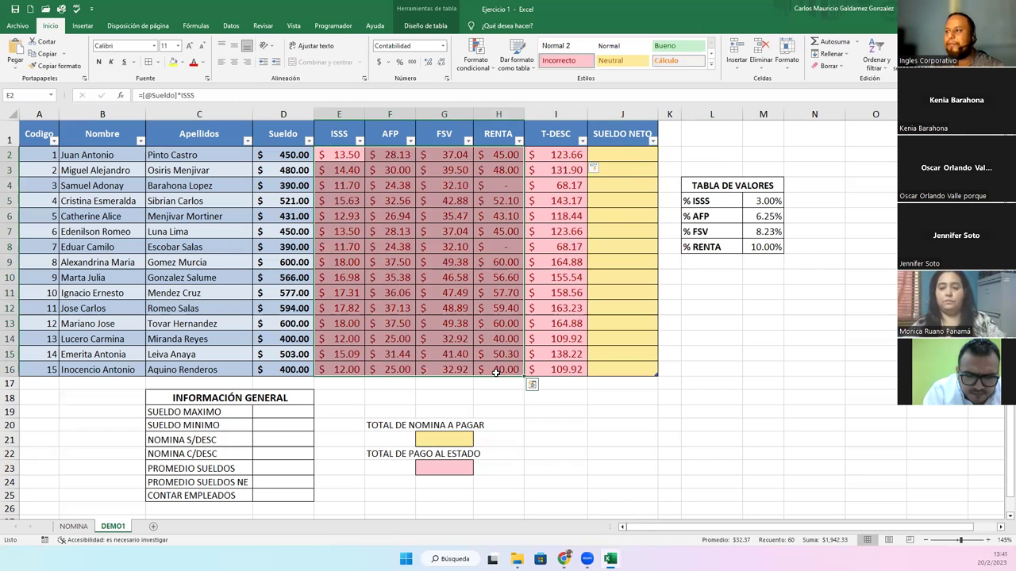
pyautogui.click(533, 159)
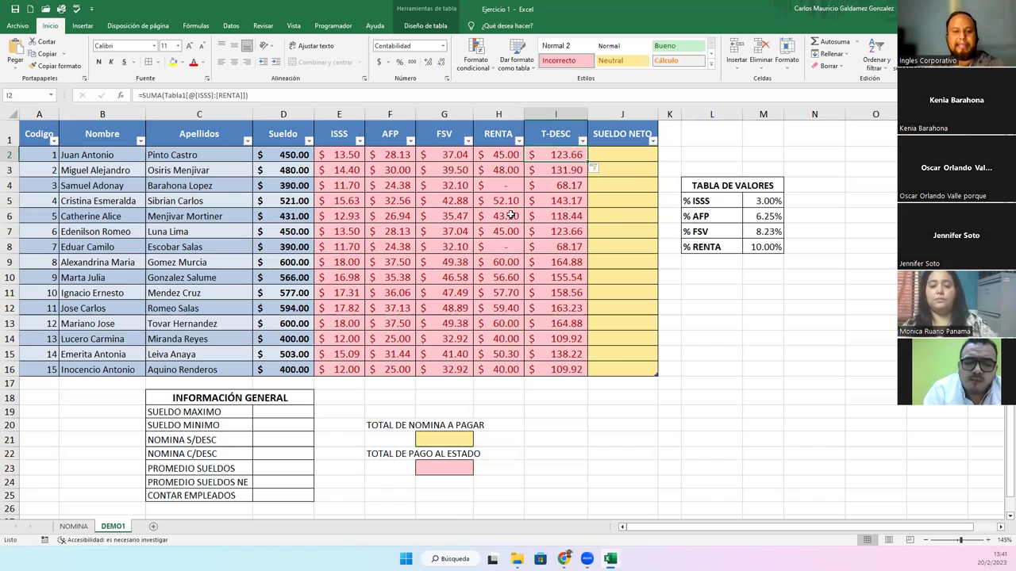
pyautogui.press('F2')
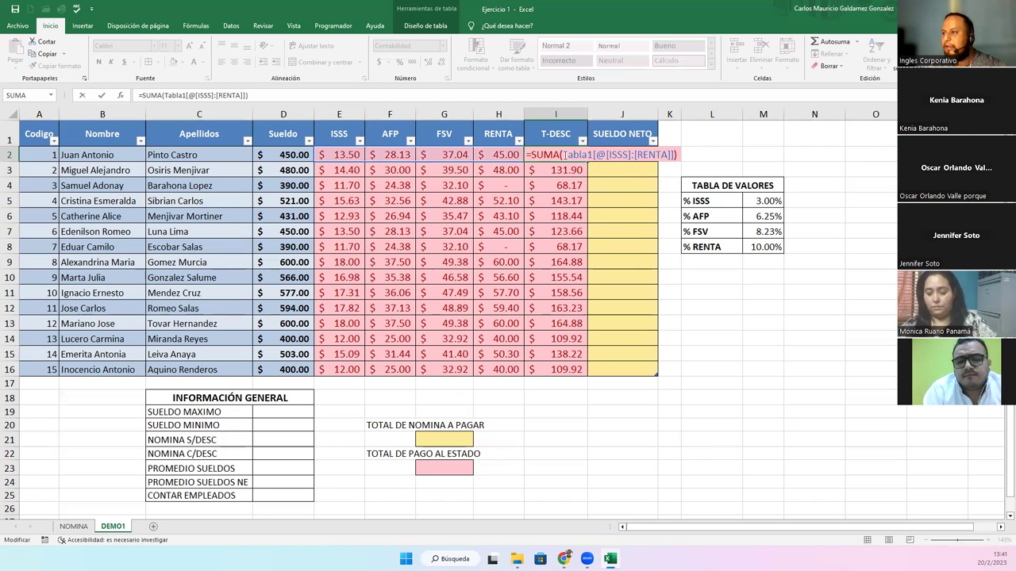
pyautogui.moveTo(530, 155); pyautogui.dragTo(676, 154)
pyautogui.click(607, 216)
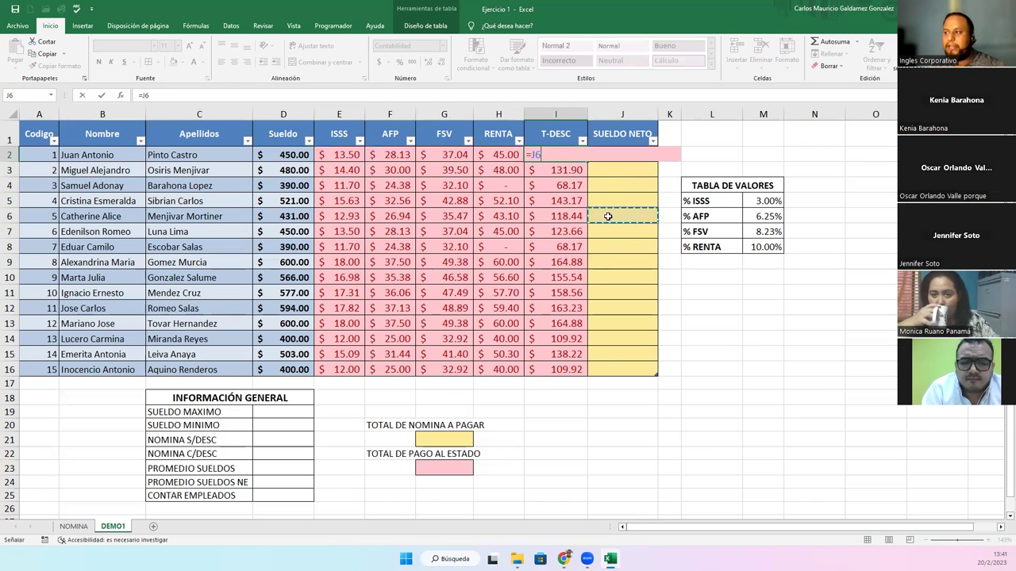
pyautogui.press('Escape')
pyautogui.click(555, 170)
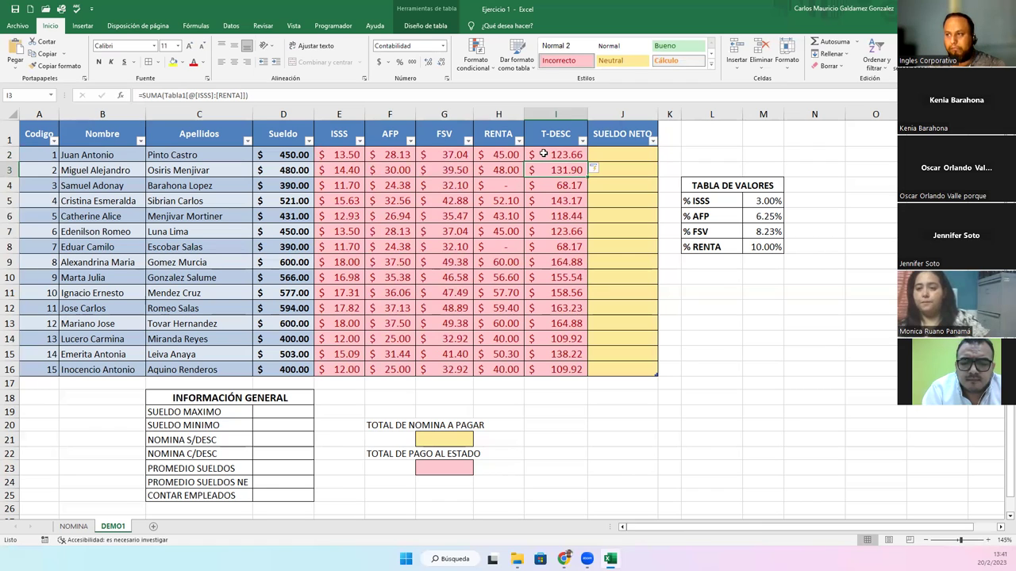
pyautogui.click(446, 278)
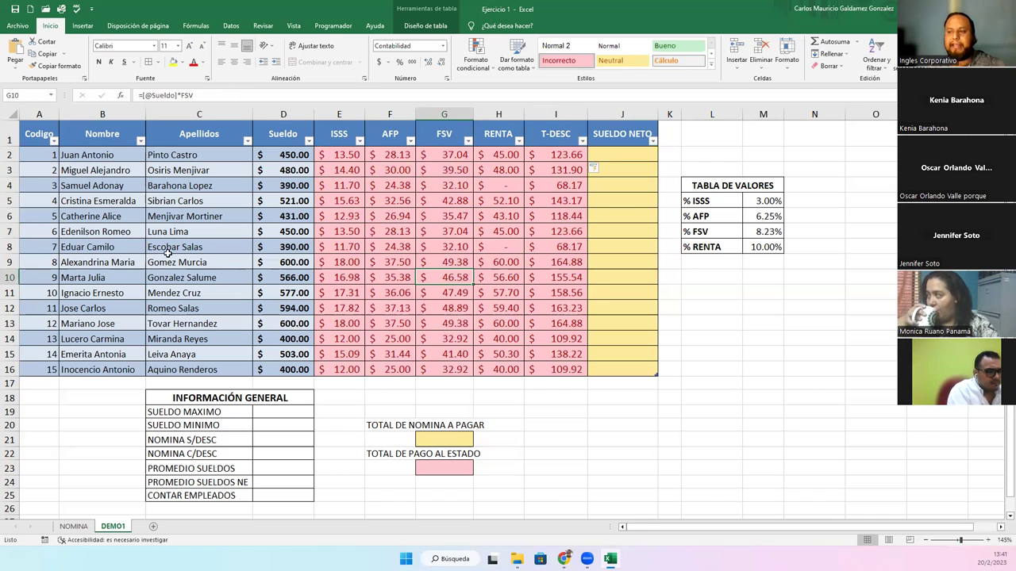
pyautogui.moveTo(36, 135); pyautogui.dragTo(273, 369)
pyautogui.moveTo(35, 135); pyautogui.dragTo(622, 136)
pyautogui.moveTo(284, 155); pyautogui.dragTo(283, 372)
pyautogui.moveTo(36, 155); pyautogui.dragTo(200, 362)
pyautogui.moveTo(284, 154); pyautogui.dragTo(302, 370)
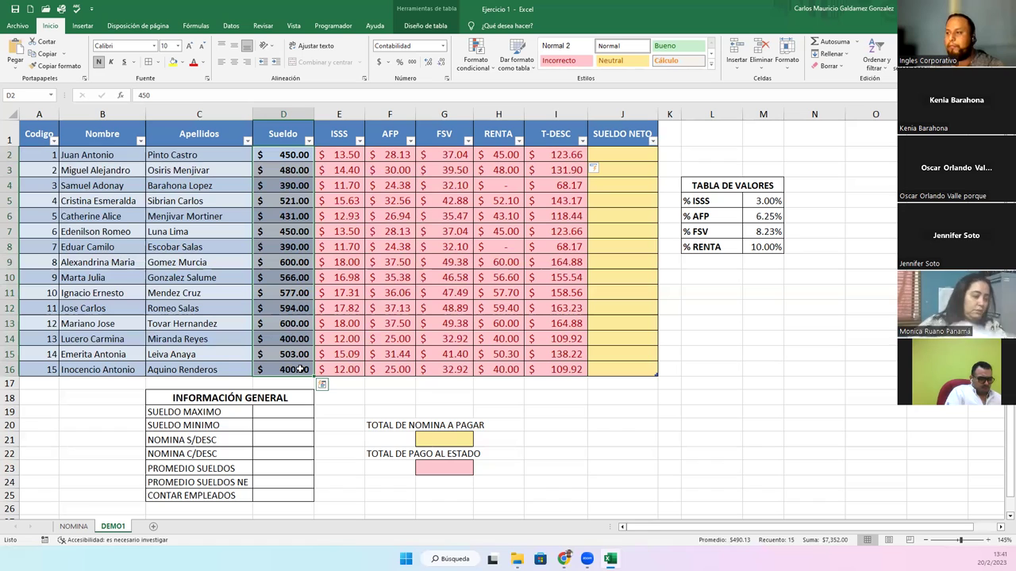
pyautogui.click(606, 157)
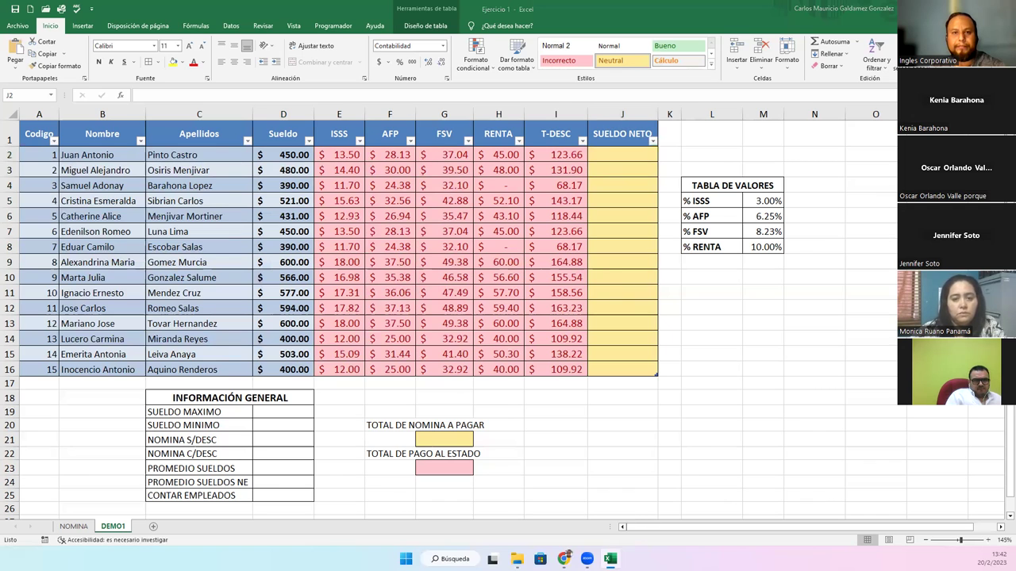
pyautogui.click(627, 158)
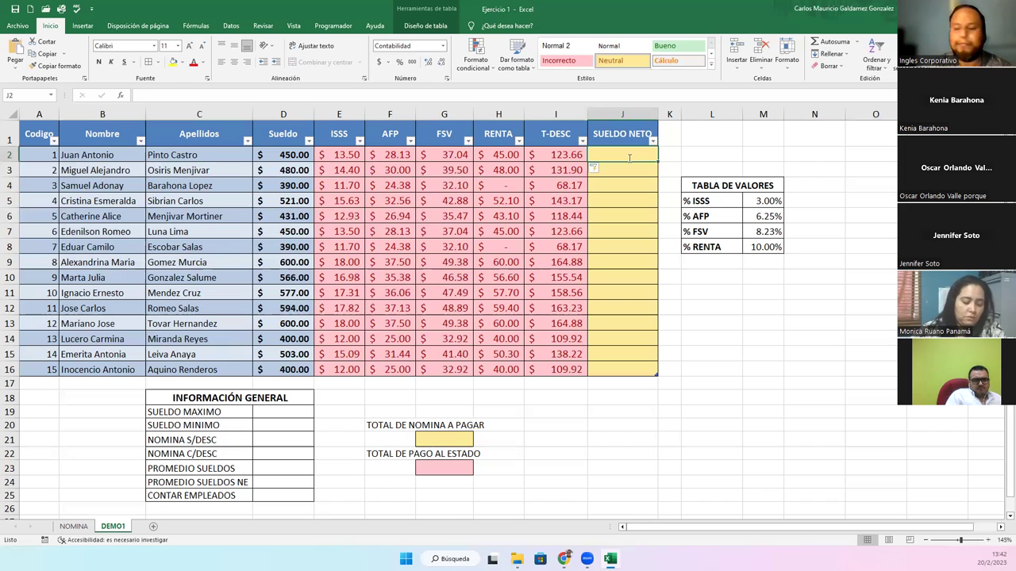
pyautogui.write('=@SUELDO')
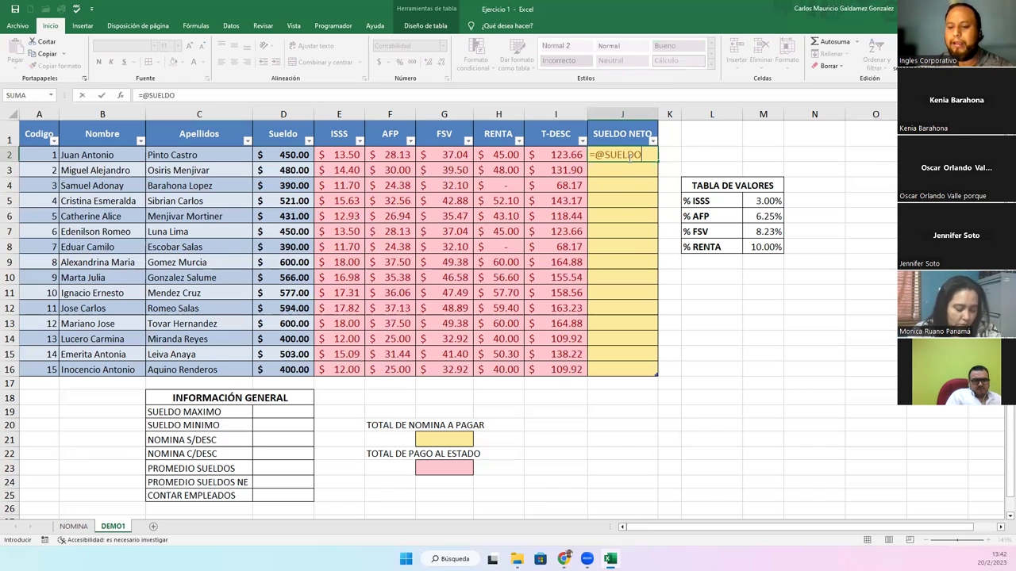
pyautogui.write('-')
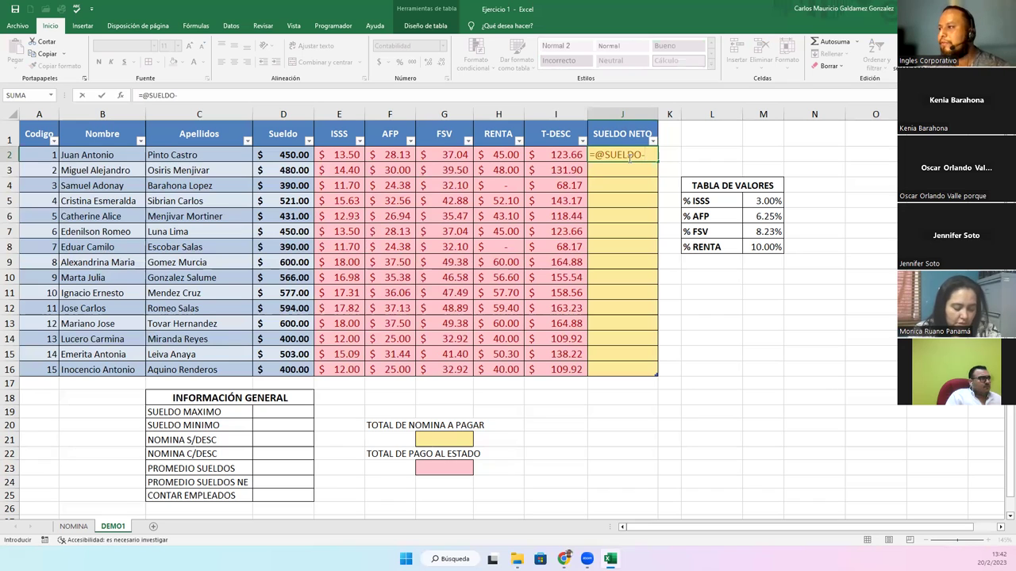
pyautogui.click(559, 154)
pyautogui.press('Return')
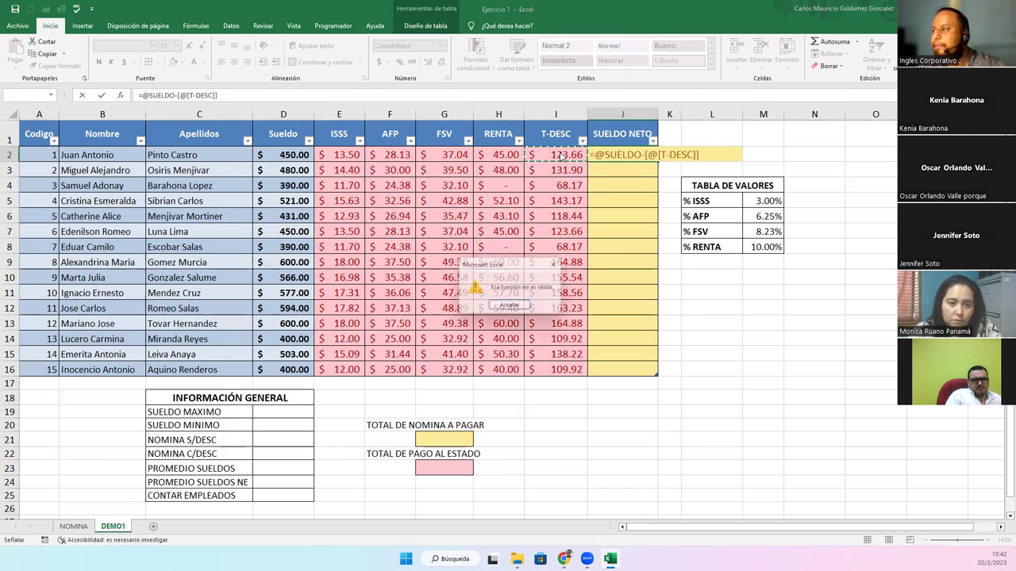
pyautogui.press('Return')
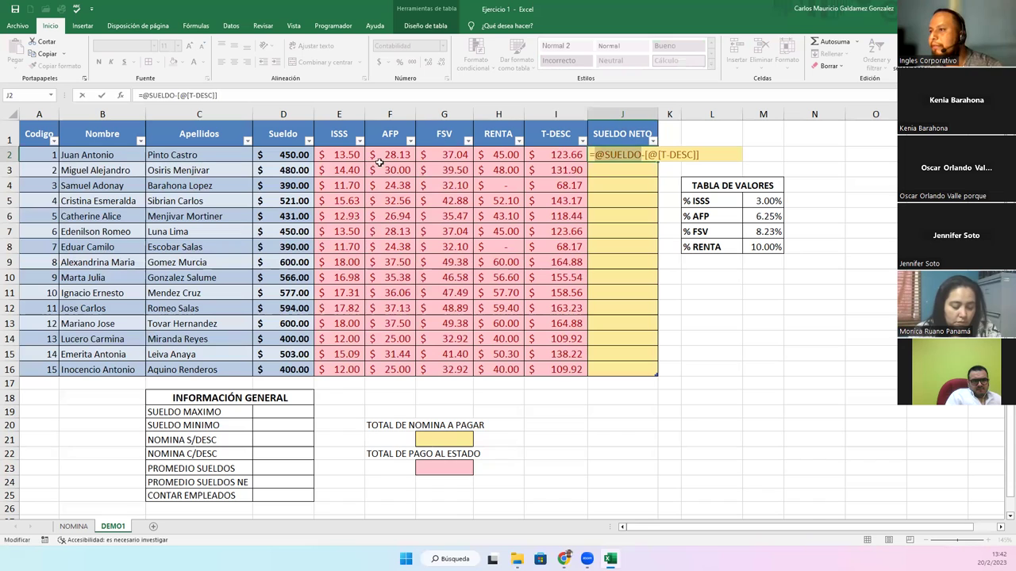
pyautogui.click(285, 155)
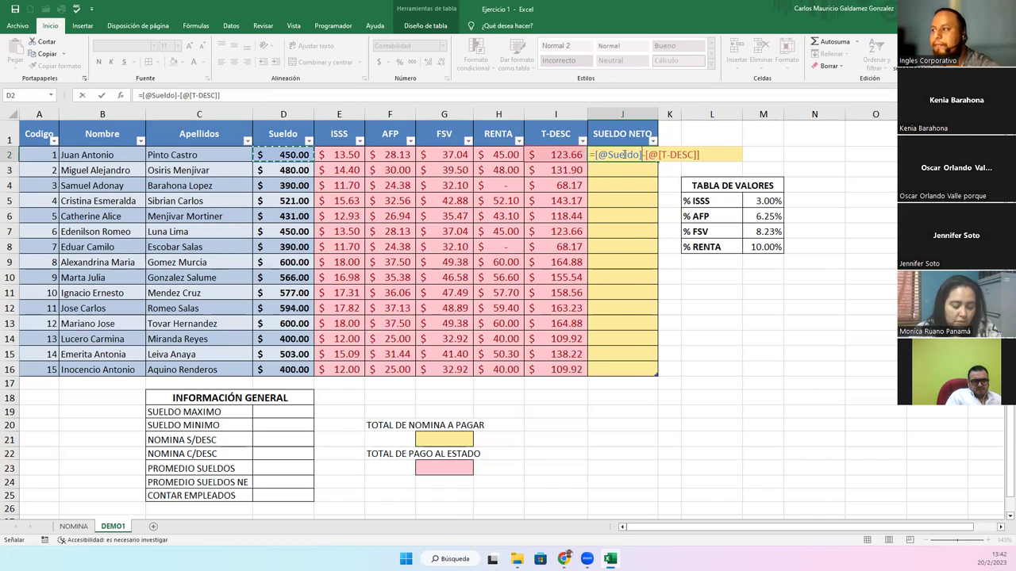
pyautogui.hotkey('ctrl', 'Return')
pyautogui.moveTo(612, 160); pyautogui.dragTo(615, 369)
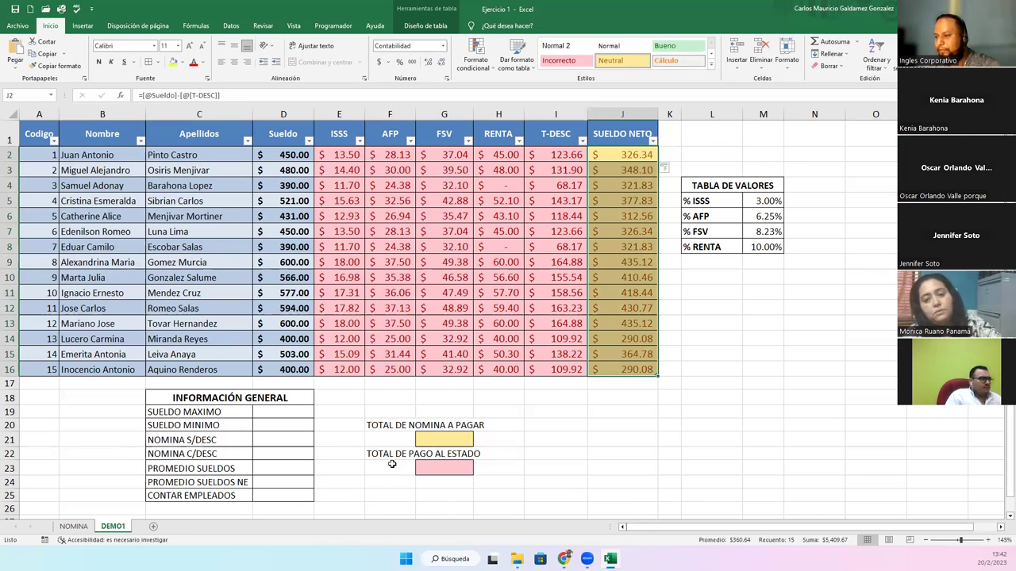
pyautogui.click(277, 372)
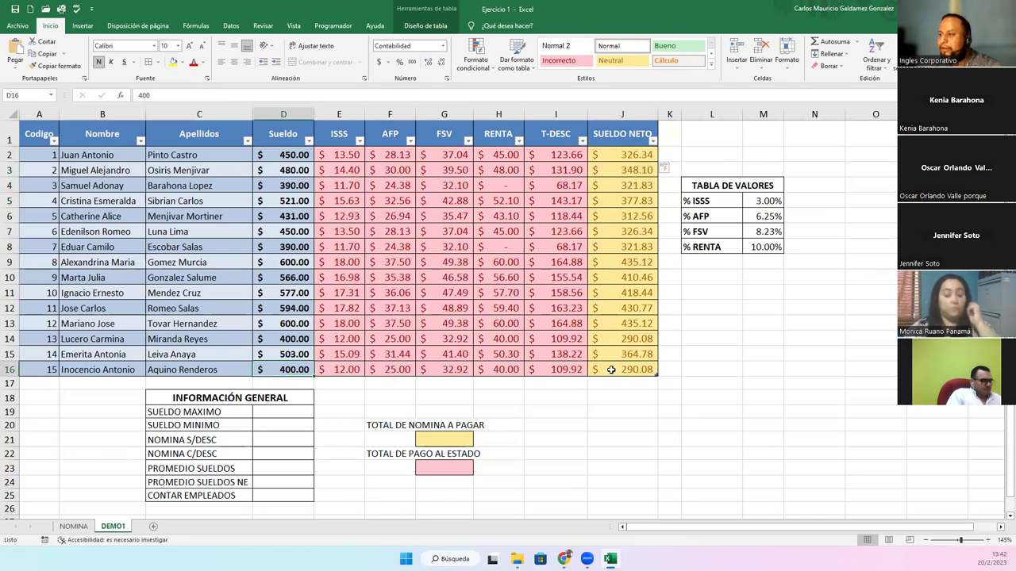
pyautogui.click(611, 370)
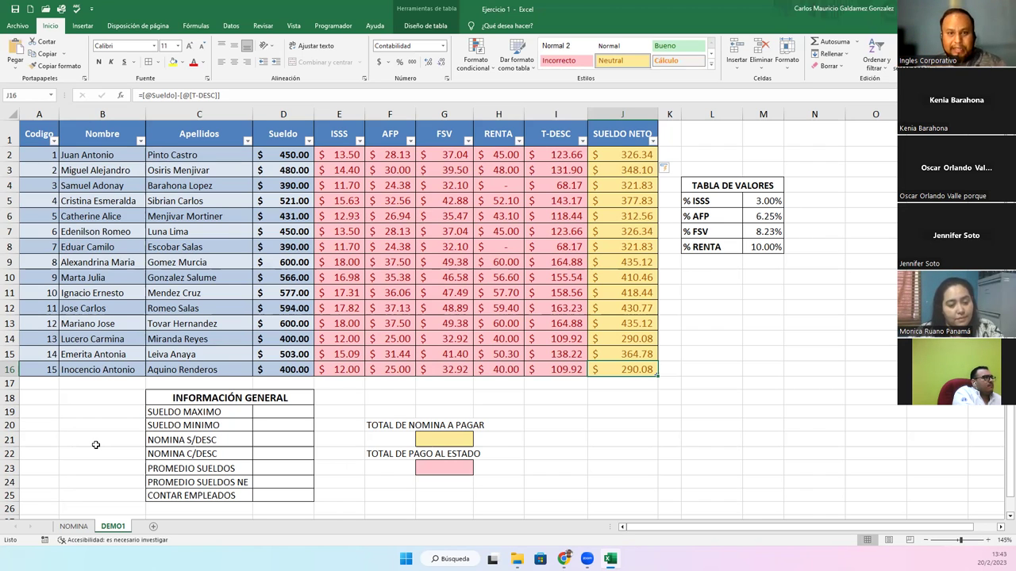
pyautogui.click(339, 155)
pyautogui.moveTo(394, 192); pyautogui.dragTo(502, 367)
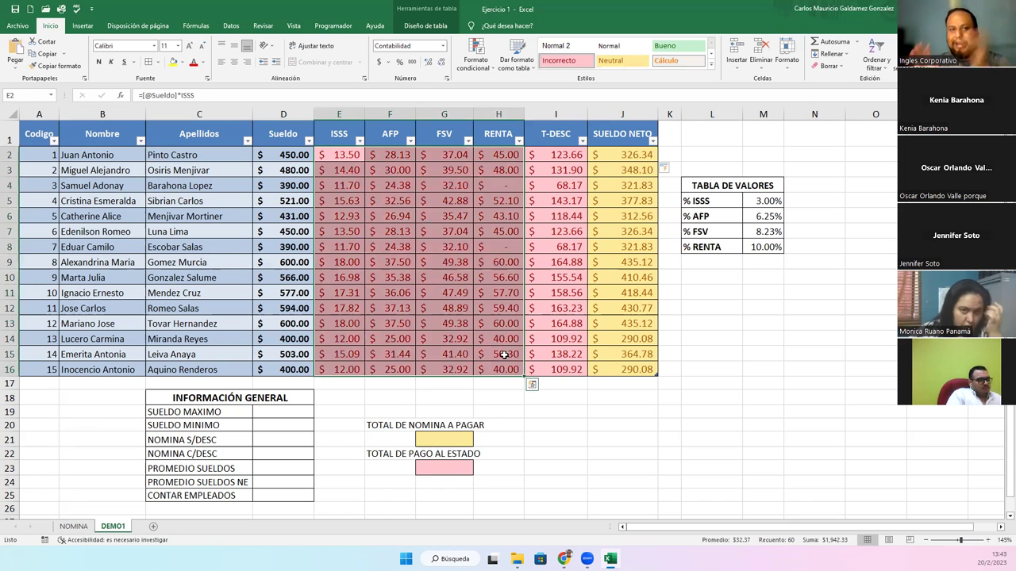
pyautogui.moveTo(275, 411); pyautogui.dragTo(279, 496)
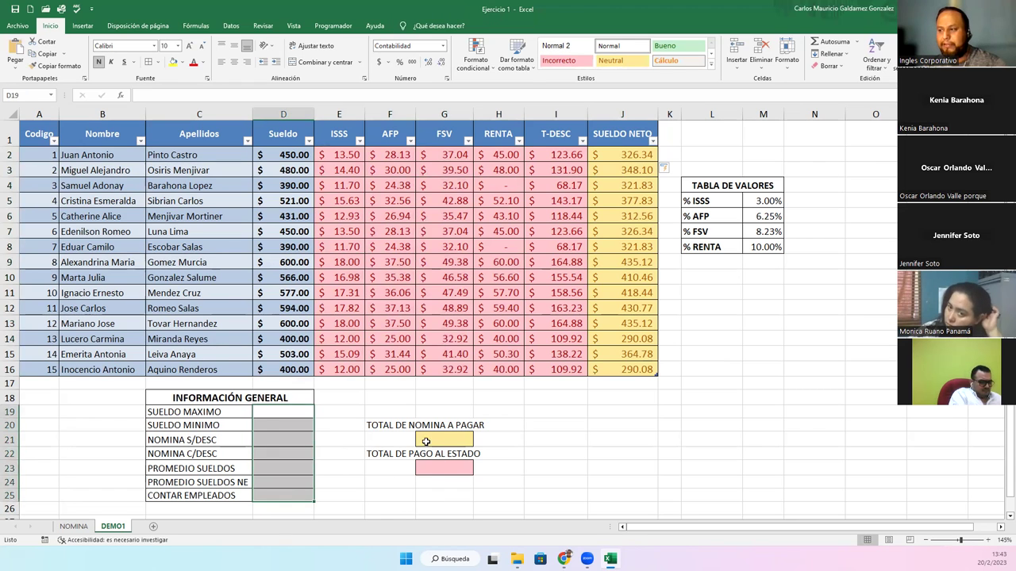
pyautogui.click(432, 469)
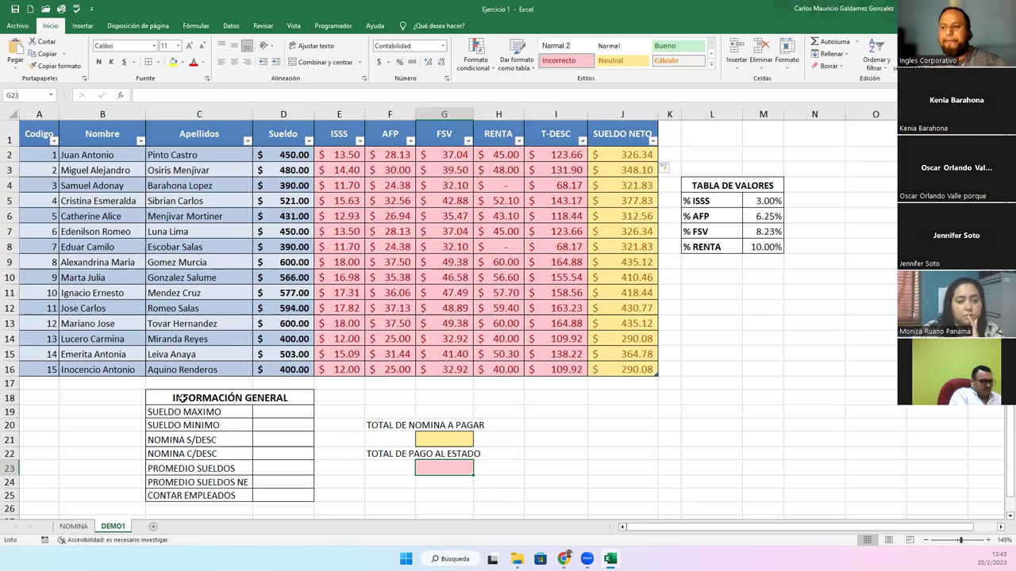
pyautogui.click(184, 400)
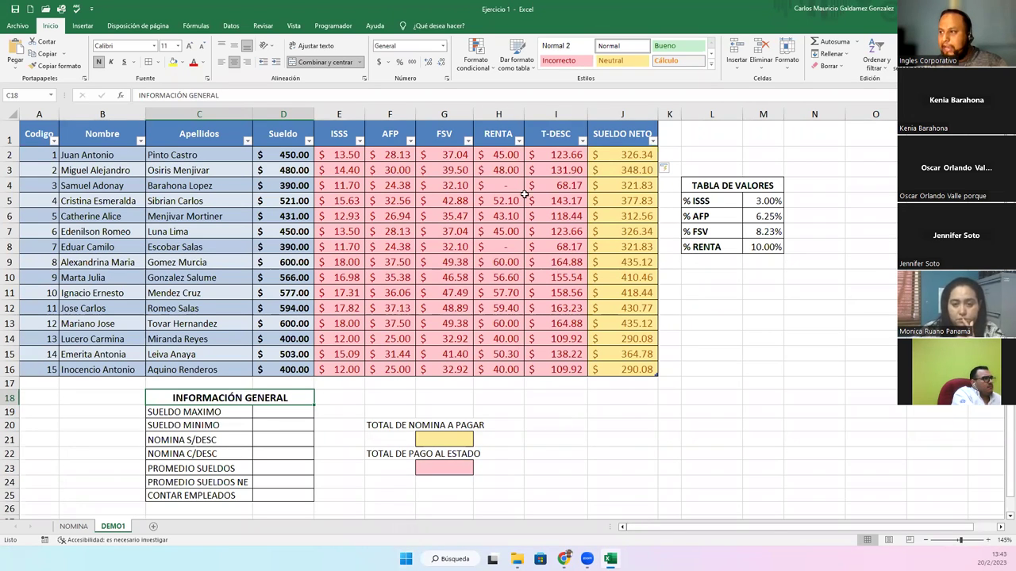
pyautogui.moveTo(556, 155); pyautogui.dragTo(555, 368)
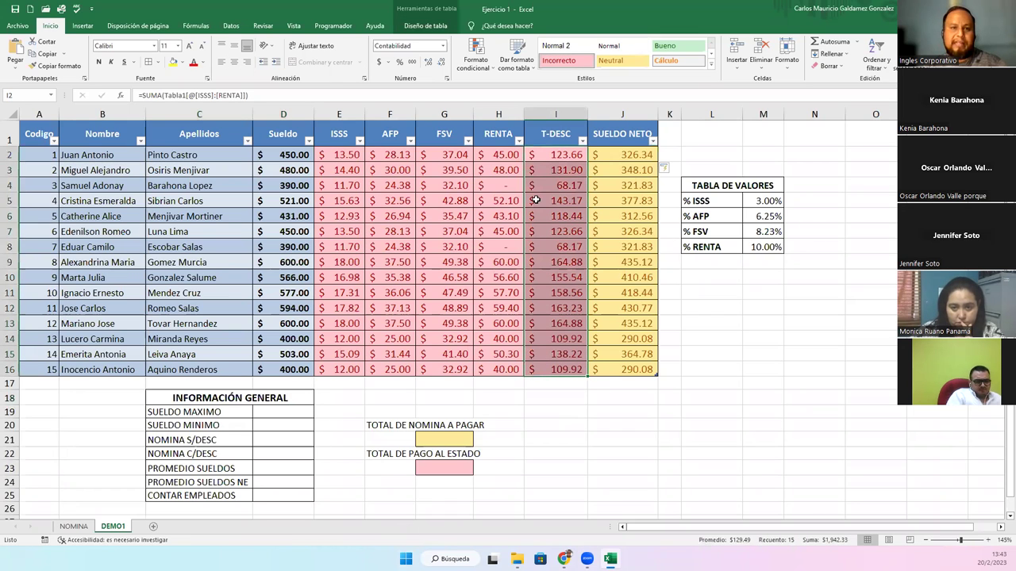
pyautogui.click(275, 415)
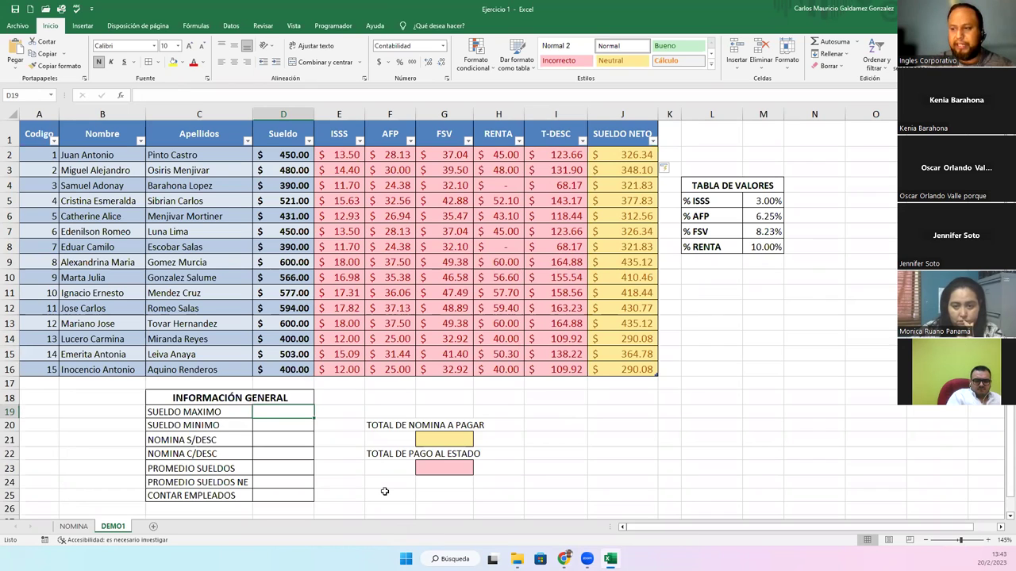
# Start =MAX( in D19 and read the MAX function description in Help
pyautogui.write('=')
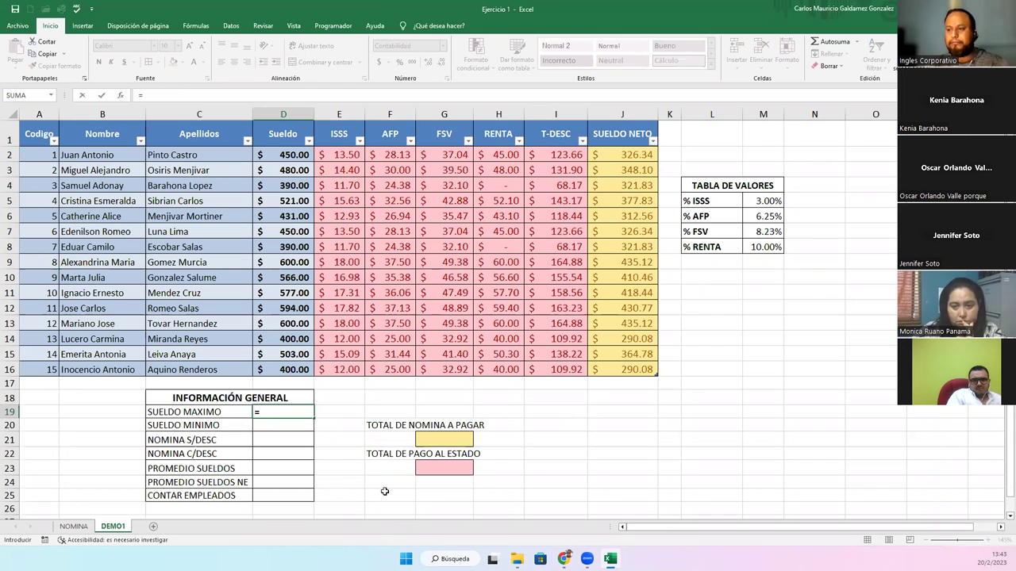
pyautogui.write('MAX(')
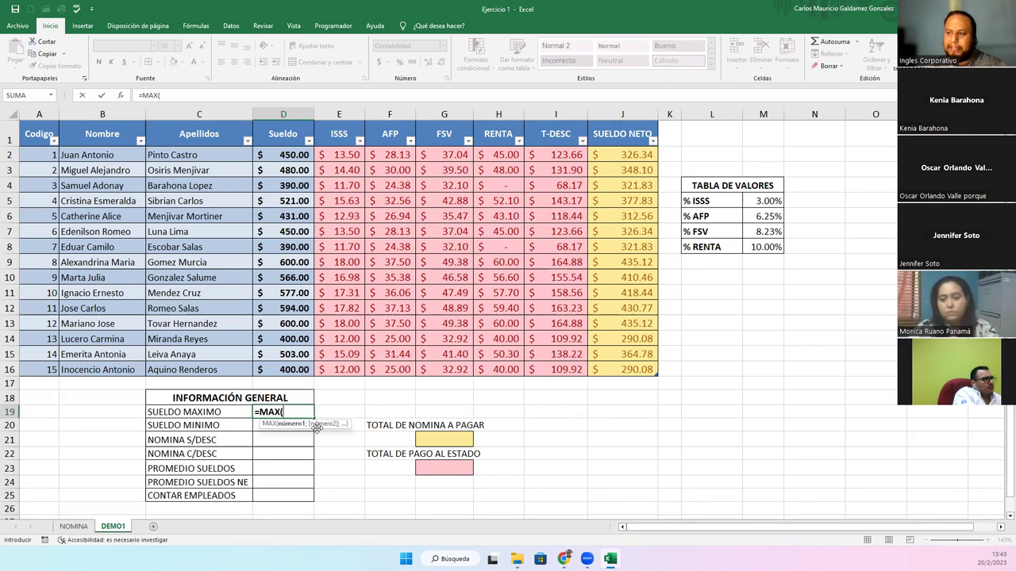
pyautogui.click(268, 423)
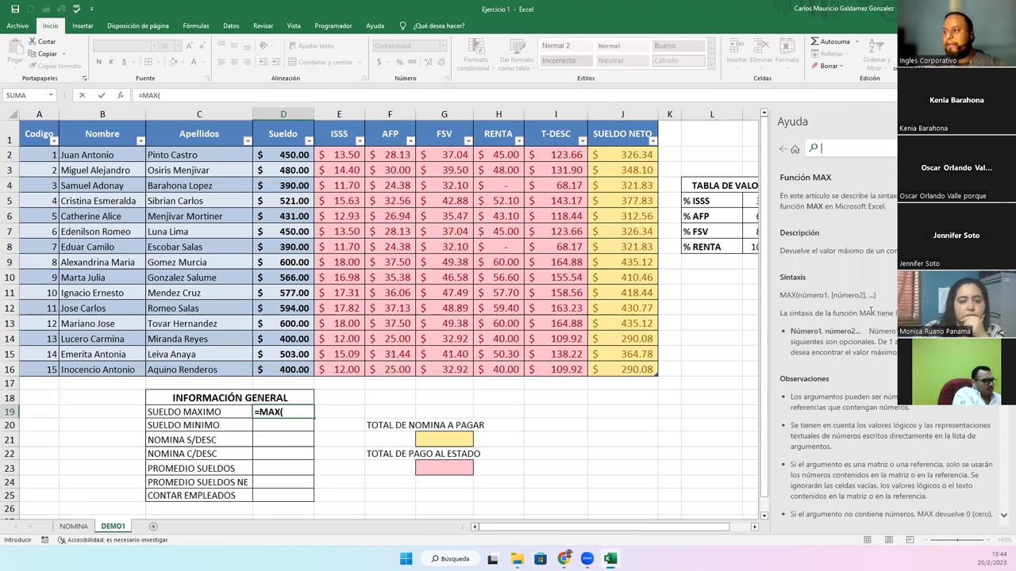
pyautogui.scroll(-10, 871, 311)
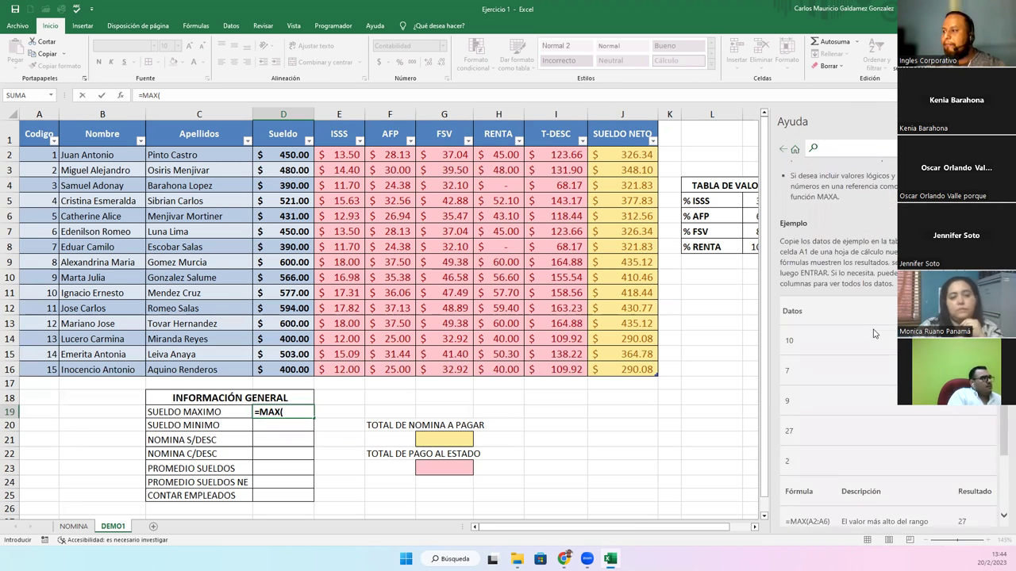
pyautogui.scroll(-4, 873, 333)
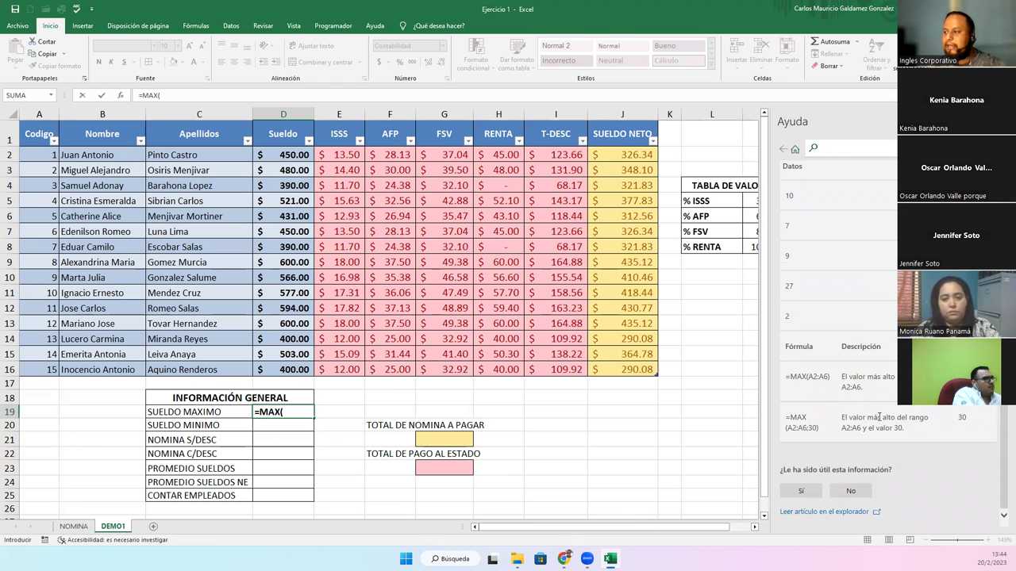
pyautogui.scroll(6, 879, 417)
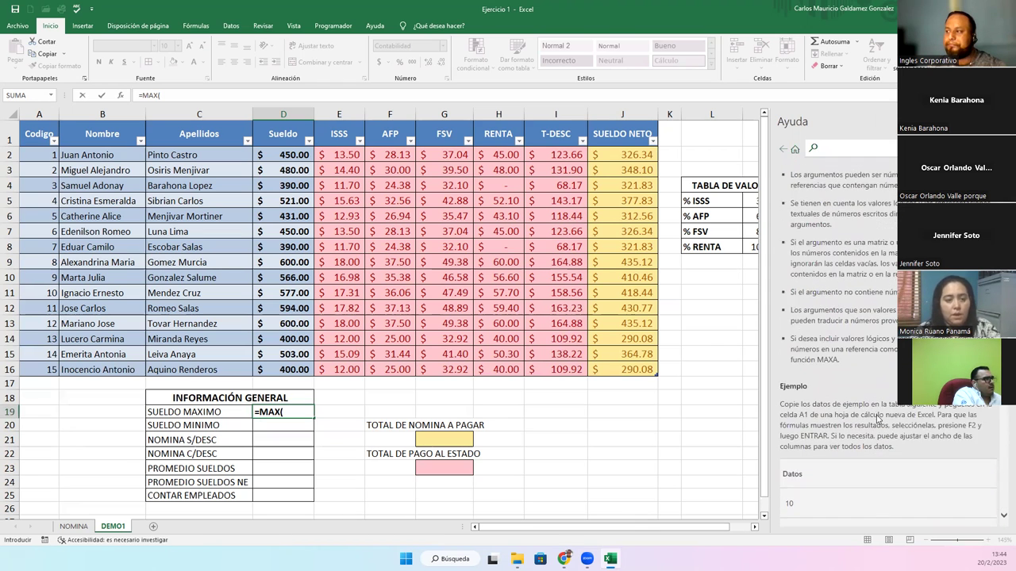
pyautogui.scroll(4, 878, 419)
pyautogui.moveTo(780, 251); pyautogui.dragTo(898, 250)
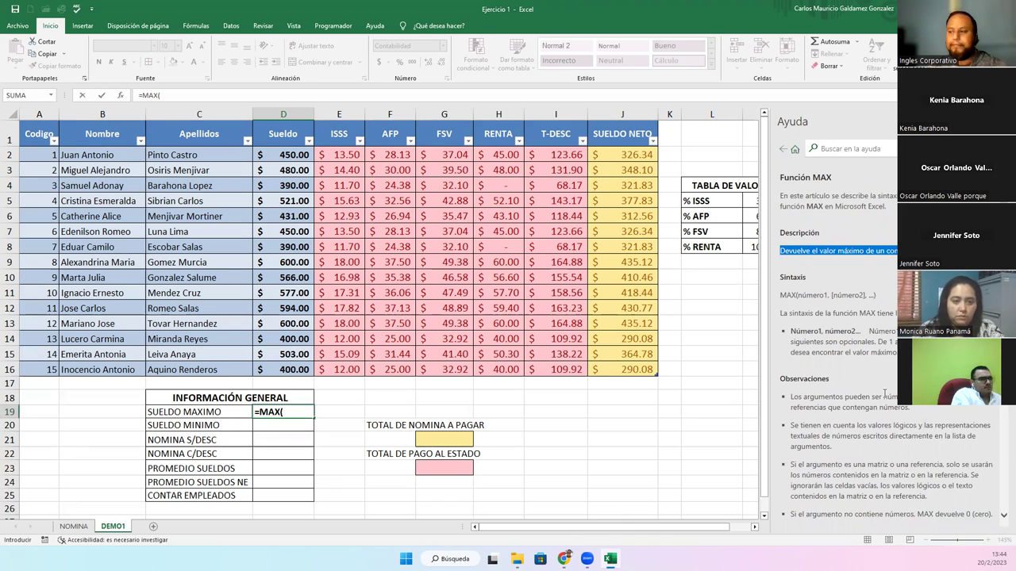
# Complete the MAX formula over the Sueldo column D2:D16 so SUELDO MAXIMO shows $600.00
pyautogui.click(284, 414)
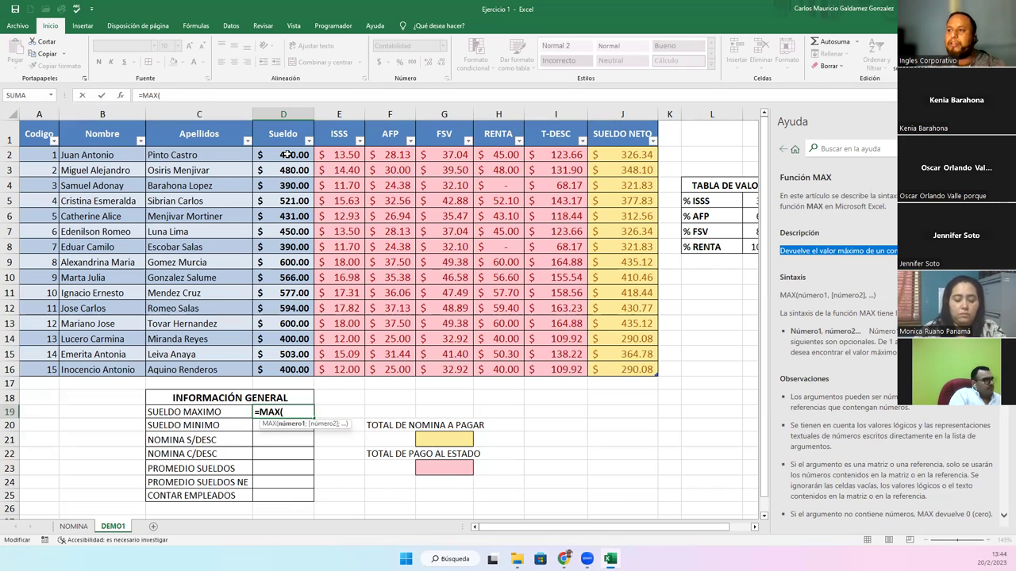
pyautogui.moveTo(286, 154); pyautogui.dragTo(295, 370)
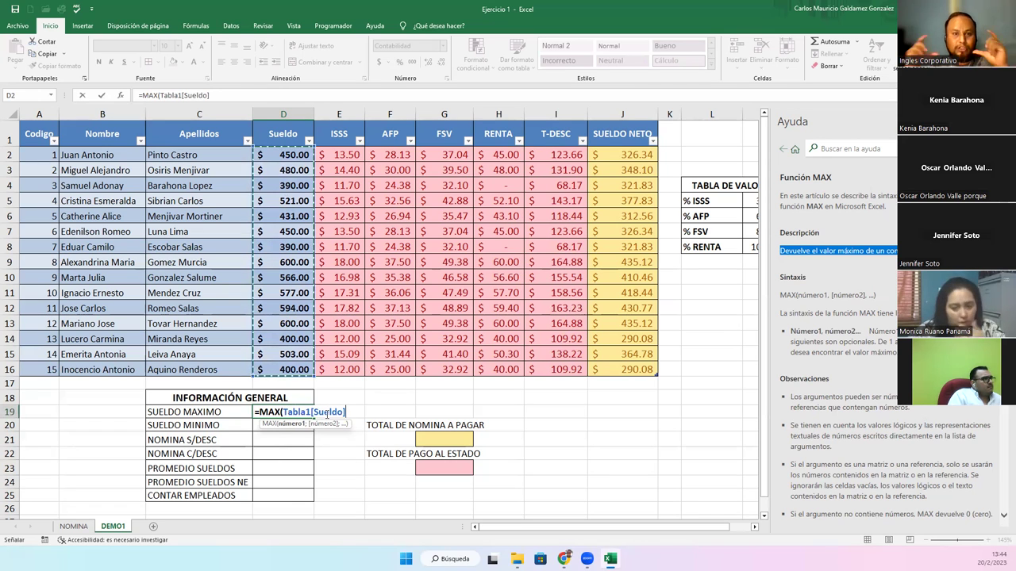
pyautogui.write(')')
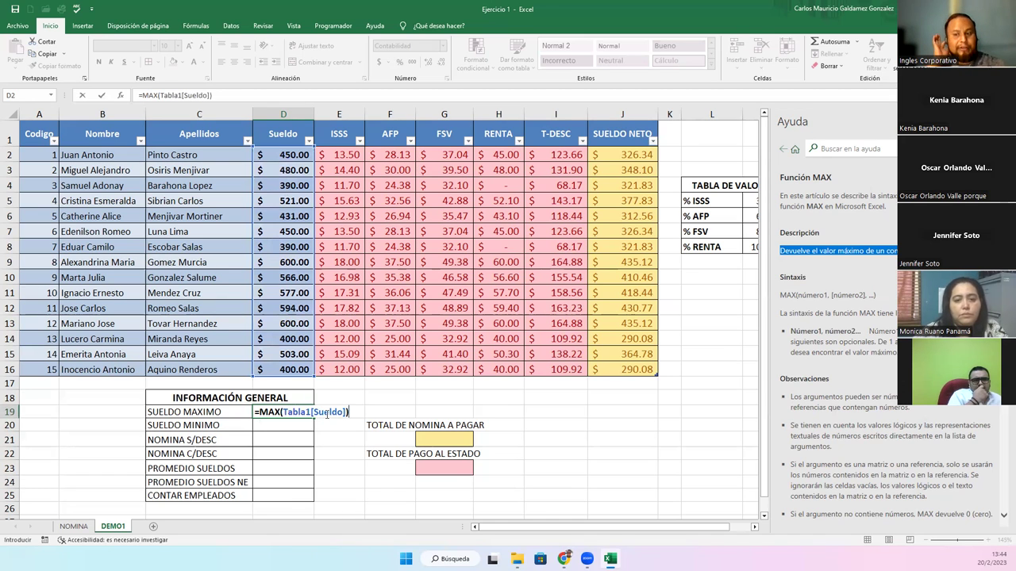
pyautogui.hotkey('ctrl', 'Return')
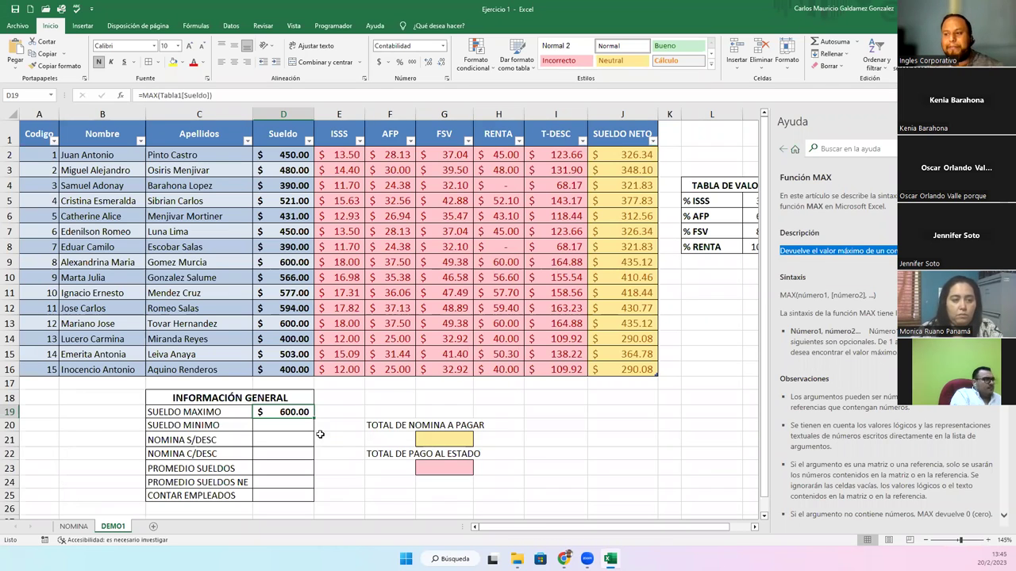
pyautogui.click(297, 425)
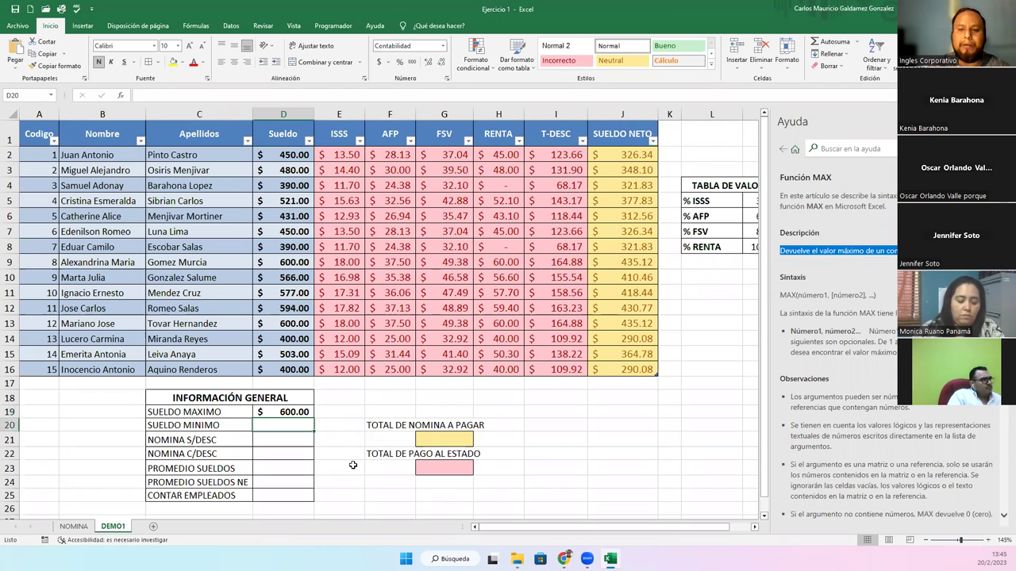
# Enter =MIN over the Sueldo column D2:D16 in D20, giving $390.00
pyautogui.write('=MIN(')
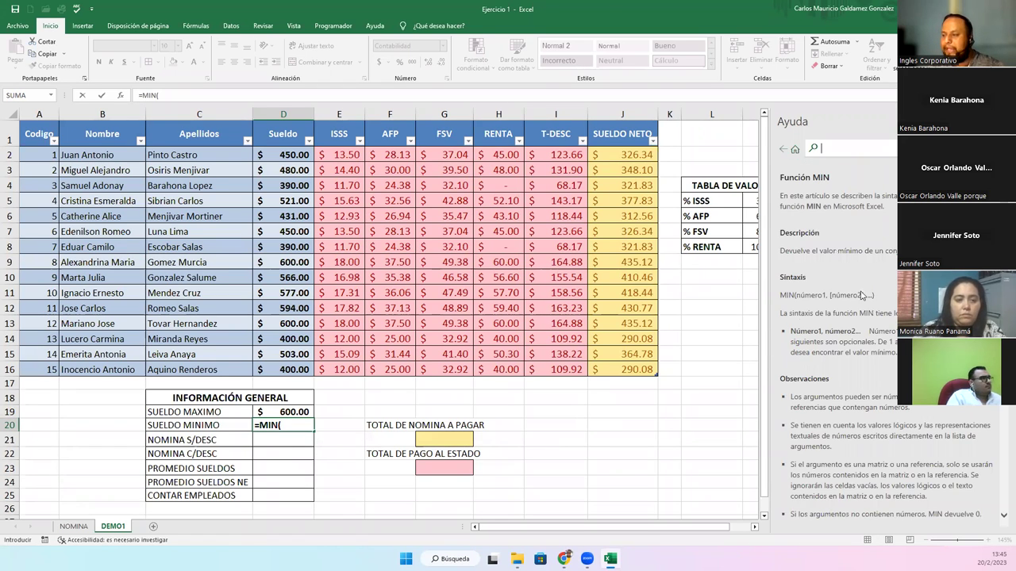
pyautogui.moveTo(780, 255); pyautogui.dragTo(900, 251)
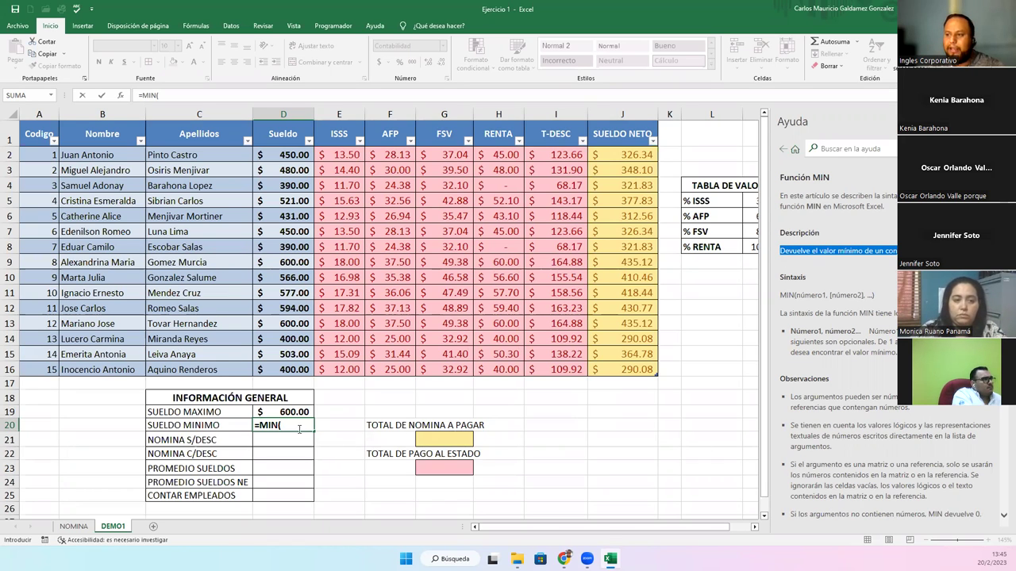
pyautogui.click(298, 429)
pyautogui.moveTo(277, 155); pyautogui.dragTo(287, 370)
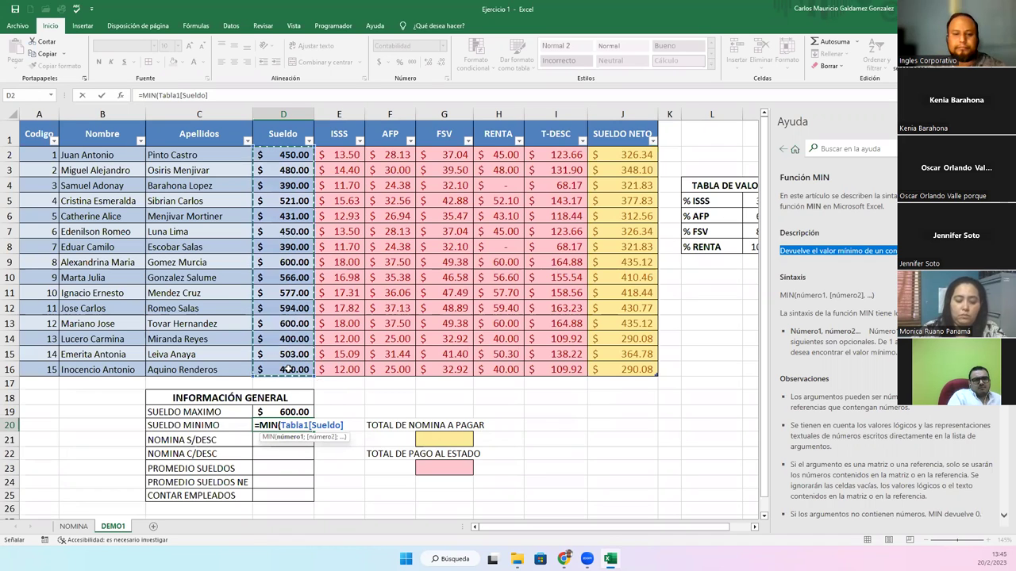
pyautogui.write(')')
pyautogui.press('Return')
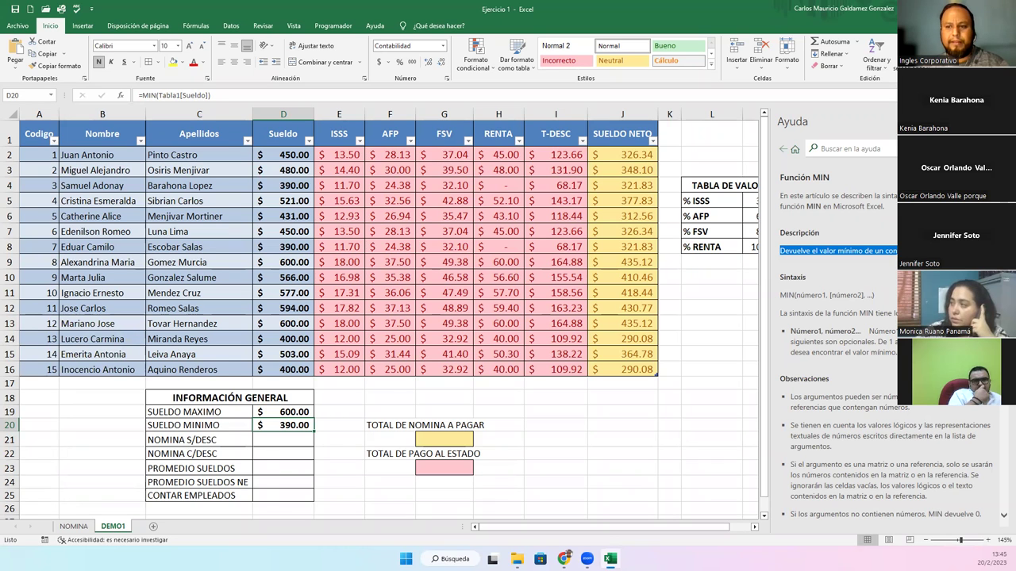
pyautogui.click(271, 442)
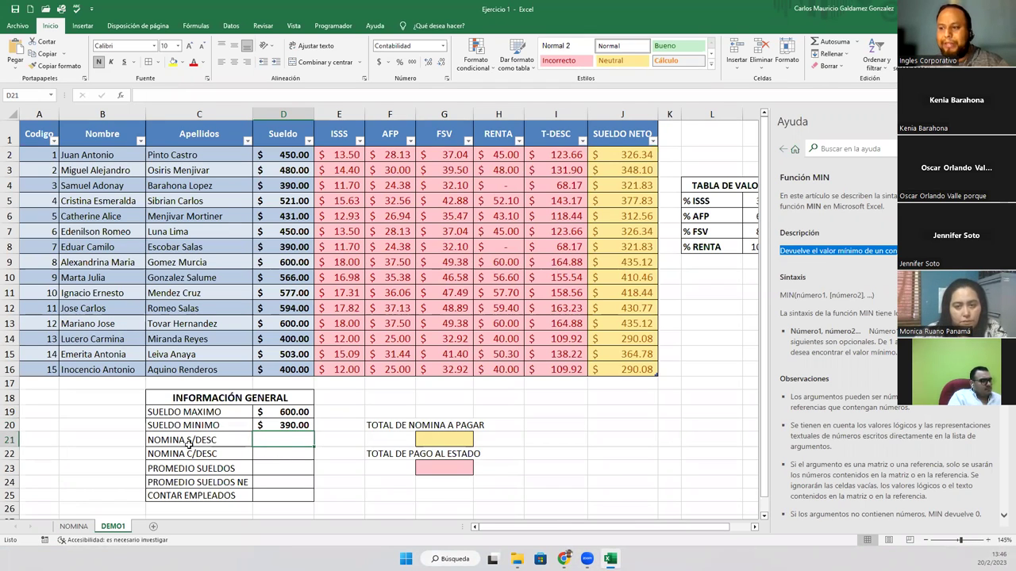
# Compare the Sueldo and SUELDO NETO column totals by selecting each column
pyautogui.click(214, 442)
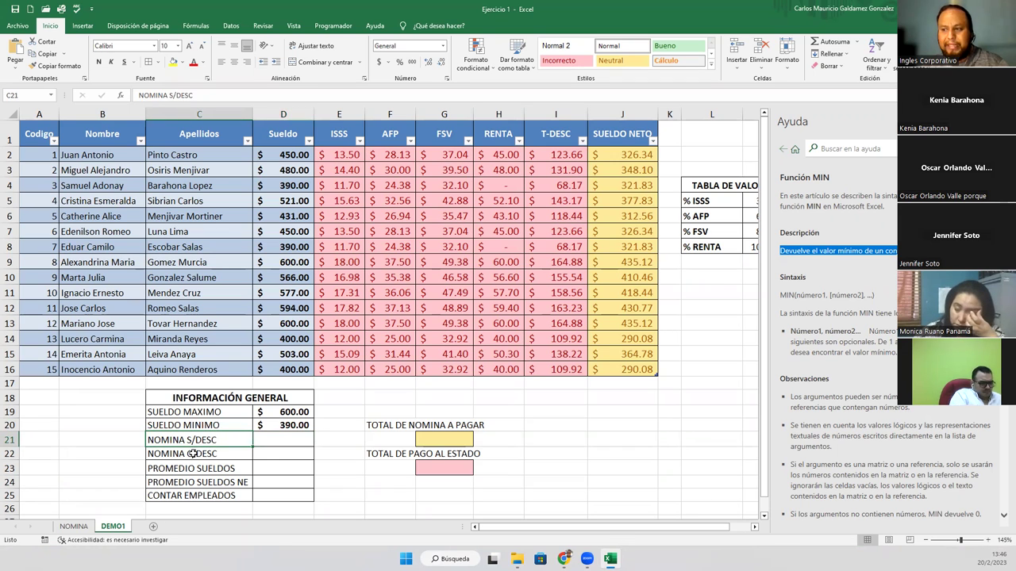
pyautogui.click(273, 456)
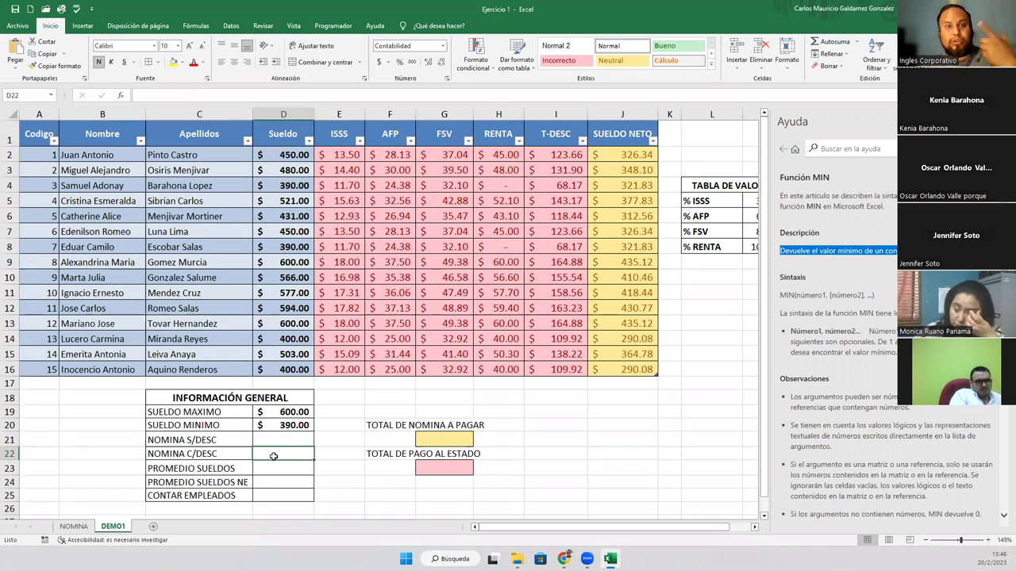
pyautogui.click(215, 438)
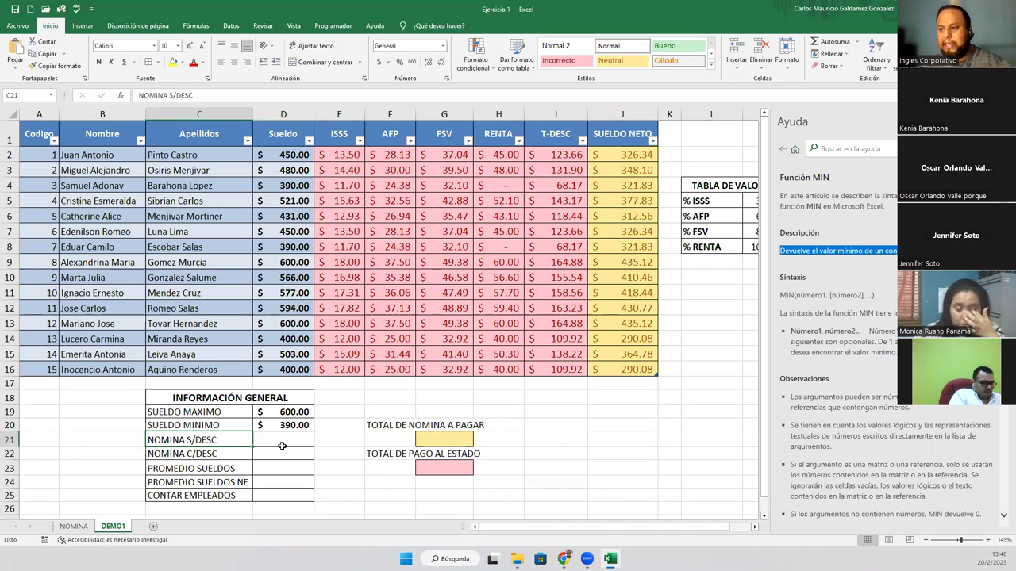
pyautogui.moveTo(281, 155); pyautogui.dragTo(276, 369)
pyautogui.moveTo(641, 155); pyautogui.dragTo(640, 370)
# Enter =SUMA over the Sueldo column D2:D16 in D21, showing $7,352.00
pyautogui.click(290, 442)
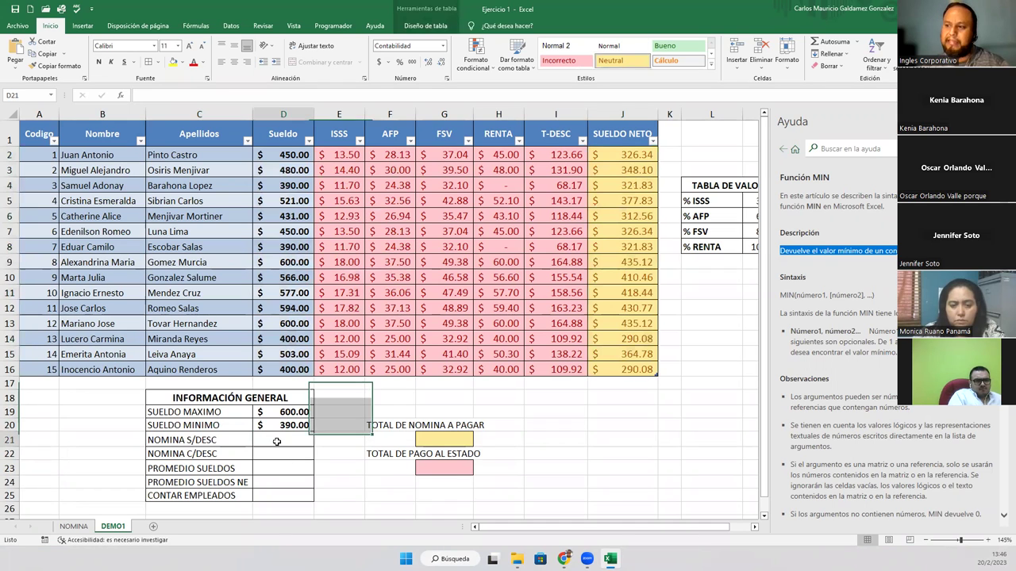
pyautogui.write('=')
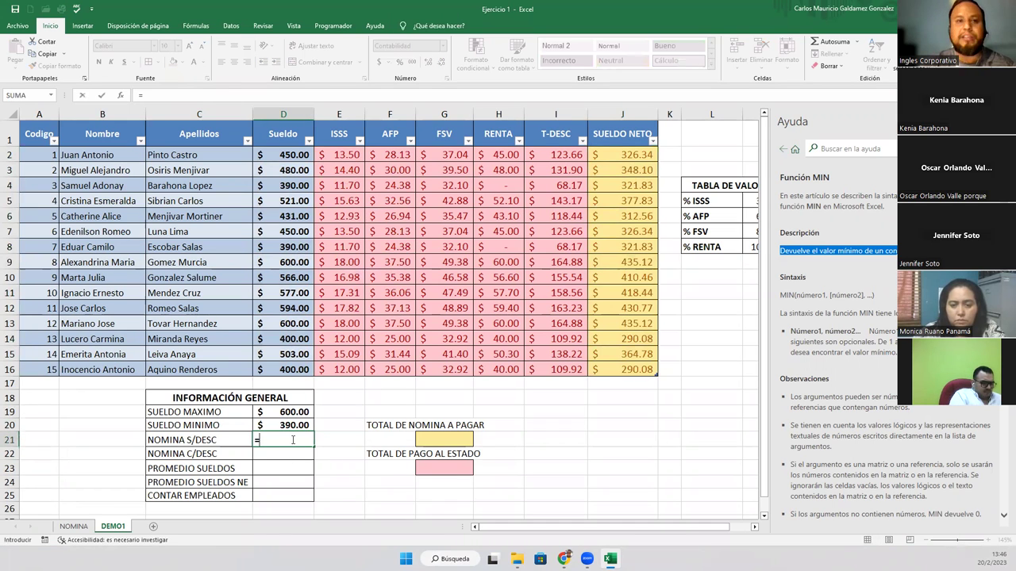
pyautogui.write('SUMA(')
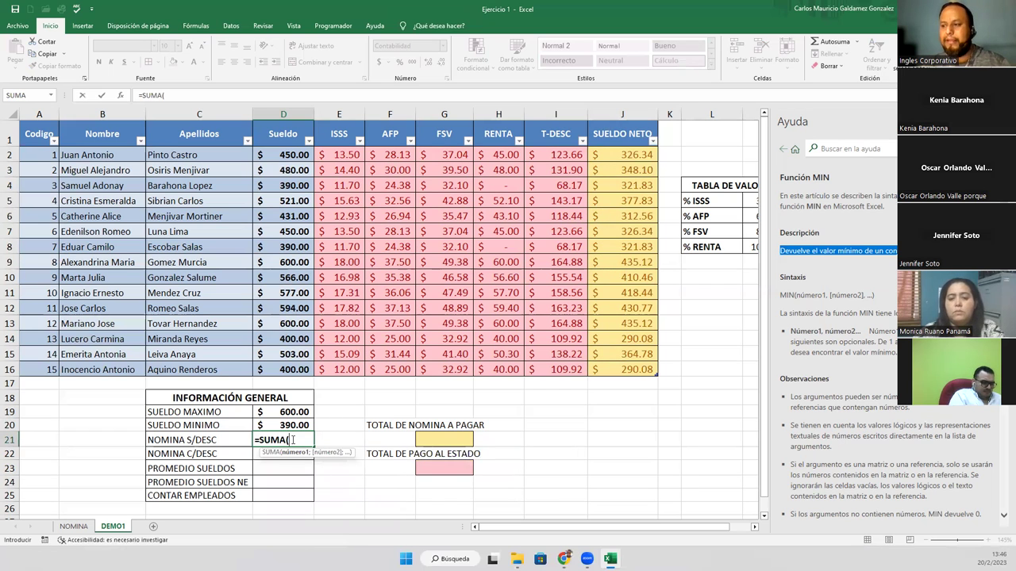
pyautogui.moveTo(278, 156); pyautogui.dragTo(276, 371)
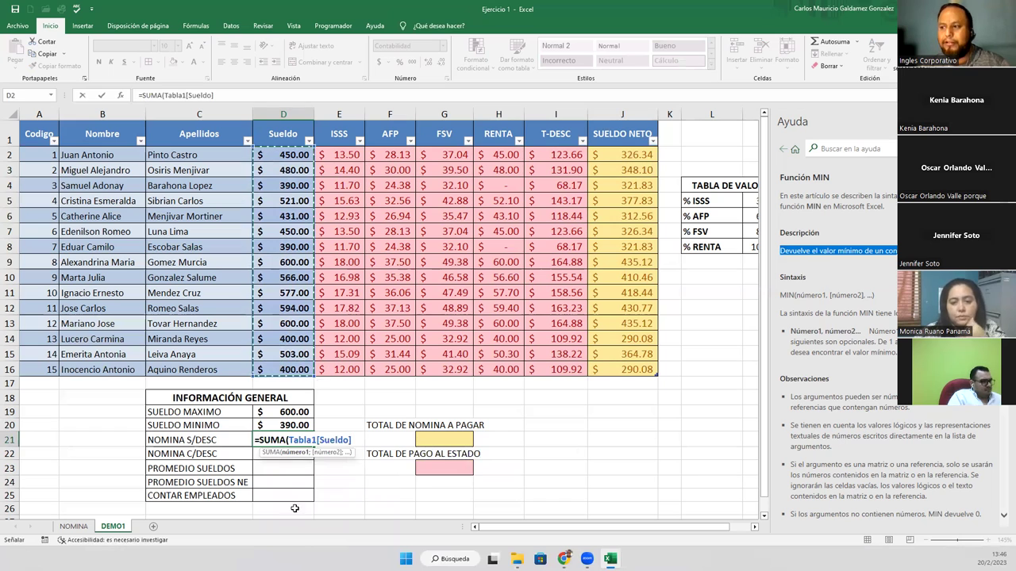
pyautogui.write(')')
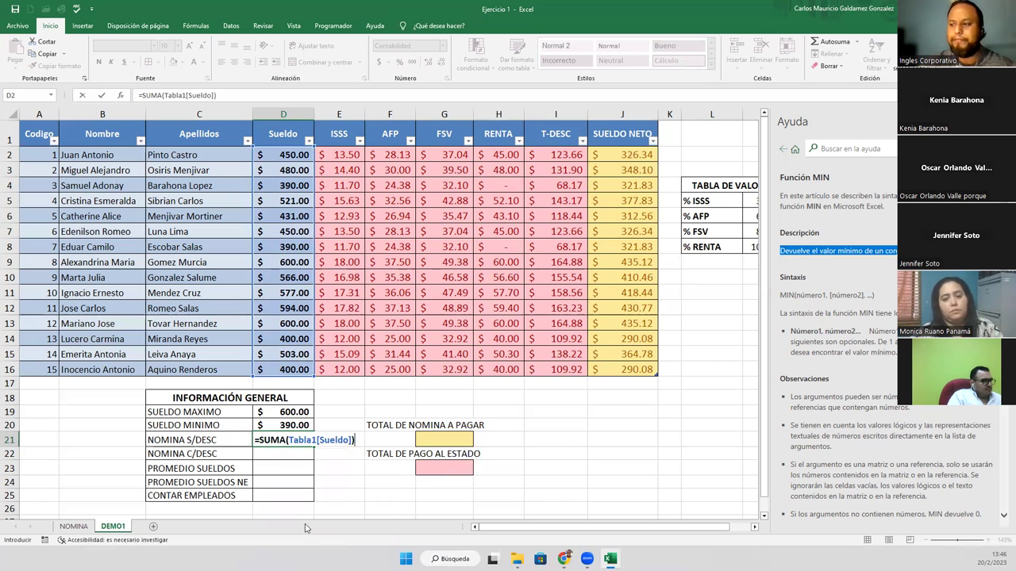
pyautogui.press('Return')
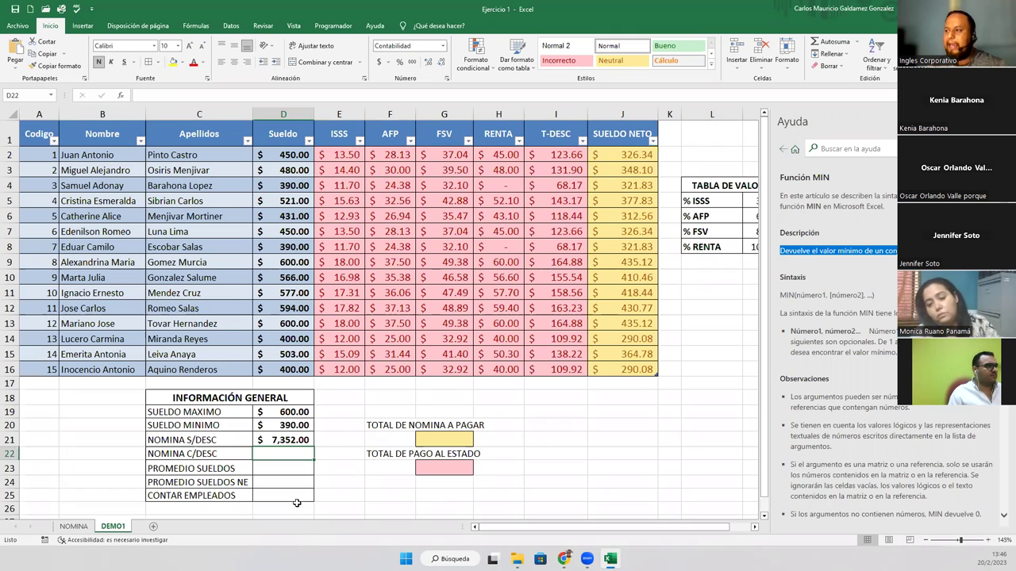
pyautogui.moveTo(353, 157); pyautogui.dragTo(342, 370)
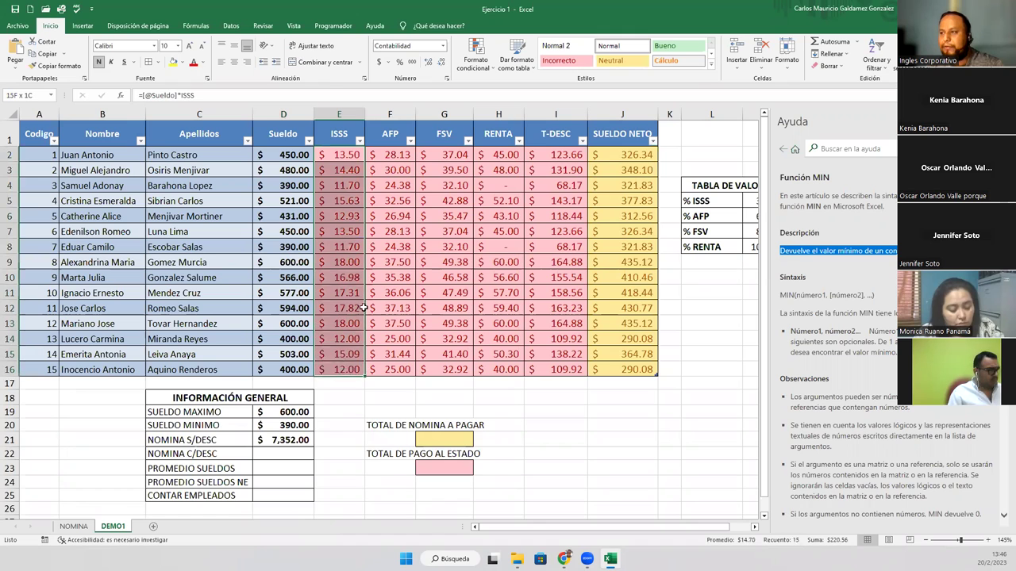
# Review the AFP, FSV, RENTA and Sueldo columns and their formulas
pyautogui.click(389, 157)
pyautogui.hotkey('ctrl', 'shift', 'Down')
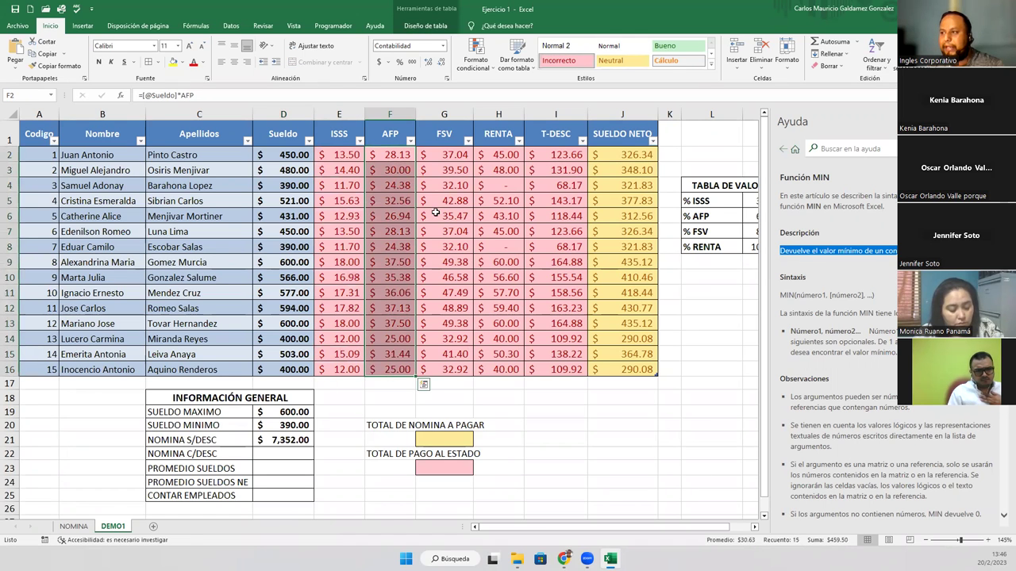
pyautogui.click(438, 157)
pyautogui.hotkey('ctrl', 'shift', 'Down')
pyautogui.moveTo(486, 155); pyautogui.dragTo(508, 362)
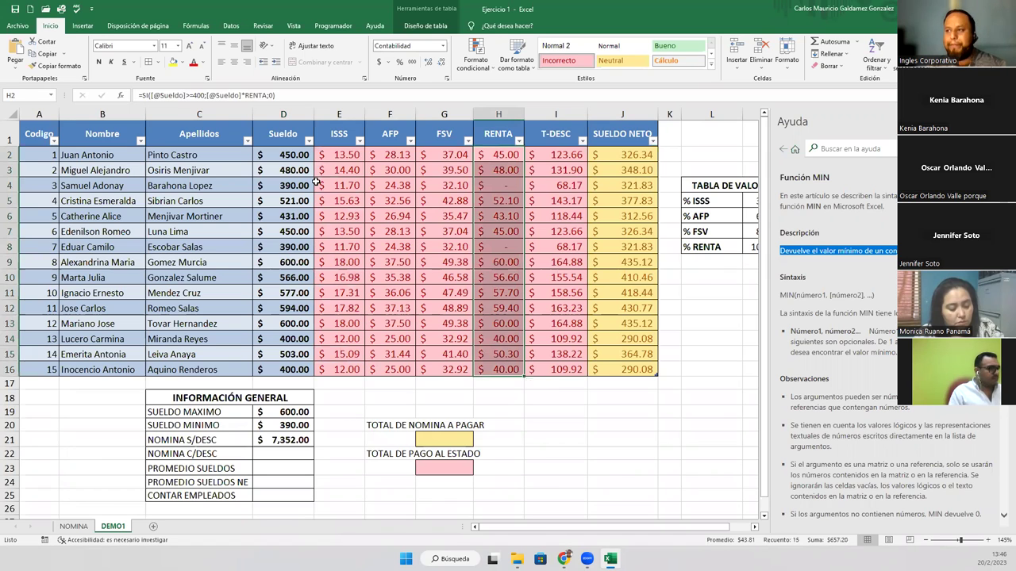
pyautogui.moveTo(278, 156); pyautogui.dragTo(284, 369)
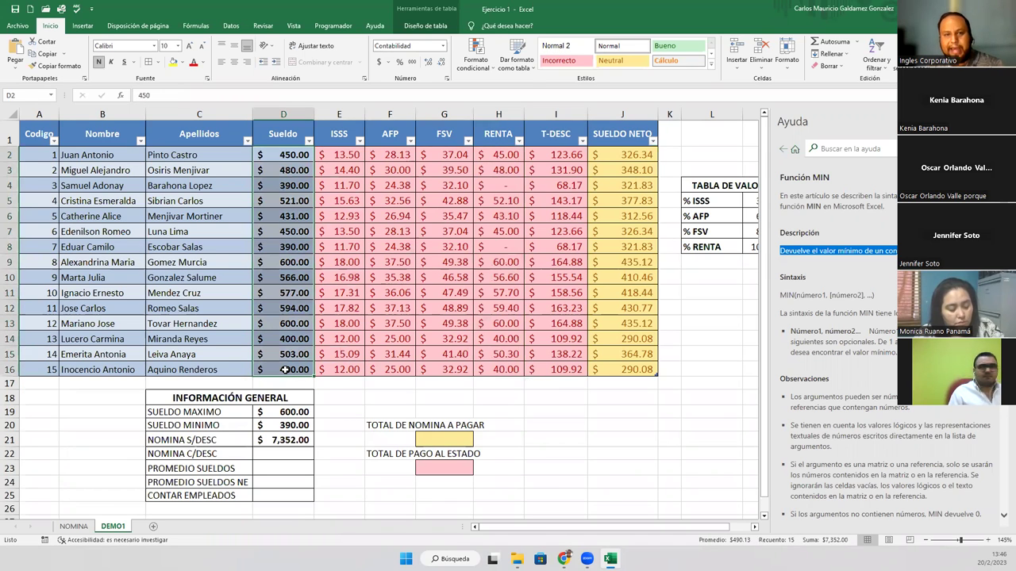
# Enter =SUMA(Tabla1[SUELDO NETO]) in D22 so NOMINA C/DESC shows $5,409.67
pyautogui.click(284, 455)
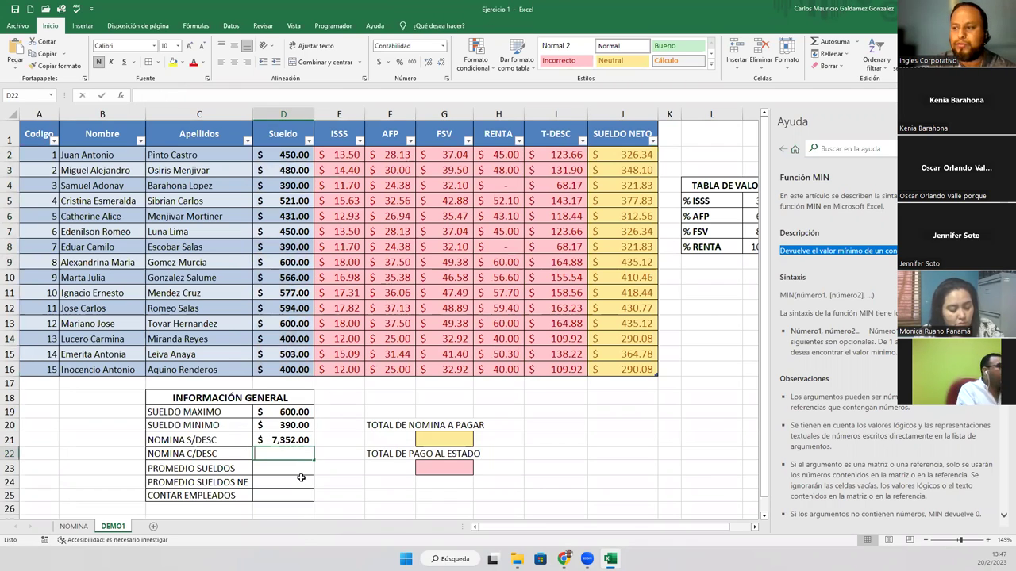
pyautogui.write('=SUMA(')
pyautogui.moveTo(606, 155); pyautogui.dragTo(620, 370)
pyautogui.write('))')
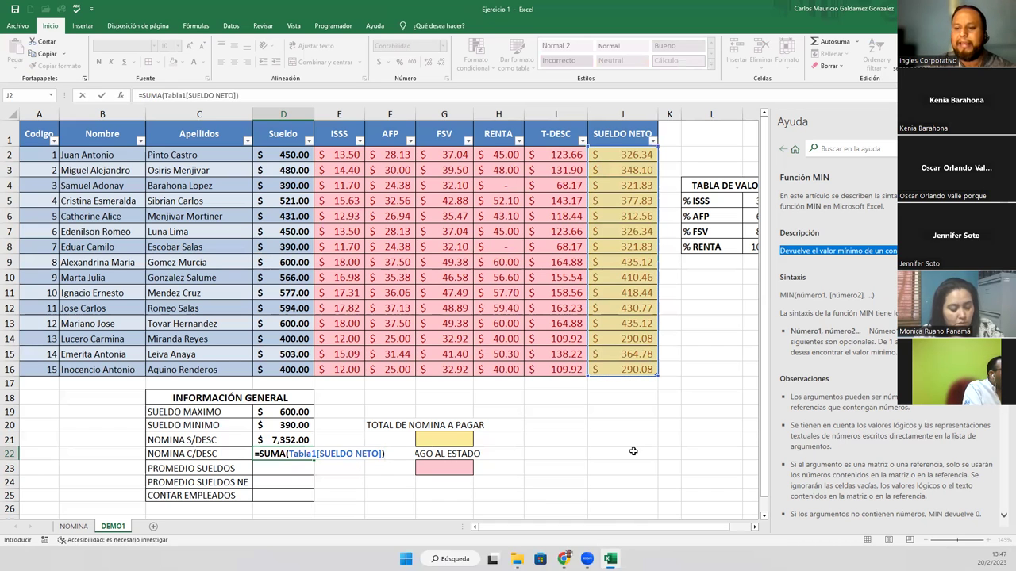
pyautogui.press('Return')
pyautogui.press('Up')
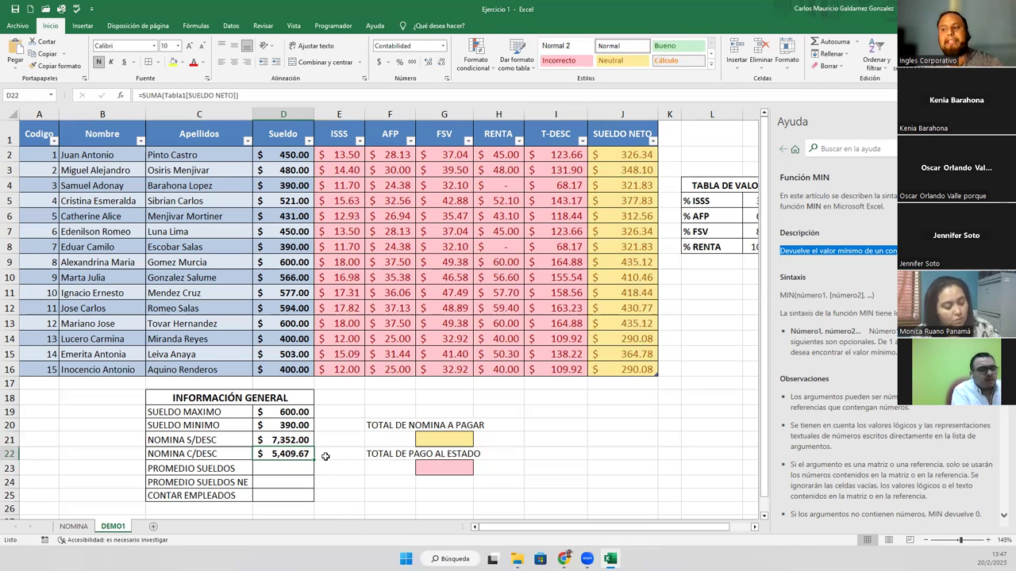
pyautogui.click(282, 437)
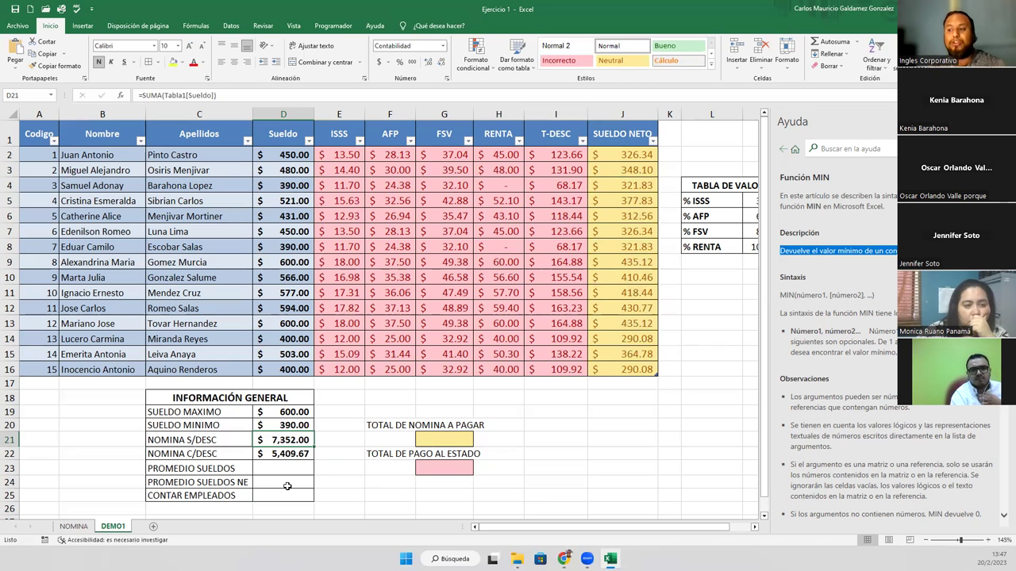
# Review the NOMINA S/DESC and C/DESC formulas and close the Ayuda help pane
pyautogui.click(271, 468)
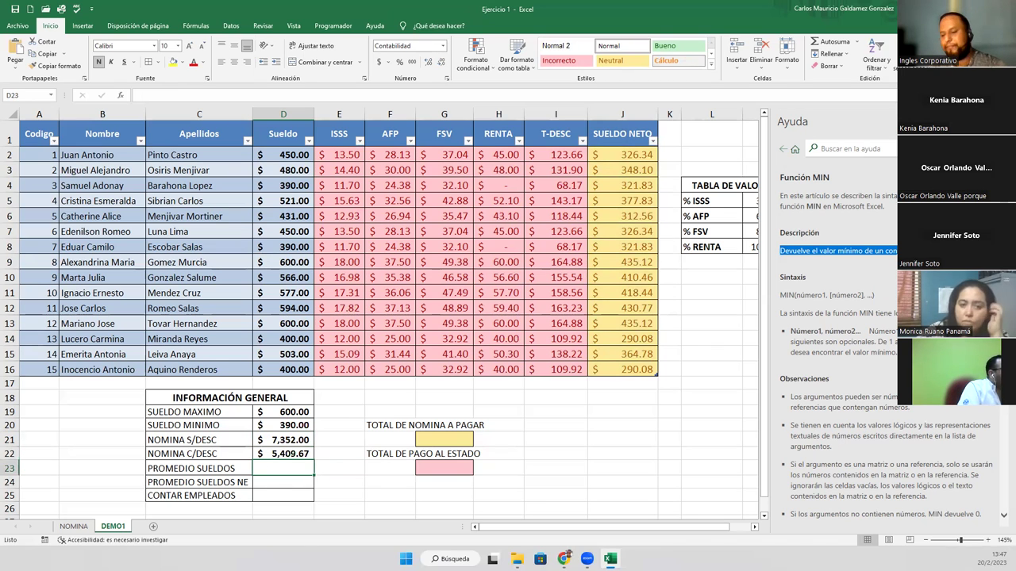
pyautogui.click(278, 439)
pyautogui.press('F2')
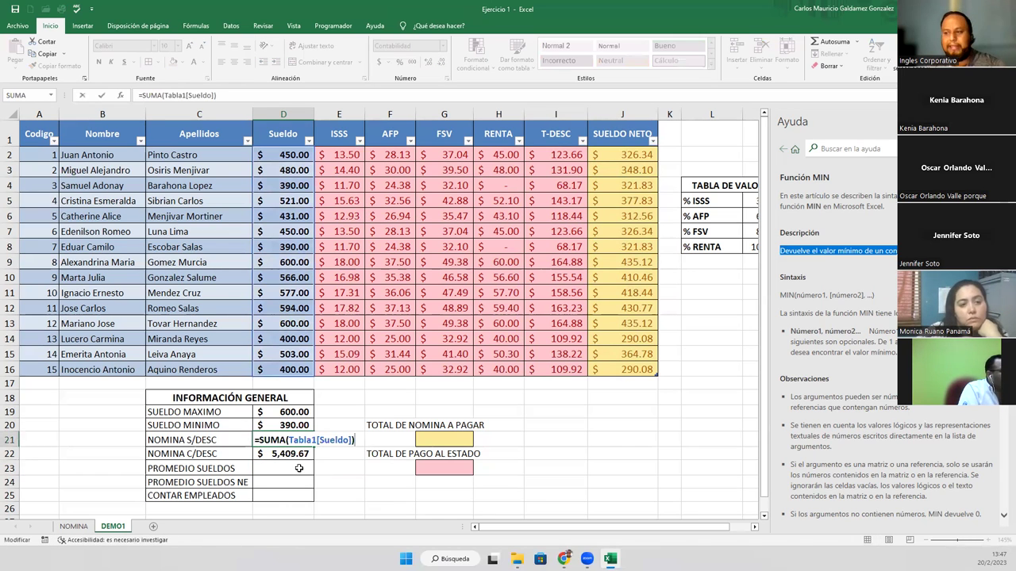
pyautogui.click(269, 455)
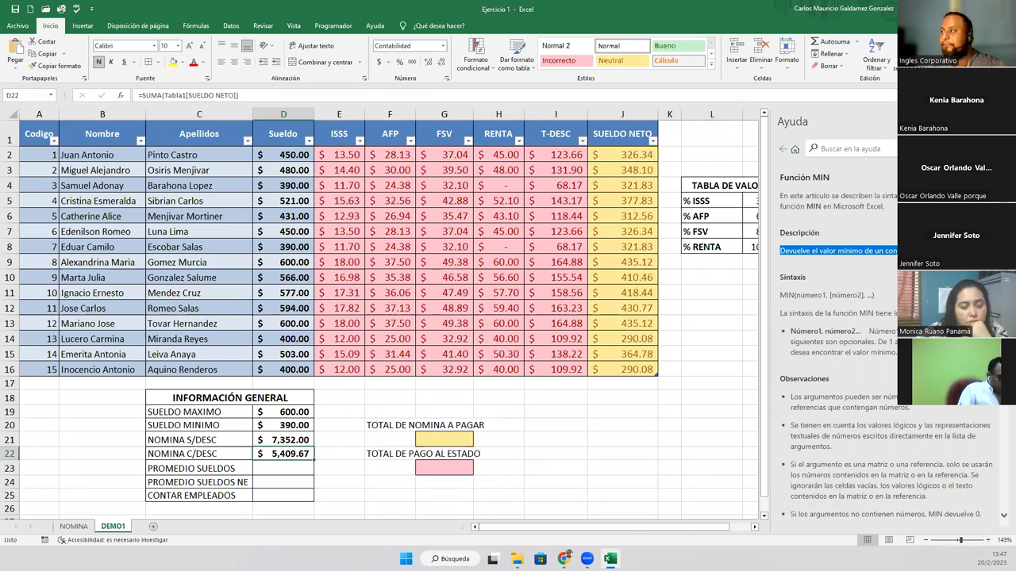
pyautogui.click(1002, 122)
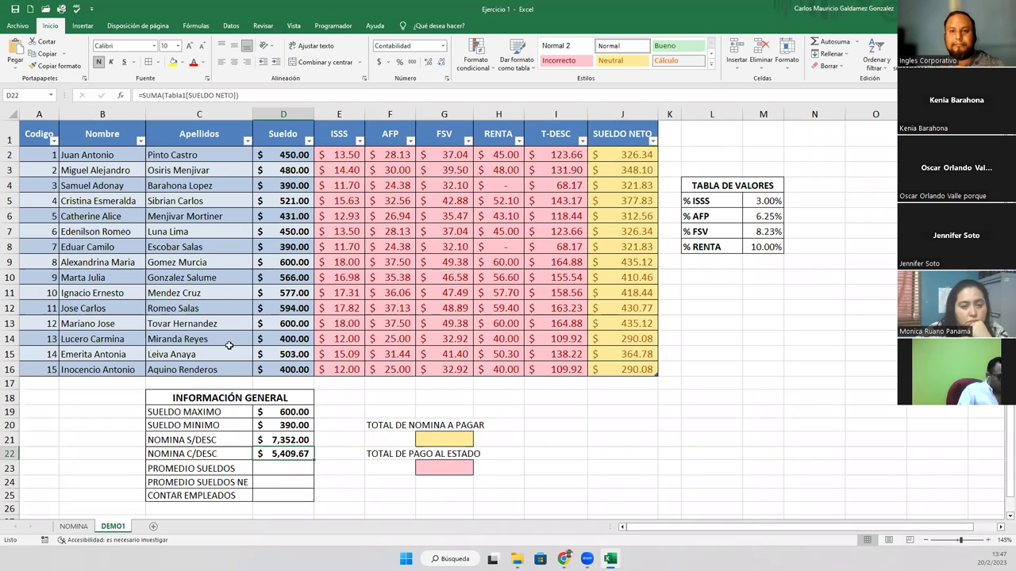
# Confirm the Sueldo and SUELDO NETO column sums match the $7,352.00 and $5,409.67 totals
pyautogui.click(279, 467)
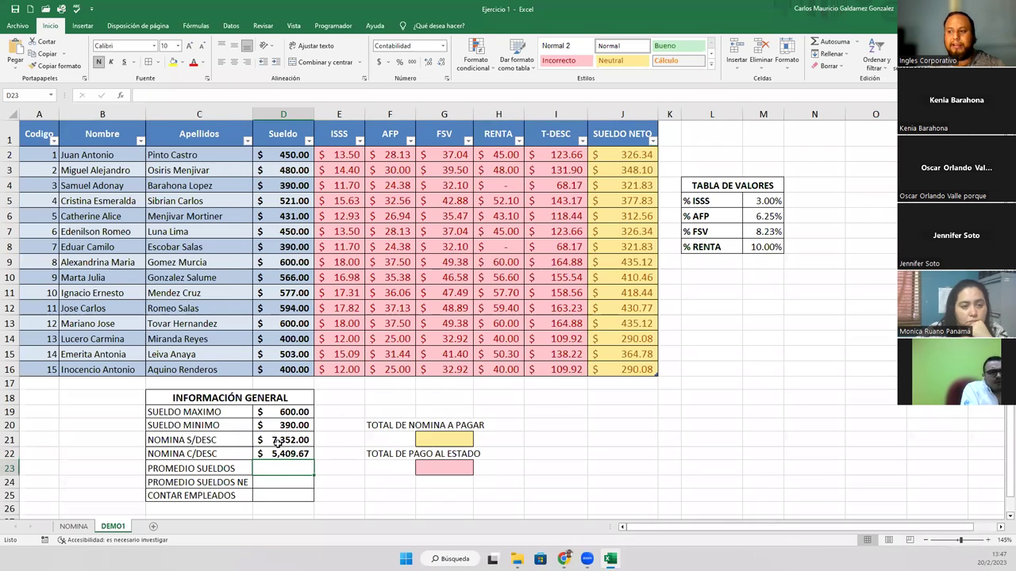
pyautogui.click(184, 441)
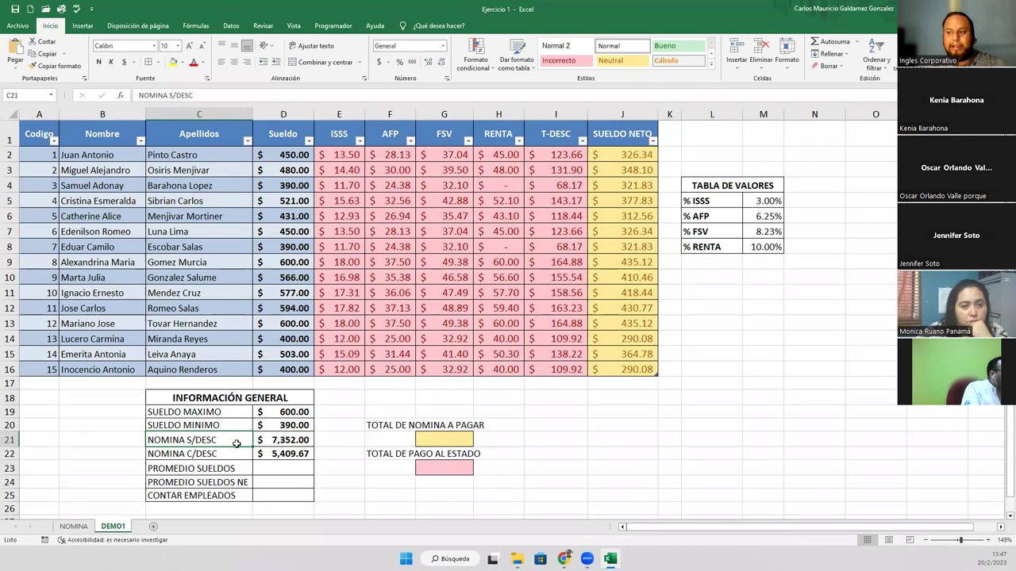
pyautogui.moveTo(281, 152); pyautogui.dragTo(284, 370)
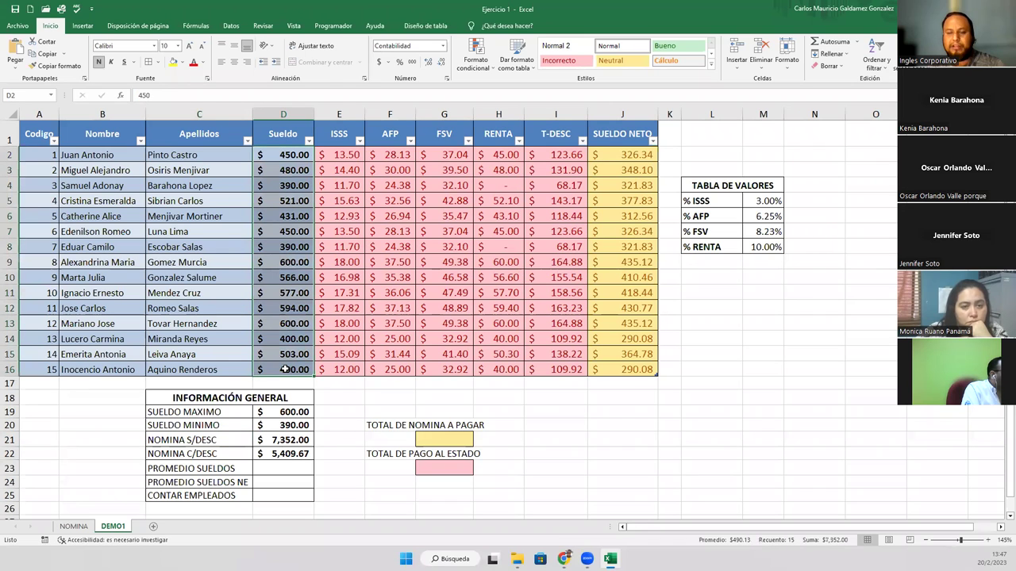
pyautogui.click(181, 451)
pyautogui.click(294, 456)
pyautogui.moveTo(625, 151); pyautogui.dragTo(641, 372)
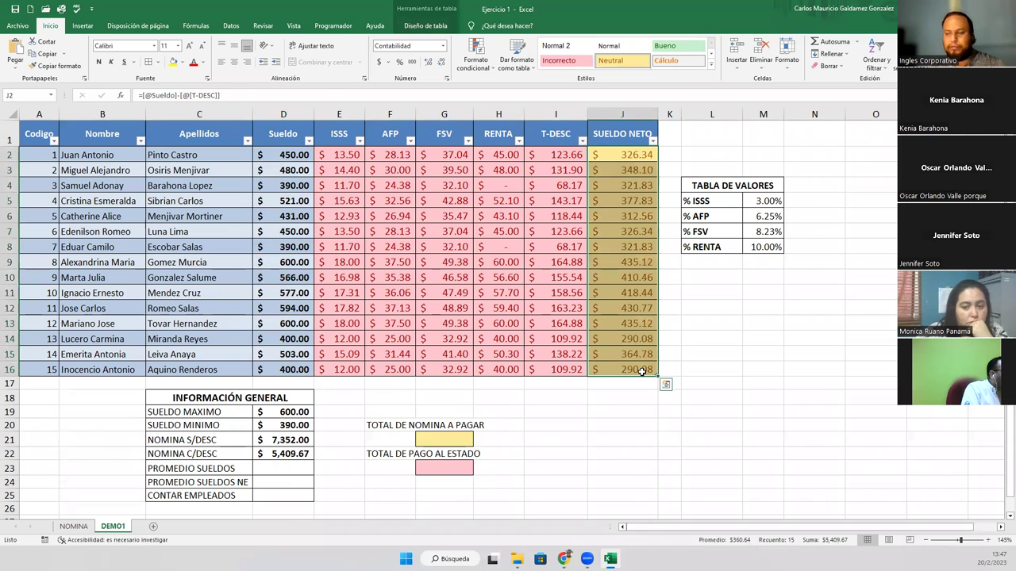
pyautogui.click(265, 470)
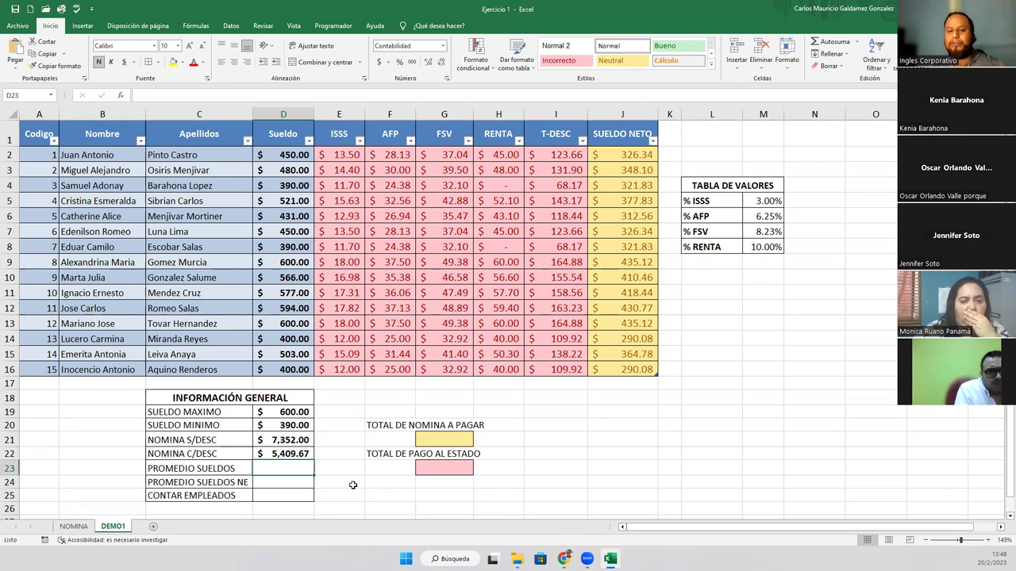
# Enter =PROMEDIO(Tabla1[Sueldo]) in D23, consulting the PROMEDIO help along the way
pyautogui.write('=PROME')
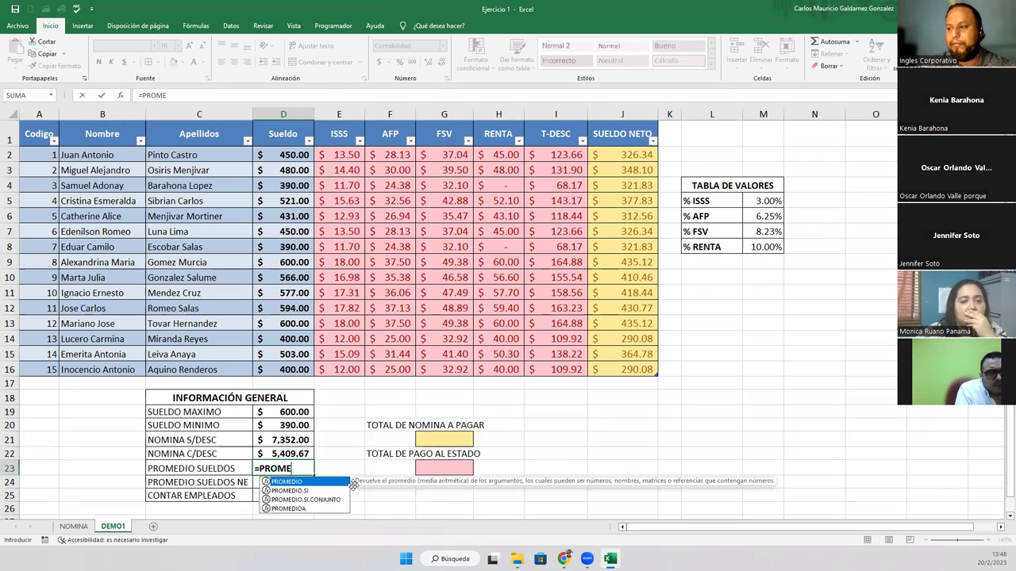
pyautogui.press('Tab')
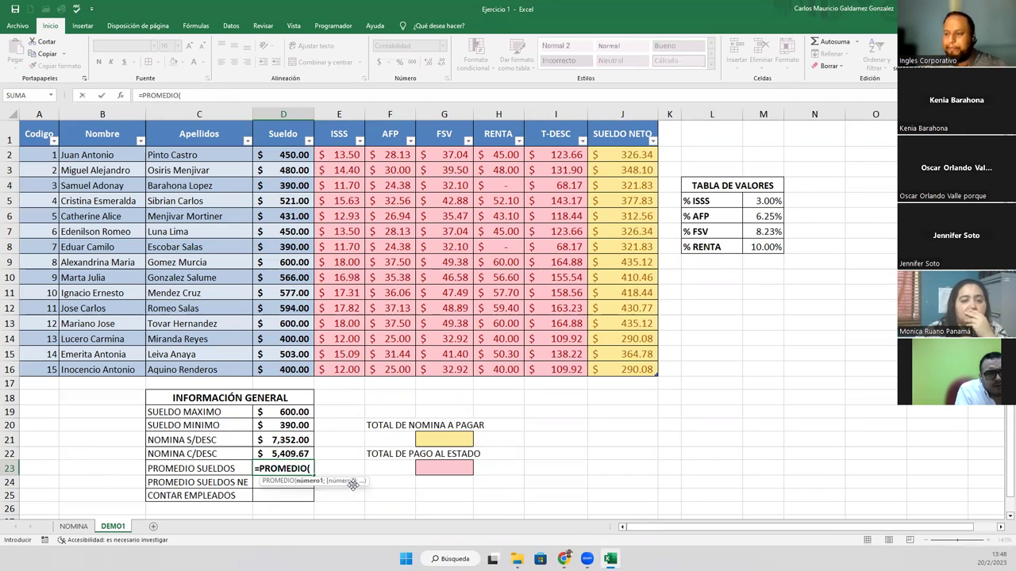
pyautogui.click(285, 482)
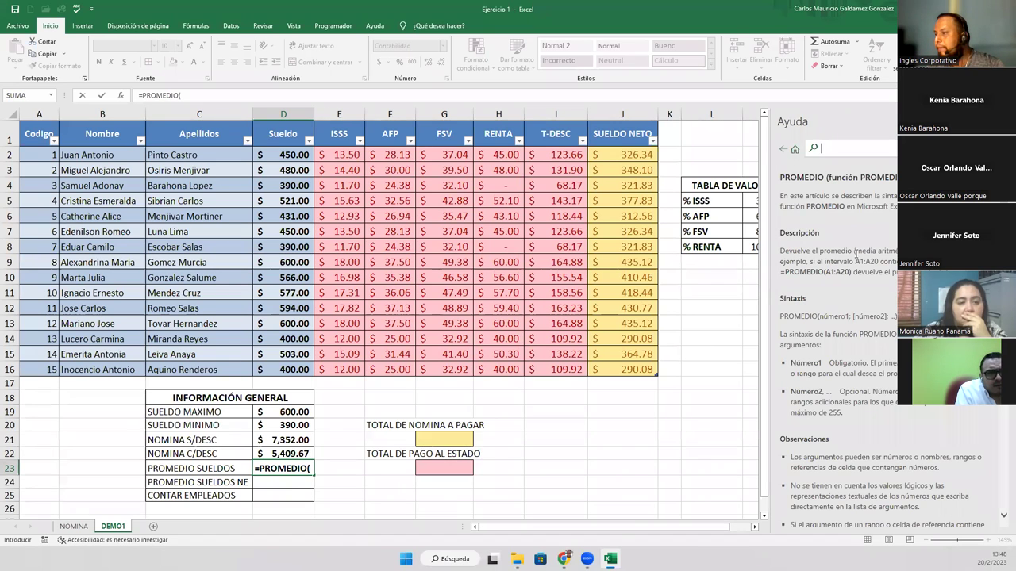
pyautogui.moveTo(853, 252); pyautogui.dragTo(896, 250)
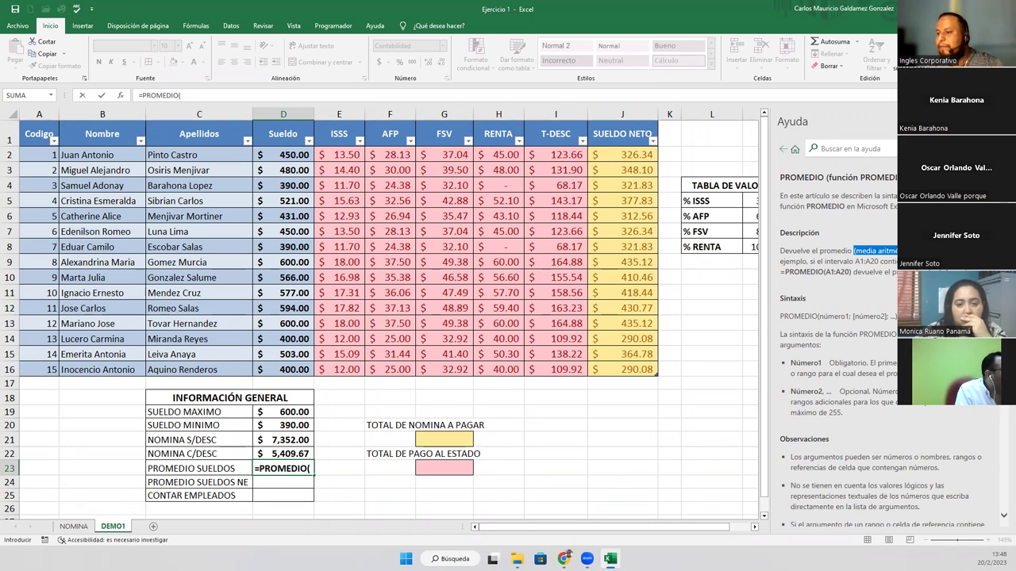
pyautogui.click(312, 468)
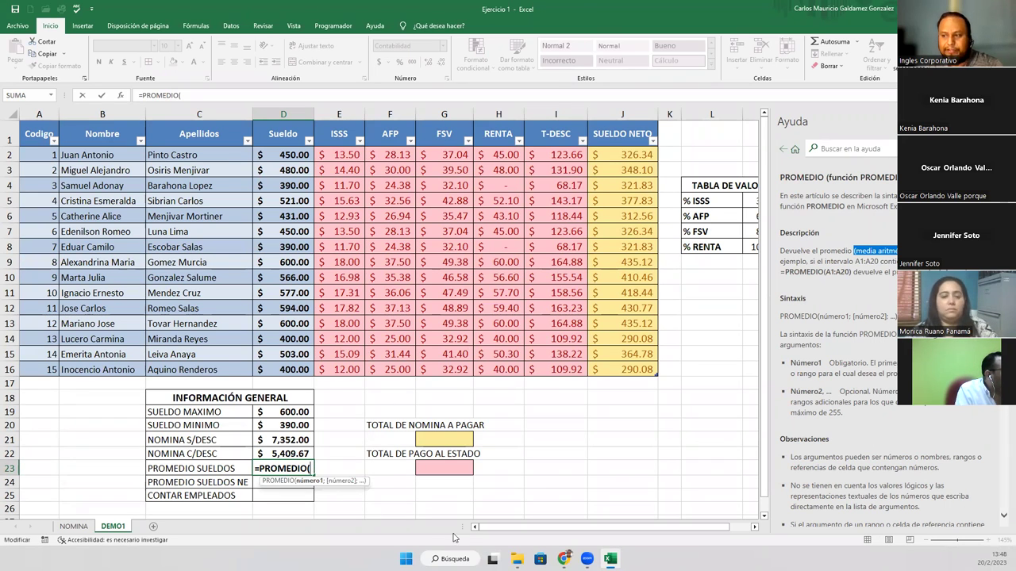
pyautogui.moveTo(286, 164); pyautogui.dragTo(321, 371)
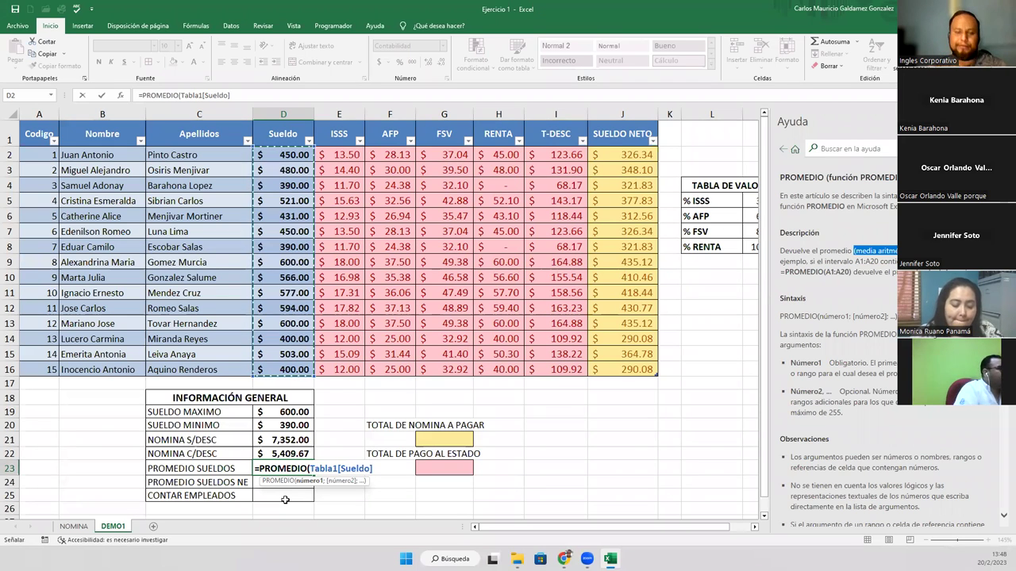
pyautogui.write(')')
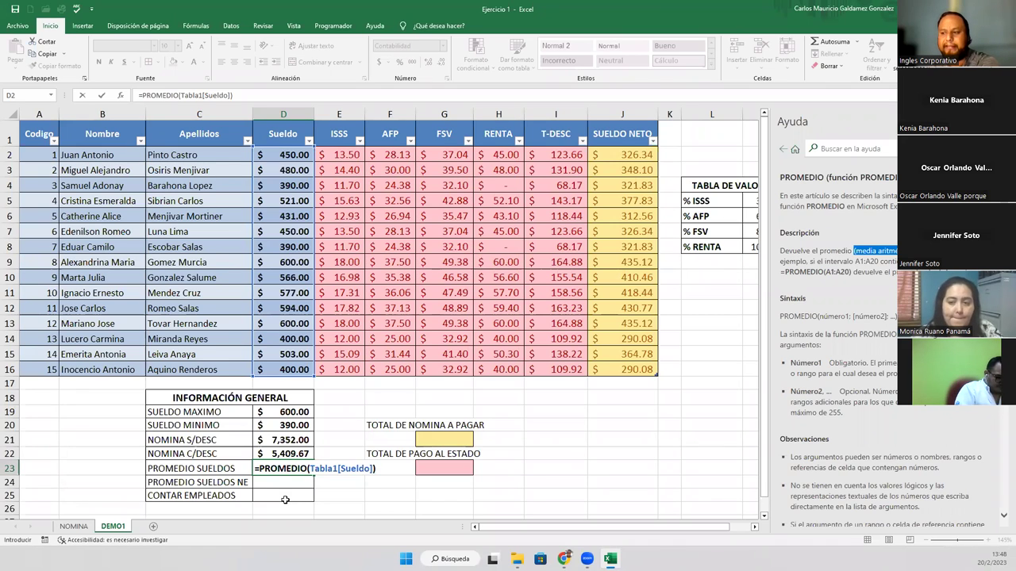
pyautogui.press('Return')
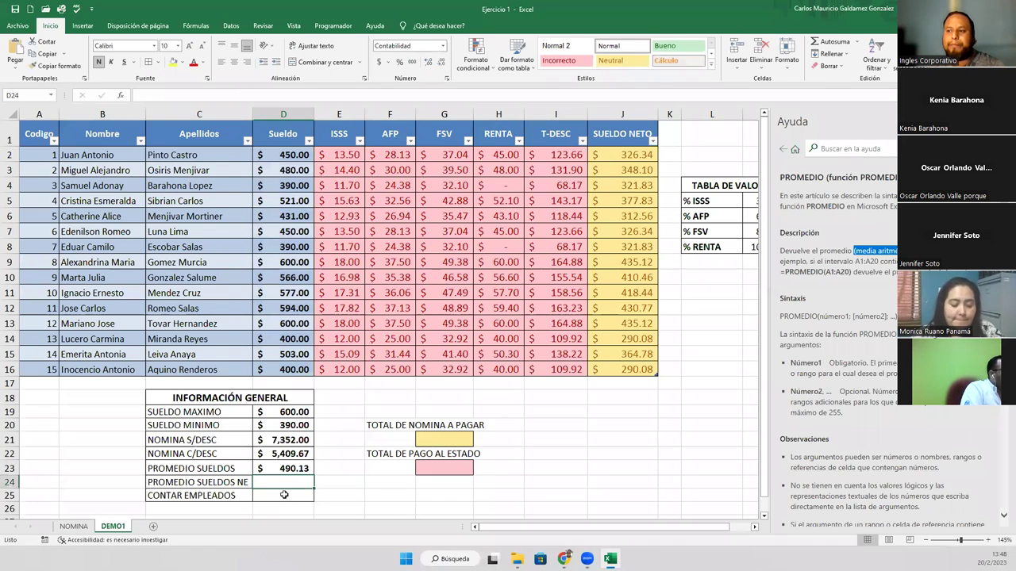
# Verify the $490.13 average against the selected Sueldo values
pyautogui.click(281, 470)
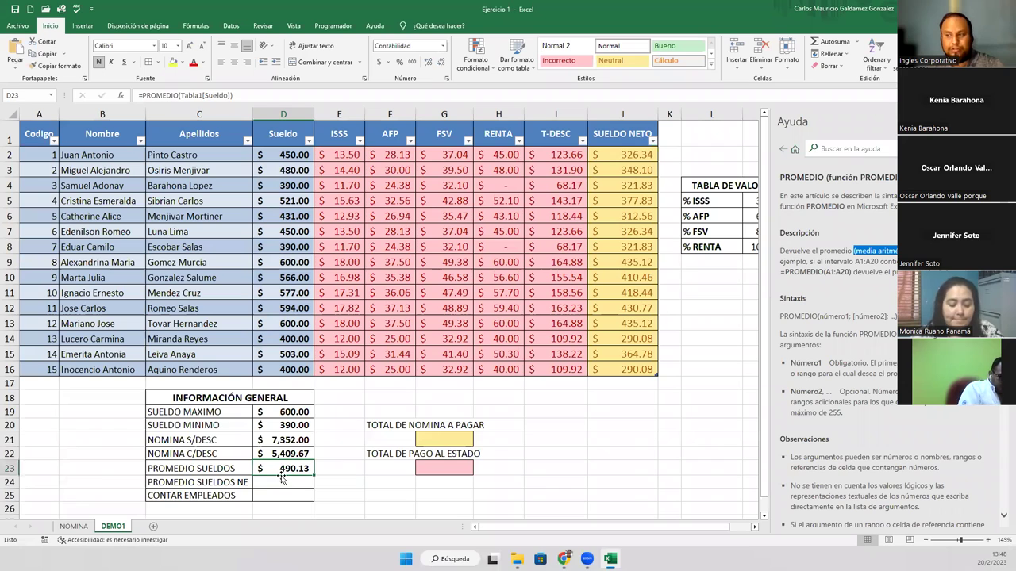
pyautogui.click(273, 155)
pyautogui.moveTo(267, 354); pyautogui.dragTo(270, 368)
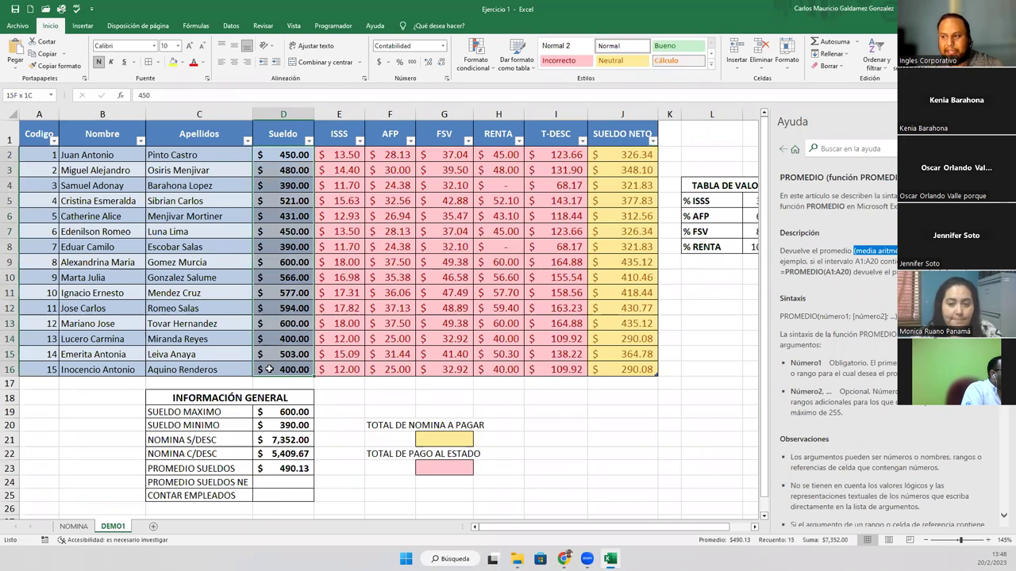
pyautogui.click(264, 469)
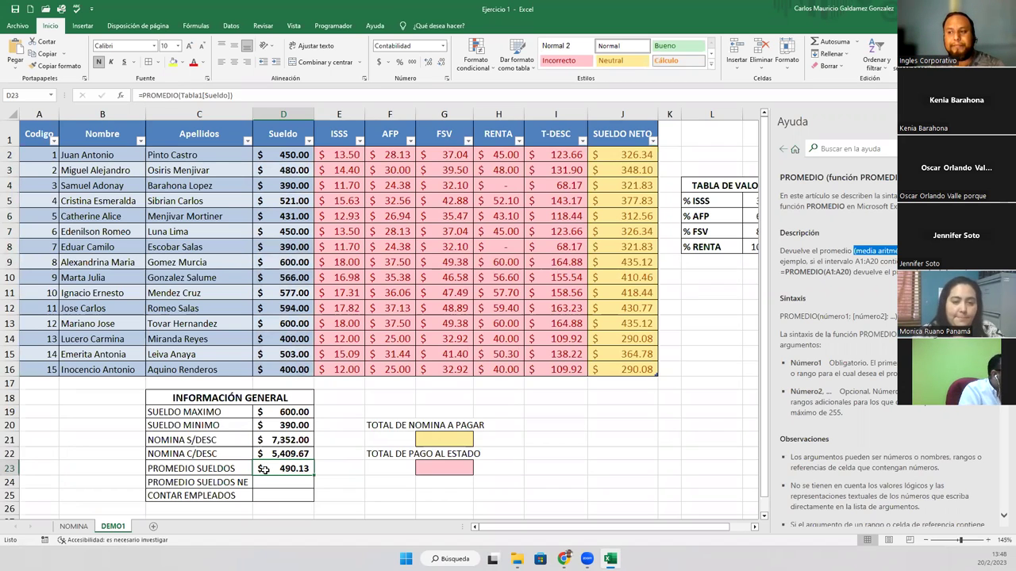
pyautogui.click(267, 483)
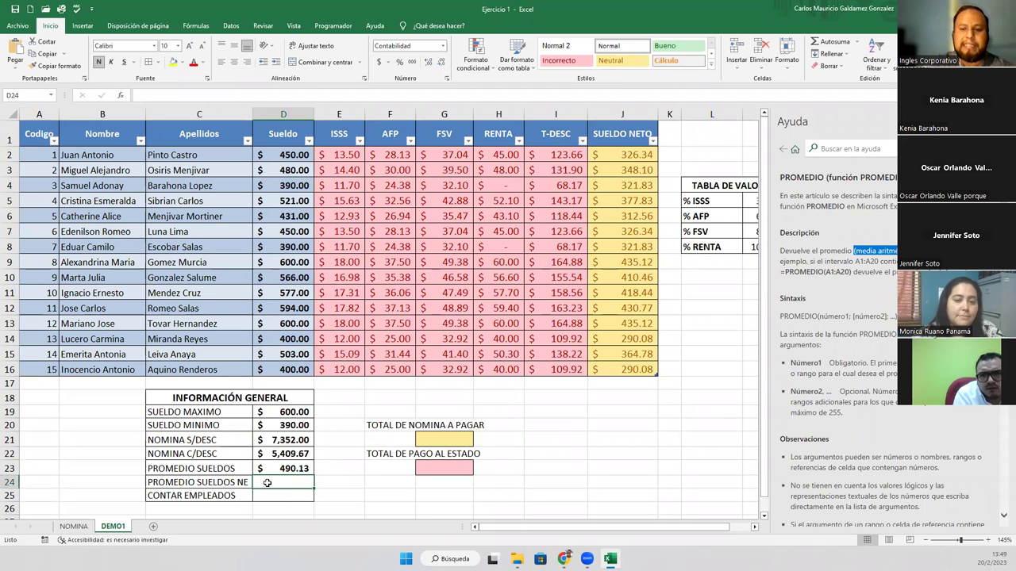
pyautogui.write('=PROME')
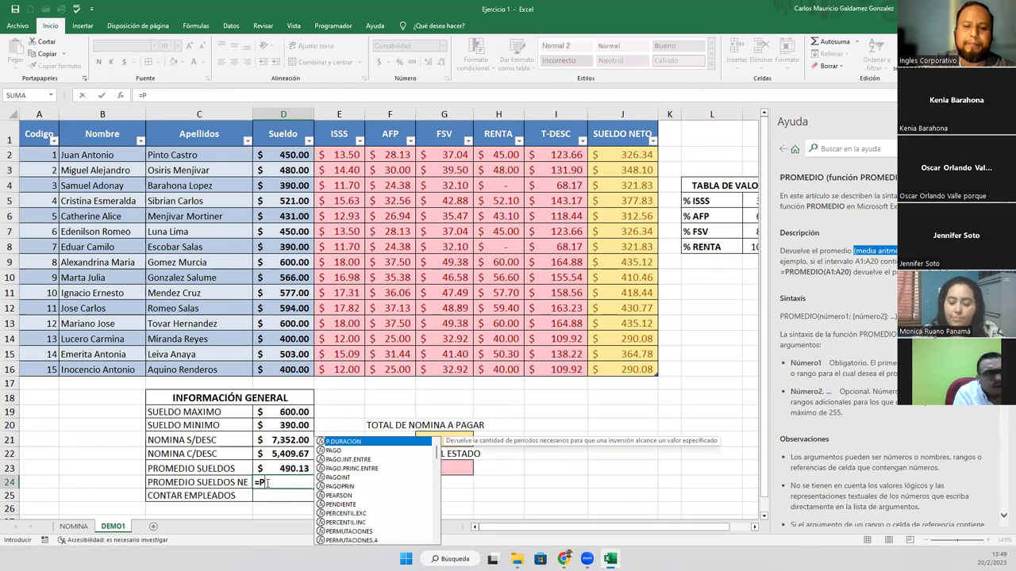
pyautogui.press('Tab')
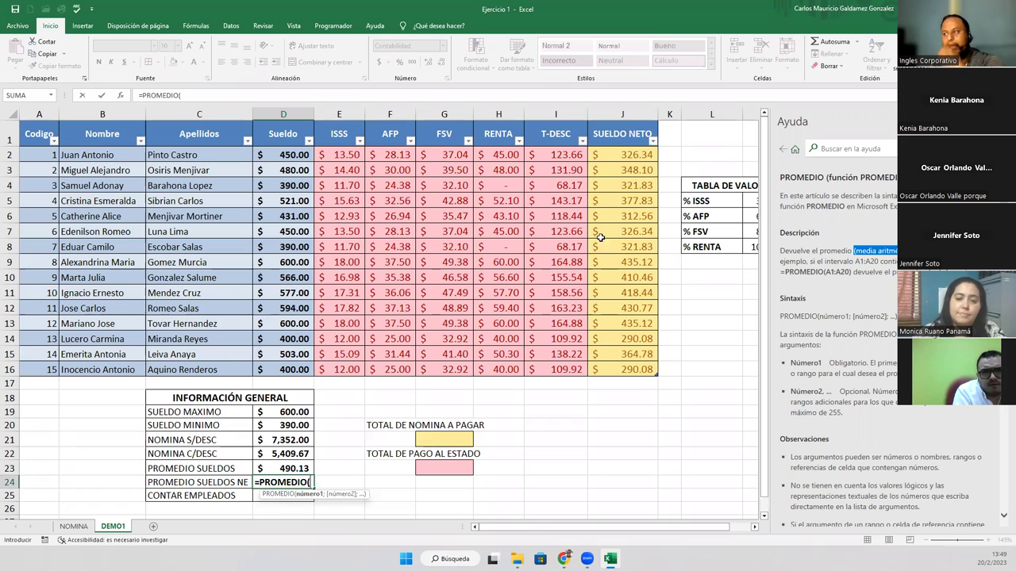
pyautogui.moveTo(634, 155); pyautogui.dragTo(633, 365)
pyautogui.write(')')
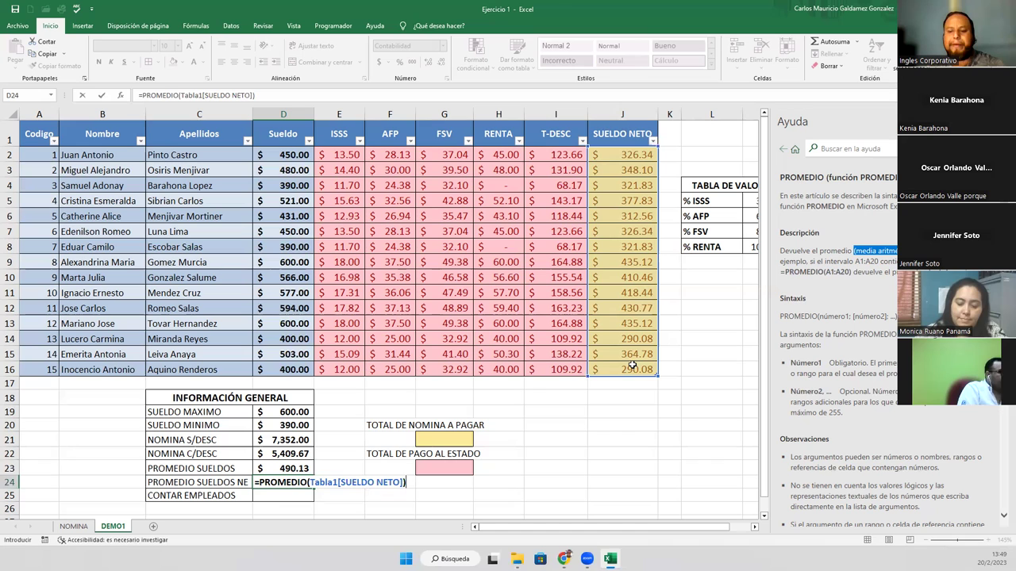
pyautogui.press('Return')
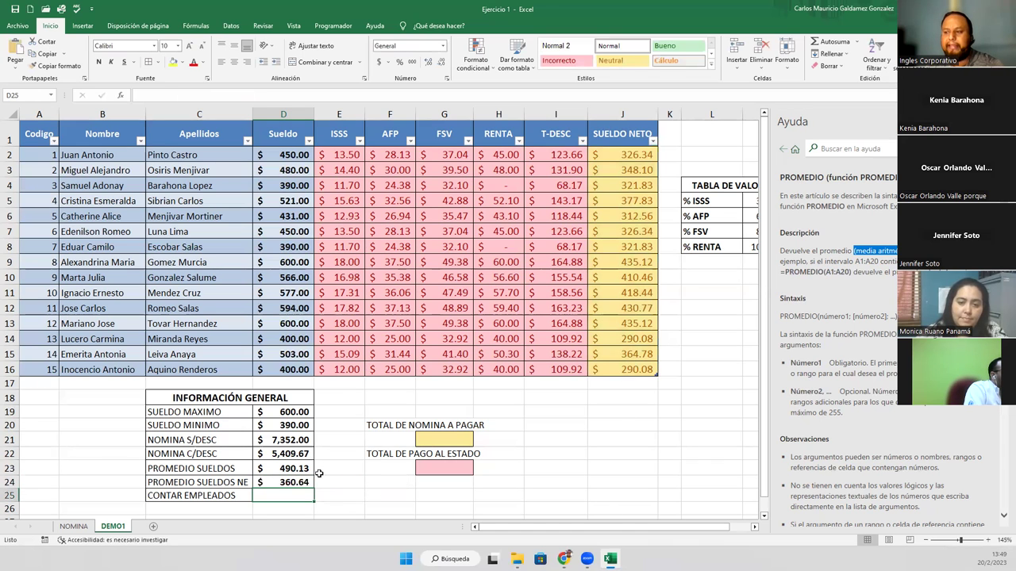
pyautogui.click(280, 482)
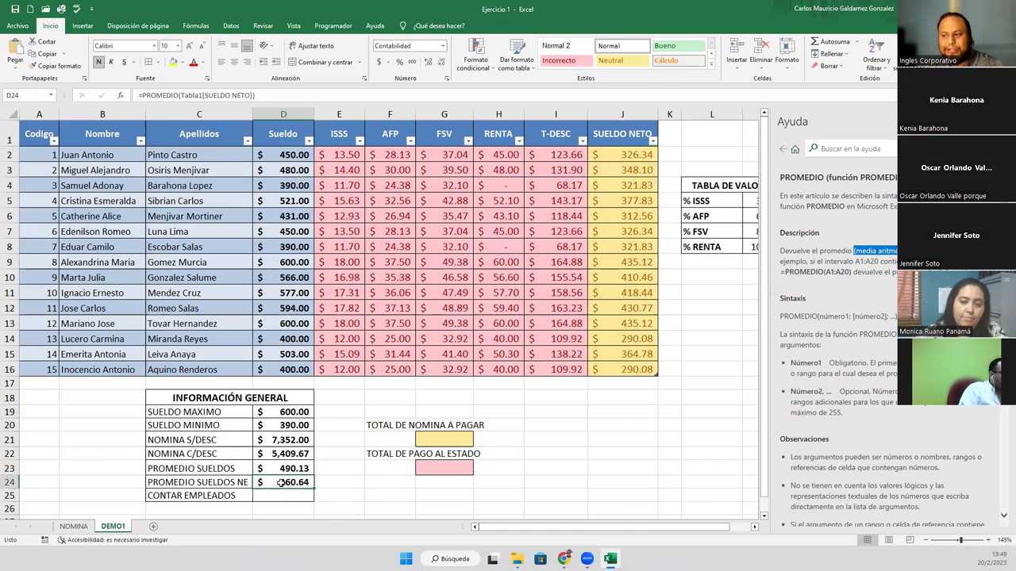
pyautogui.moveTo(617, 157); pyautogui.dragTo(611, 374)
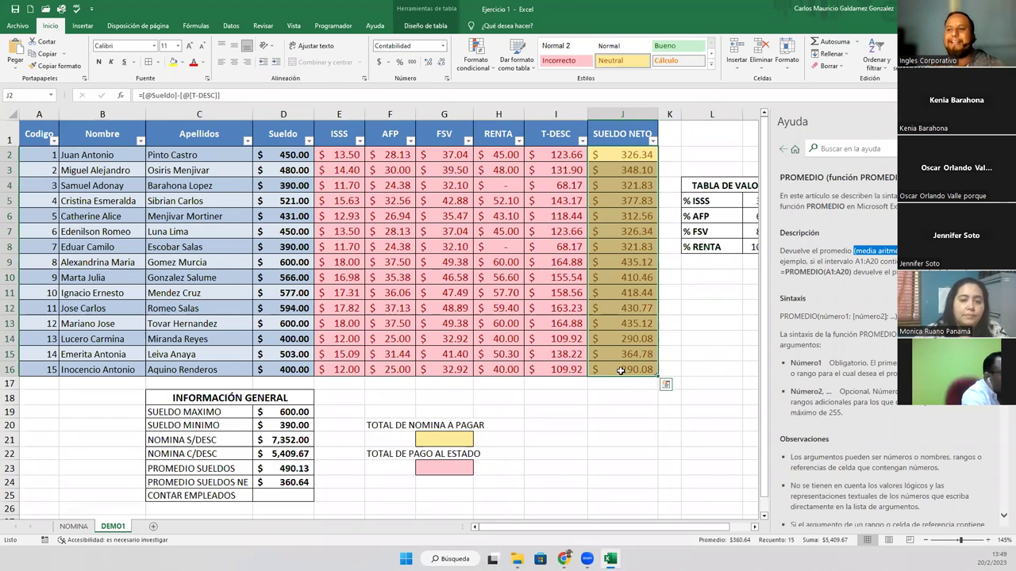
pyautogui.click(632, 308)
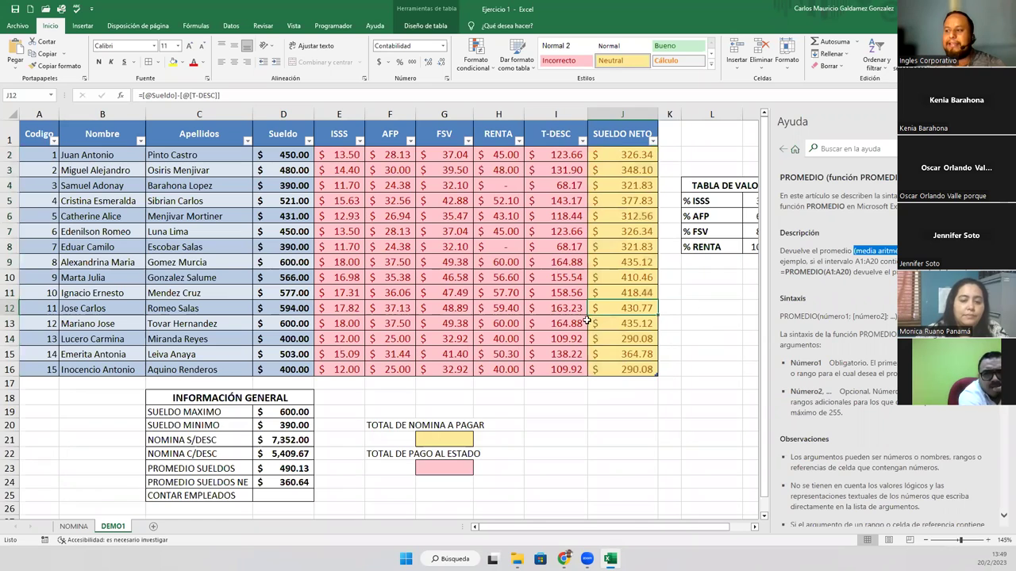
pyautogui.click(262, 483)
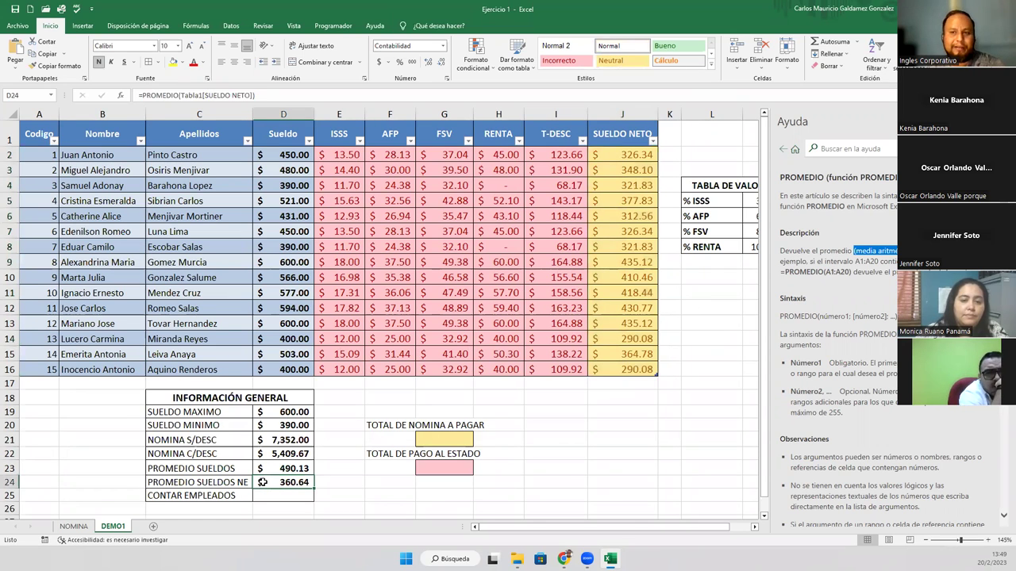
pyautogui.moveTo(630, 160); pyautogui.dragTo(609, 370)
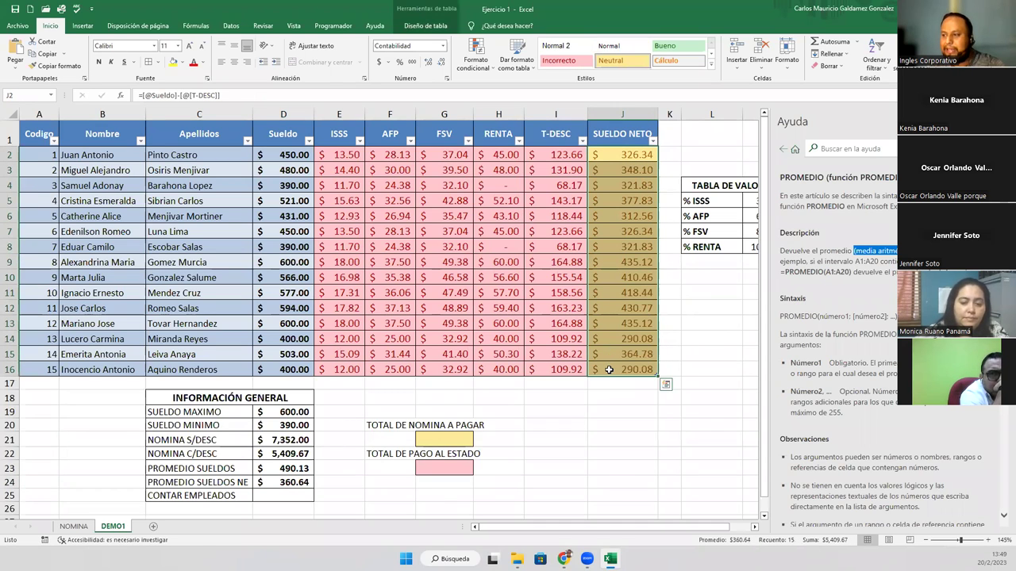
pyautogui.click(289, 485)
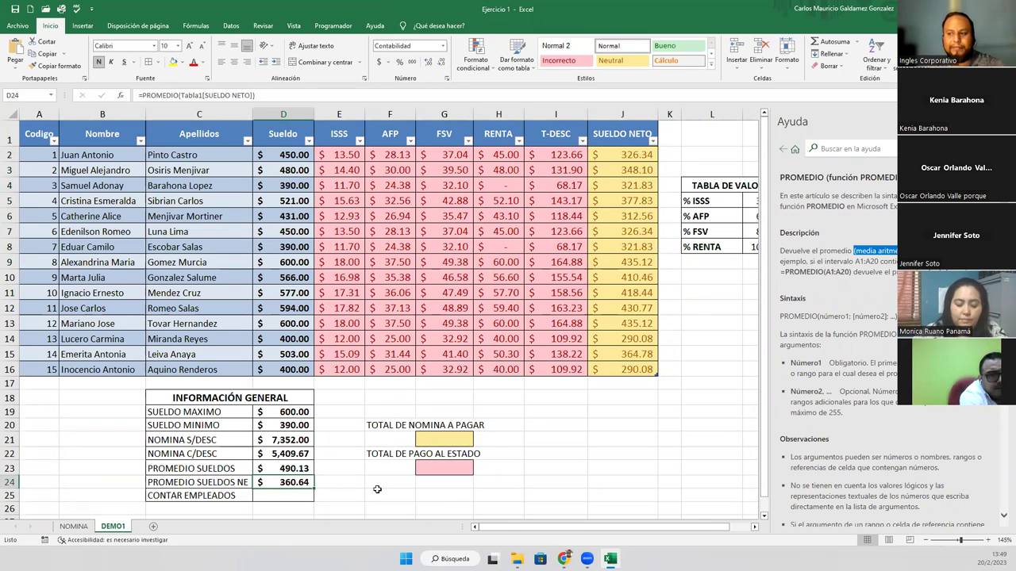
pyautogui.click(285, 494)
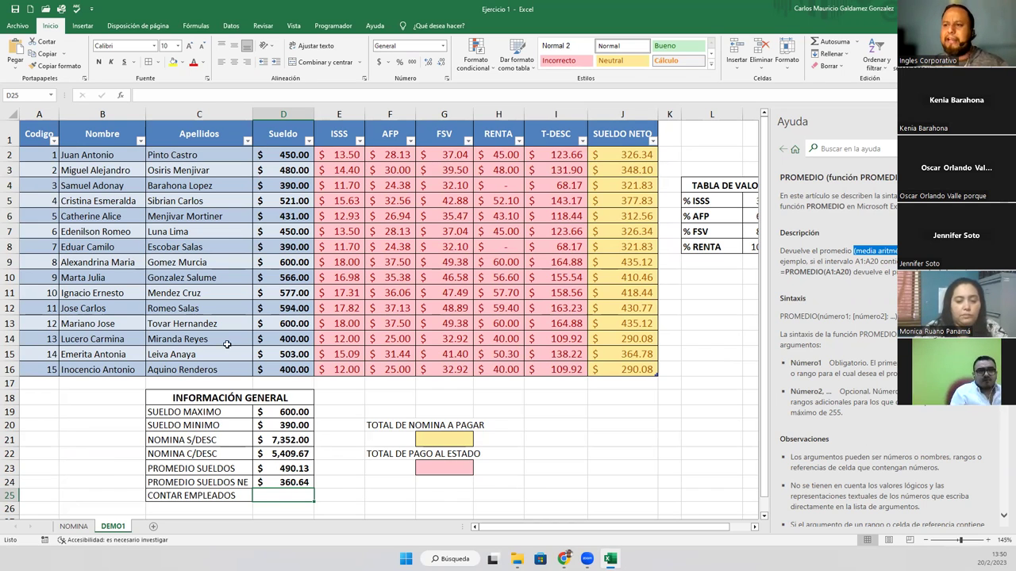
# Enter =CONTAR(Tabla1[Sueldo]) in D25, checking the CONTAR help, so it counts 15 employees
pyautogui.moveTo(38, 156); pyautogui.dragTo(48, 370)
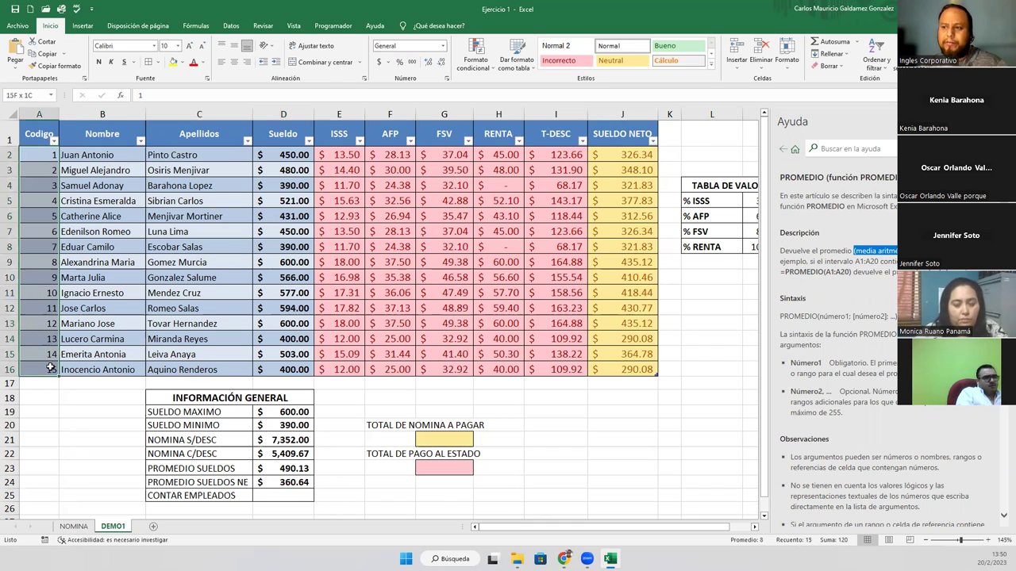
pyautogui.moveTo(282, 156); pyautogui.dragTo(294, 370)
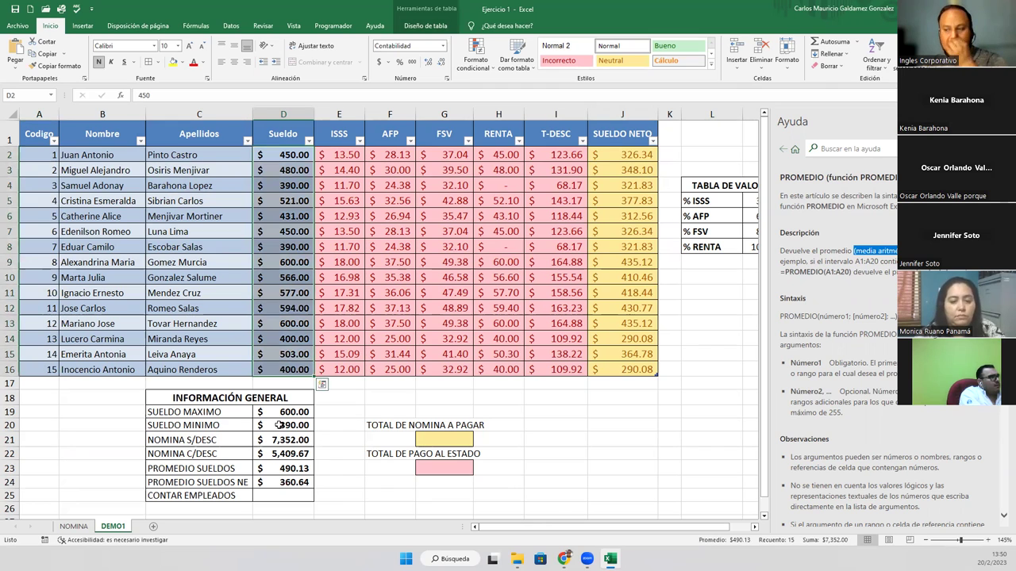
pyautogui.click(262, 496)
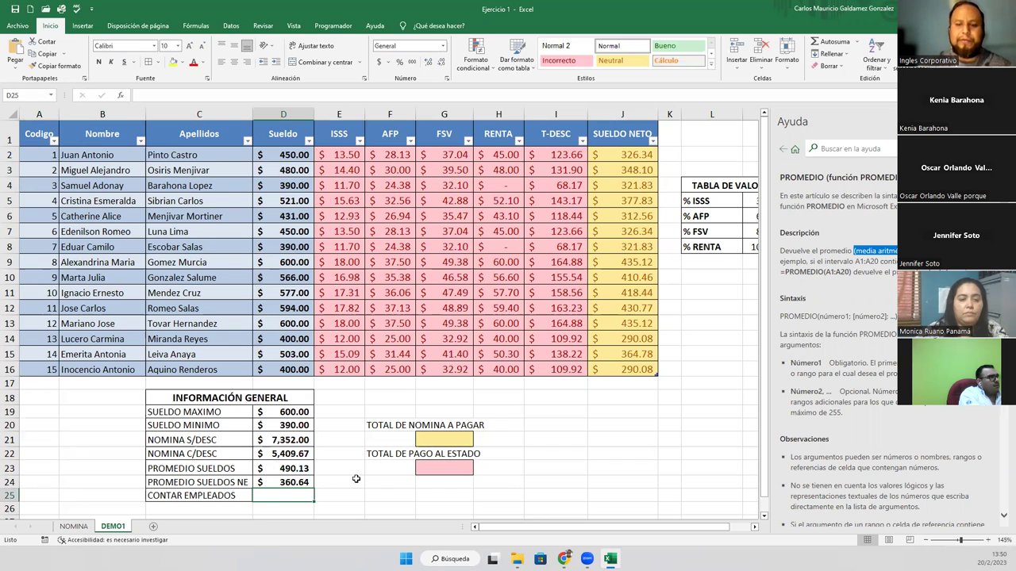
pyautogui.write('=CONTAR(')
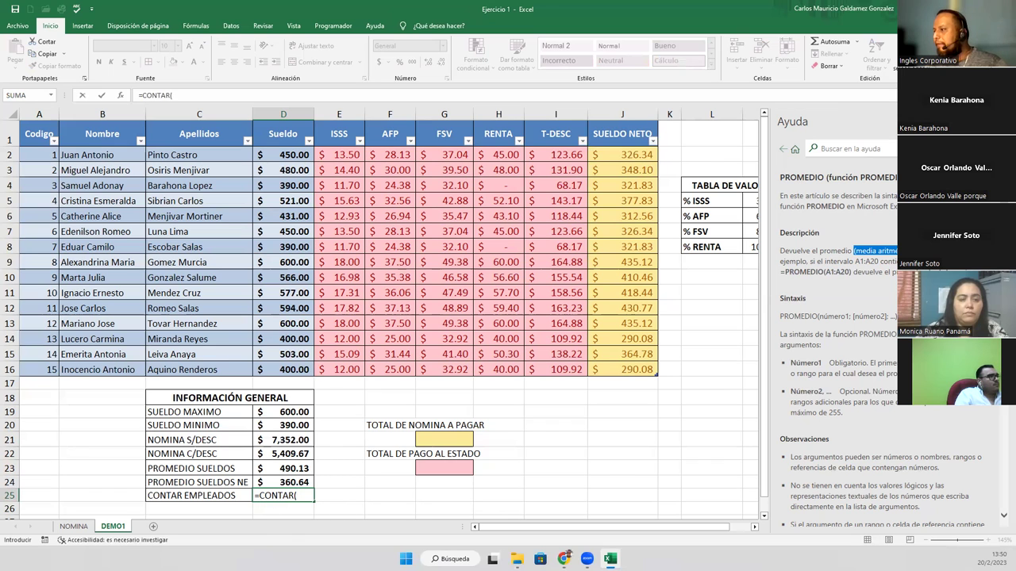
pyautogui.press('F1')
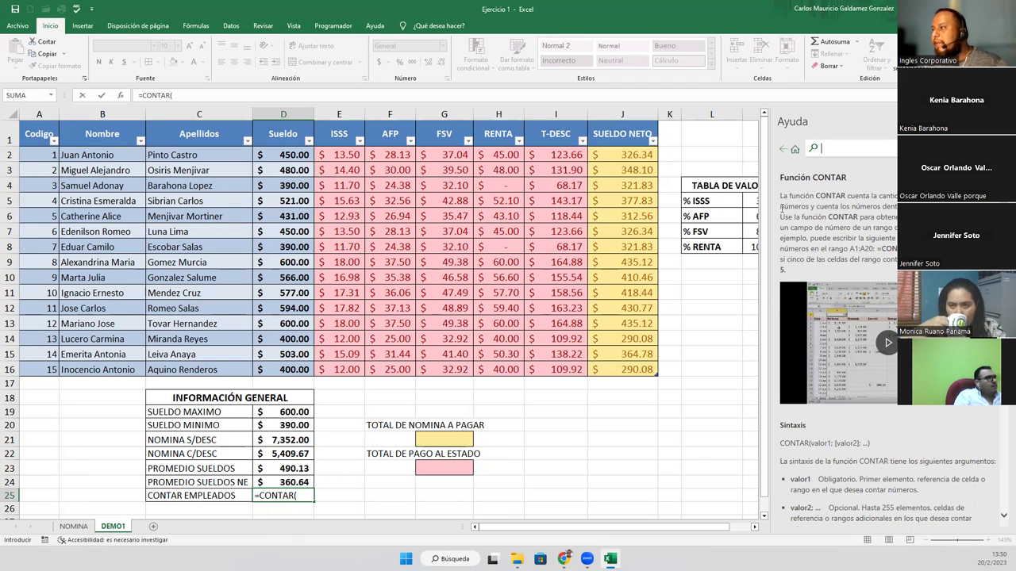
pyautogui.moveTo(781, 207); pyautogui.dragTo(810, 206)
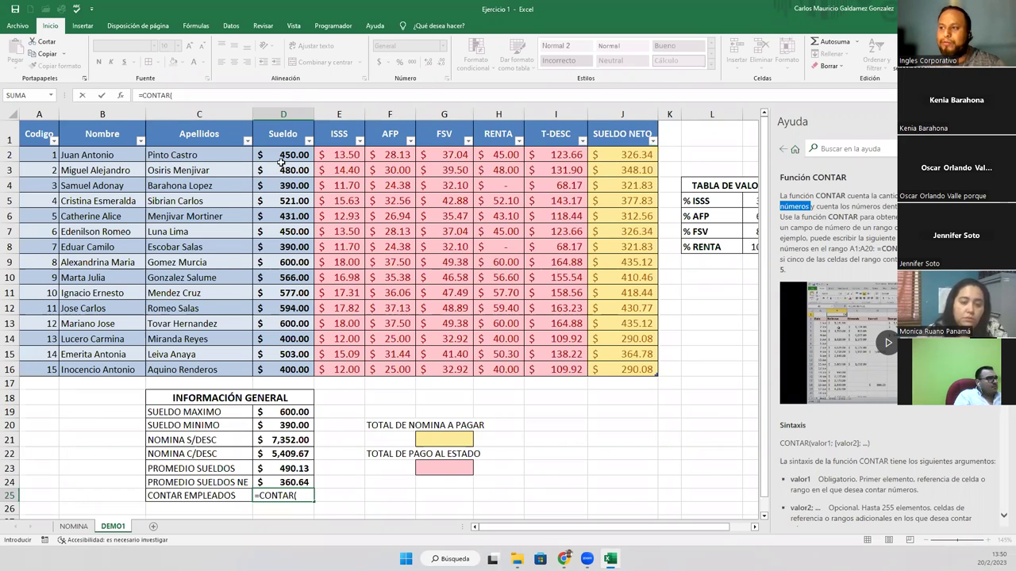
pyautogui.moveTo(277, 152); pyautogui.dragTo(270, 370)
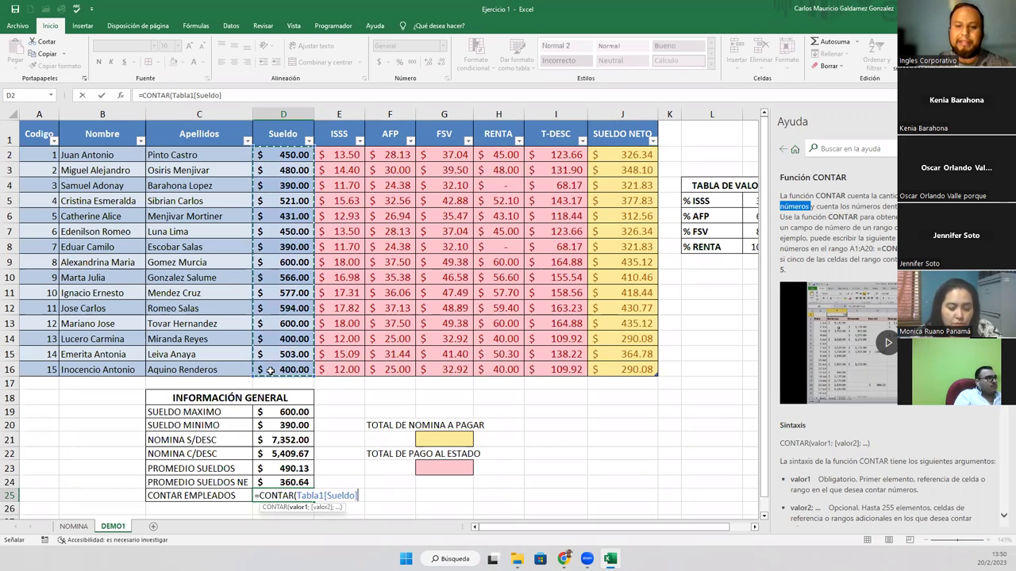
pyautogui.write(')')
pyautogui.hotkey('ctrl', 'Return')
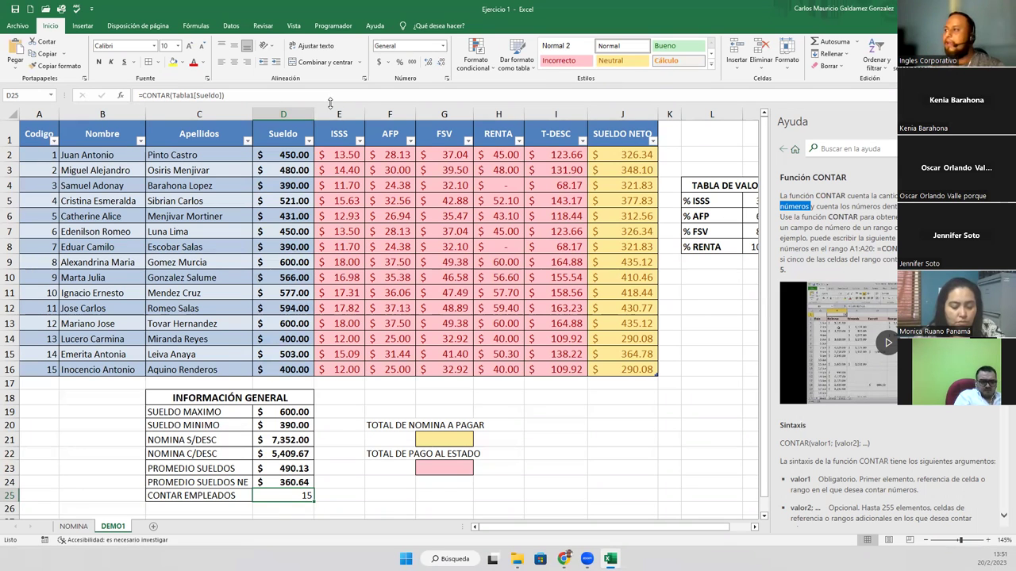
pyautogui.click(222, 280)
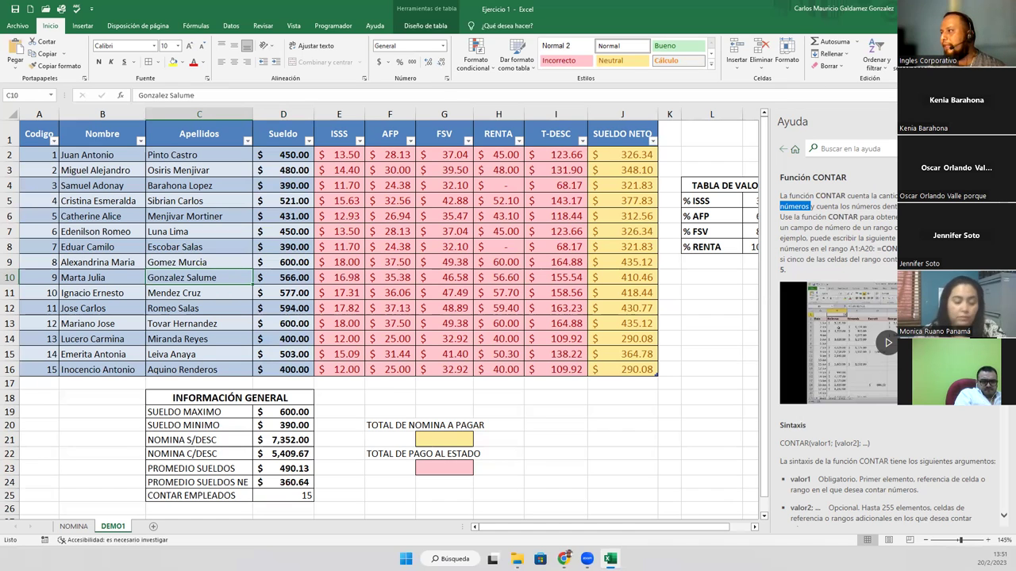
# In a new data-form record, enter Codigo 16 and the employee's first name and surnames
pyautogui.click(397, 104)
pyautogui.write('16')
pyautogui.click(343, 101)
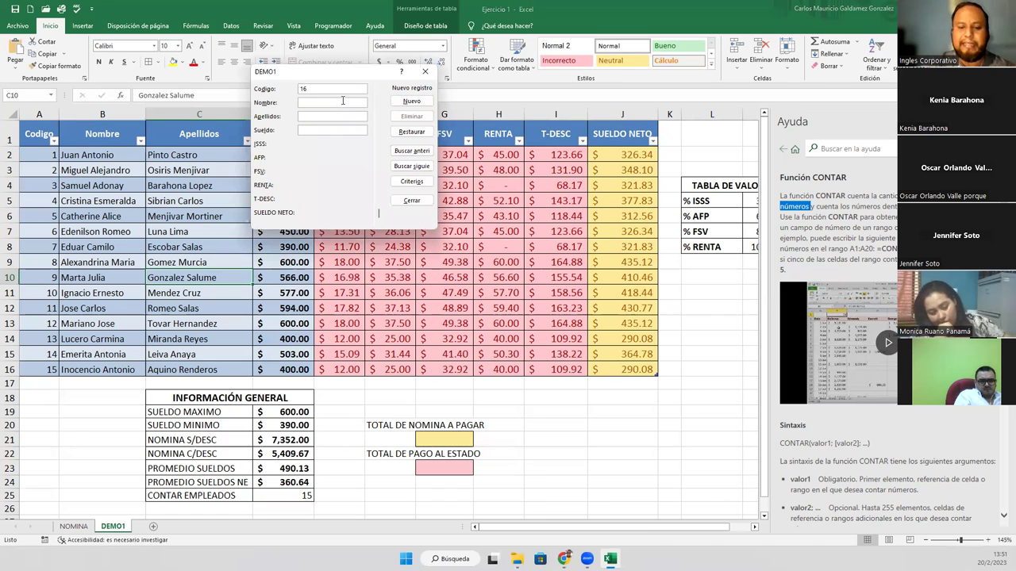
pyautogui.write('Luis W')
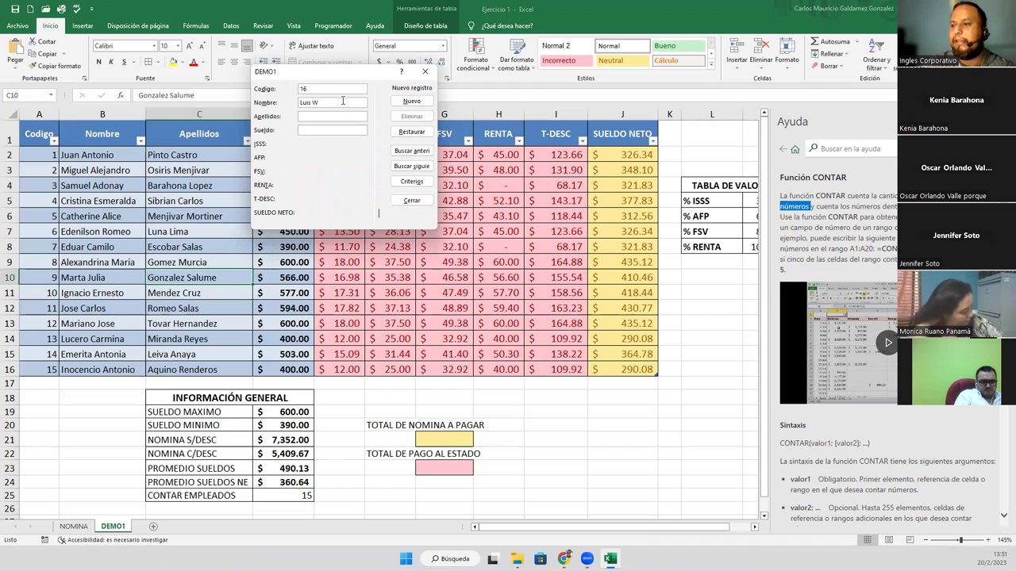
pyautogui.press('BackSpace')
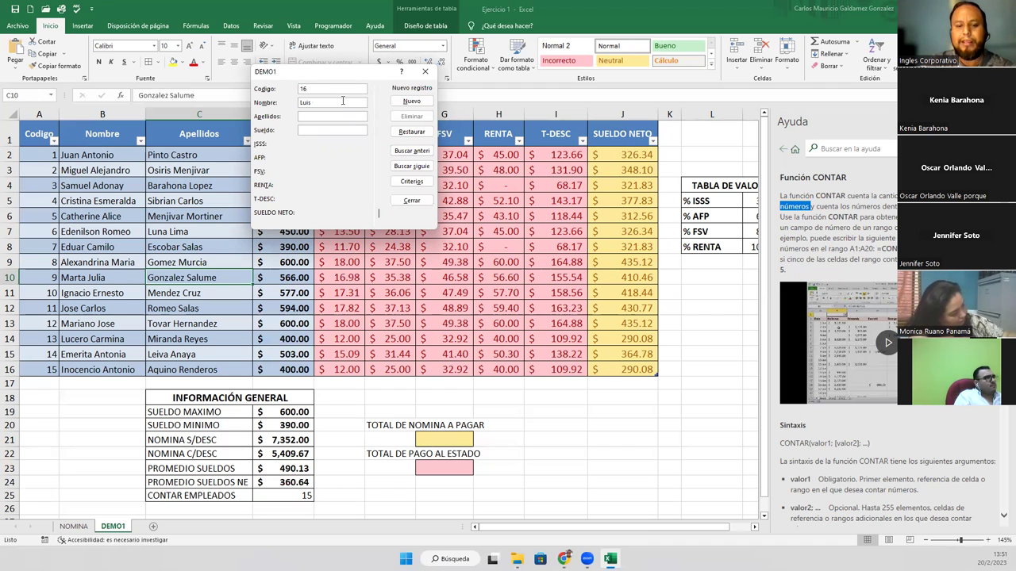
pyautogui.write('Wernesto')
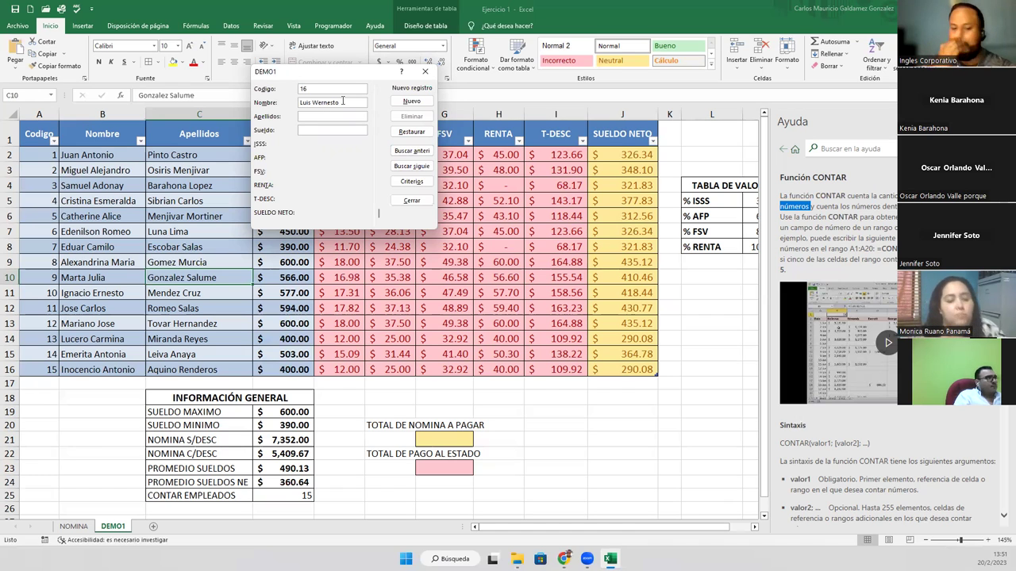
pyautogui.press('Tab')
pyautogui.write('Campos Melendez')
# Give the new employee a Sueldo of 800 and save the record to the table
pyautogui.press('Tab')
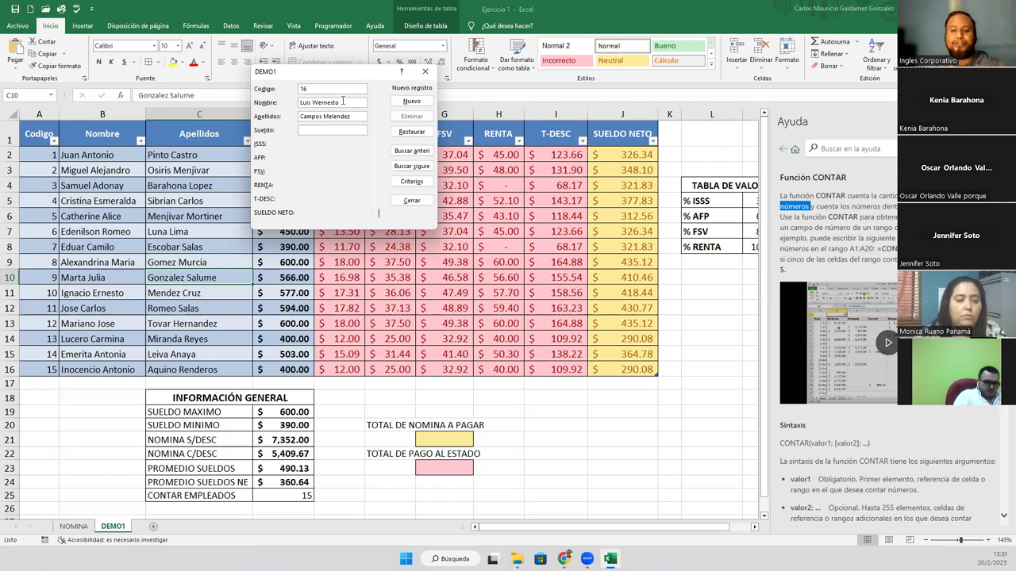
pyautogui.write('800')
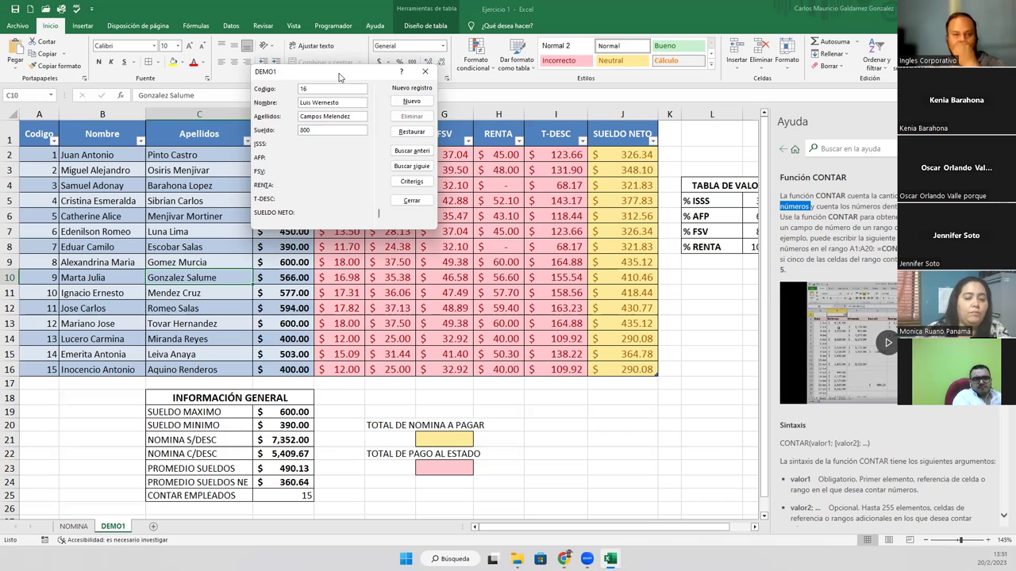
pyautogui.moveTo(339, 76); pyautogui.dragTo(519, 215)
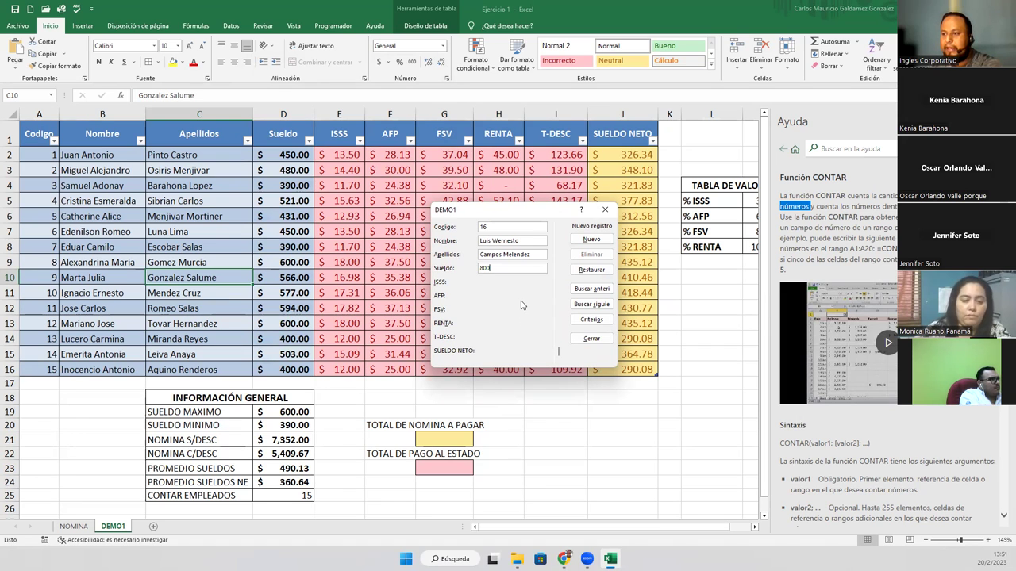
pyautogui.press('Return')
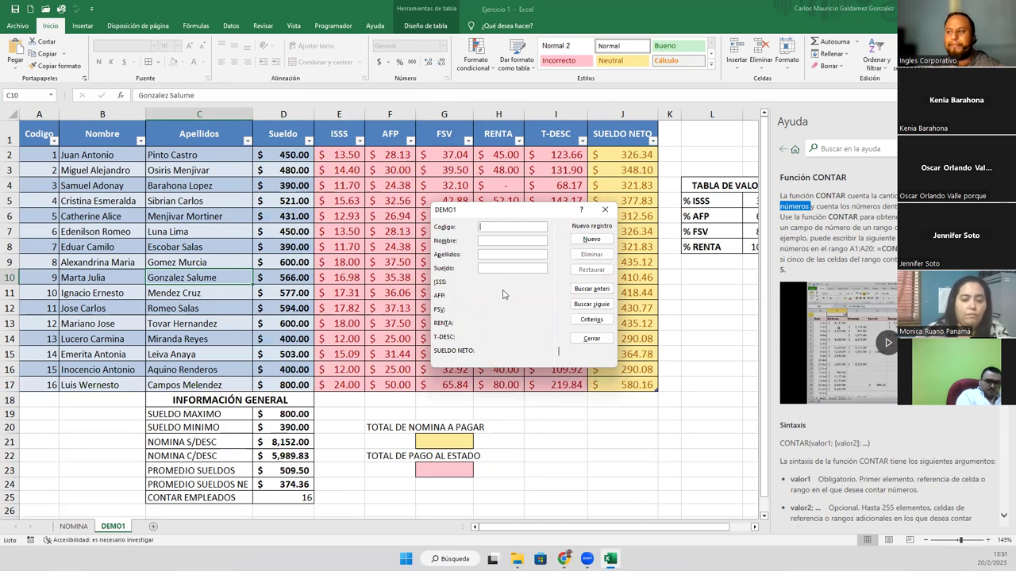
pyautogui.click(604, 211)
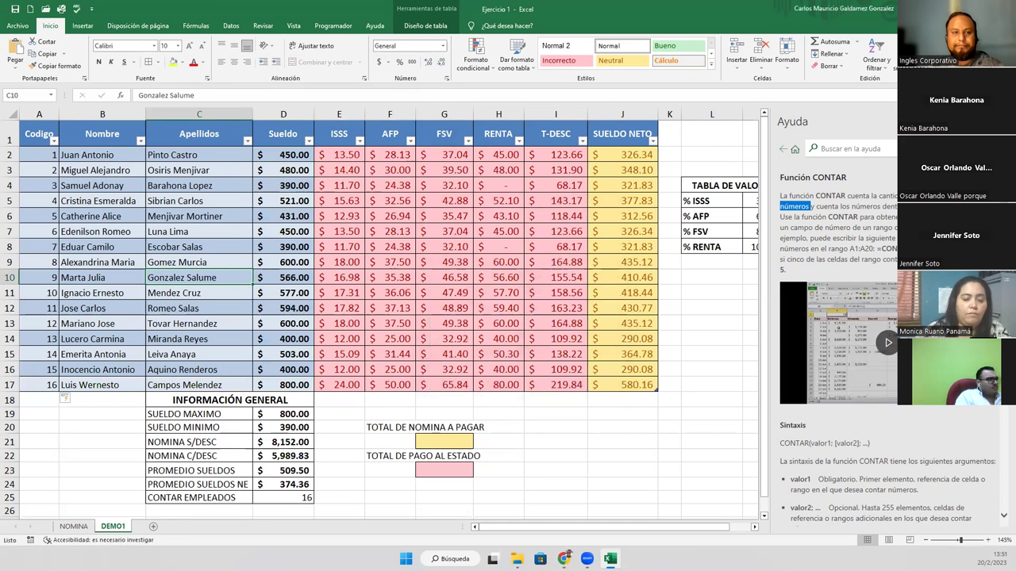
pyautogui.click(44, 384)
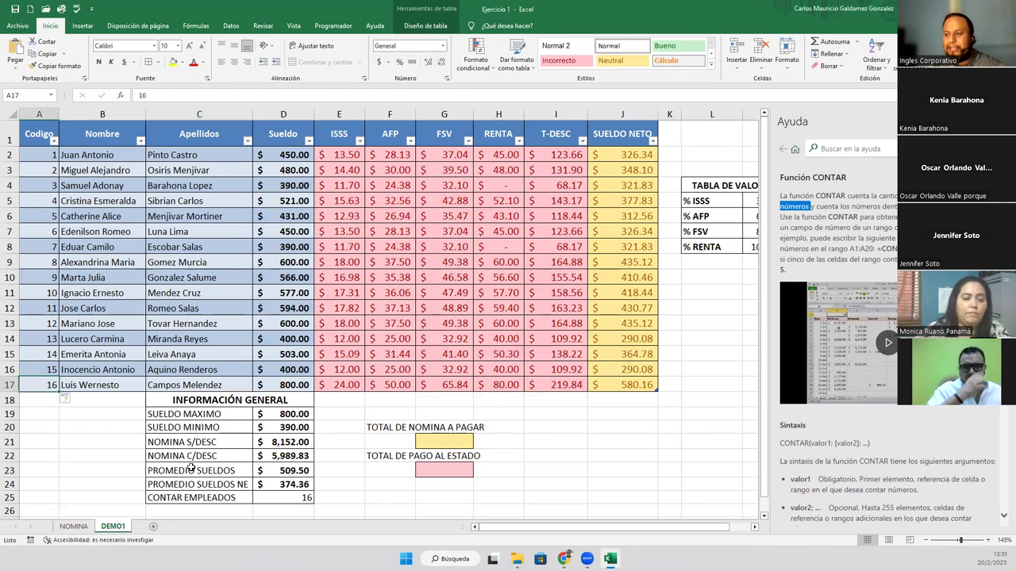
pyautogui.click(285, 497)
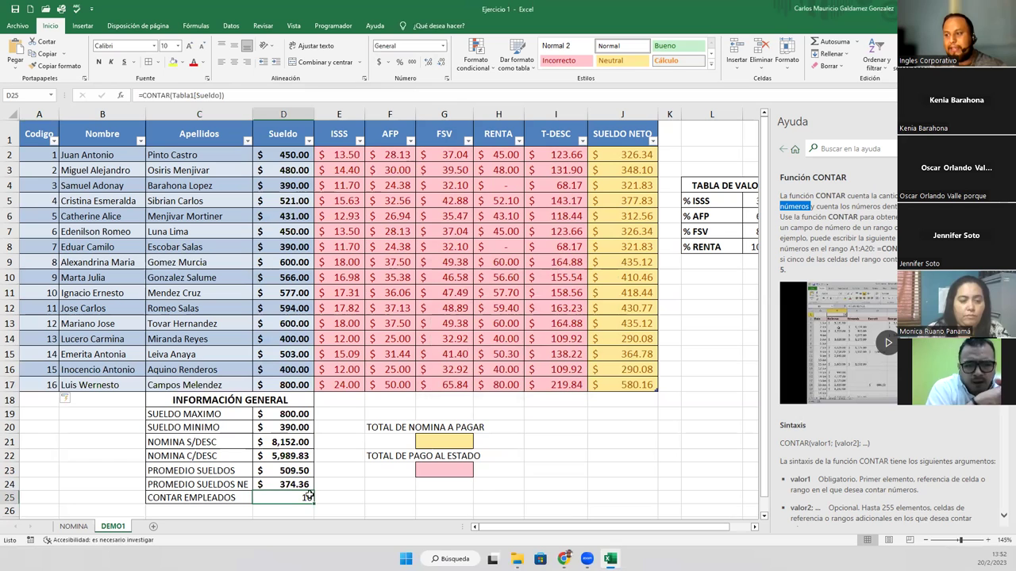
pyautogui.click(276, 474)
pyautogui.moveTo(276, 474); pyautogui.dragTo(277, 485)
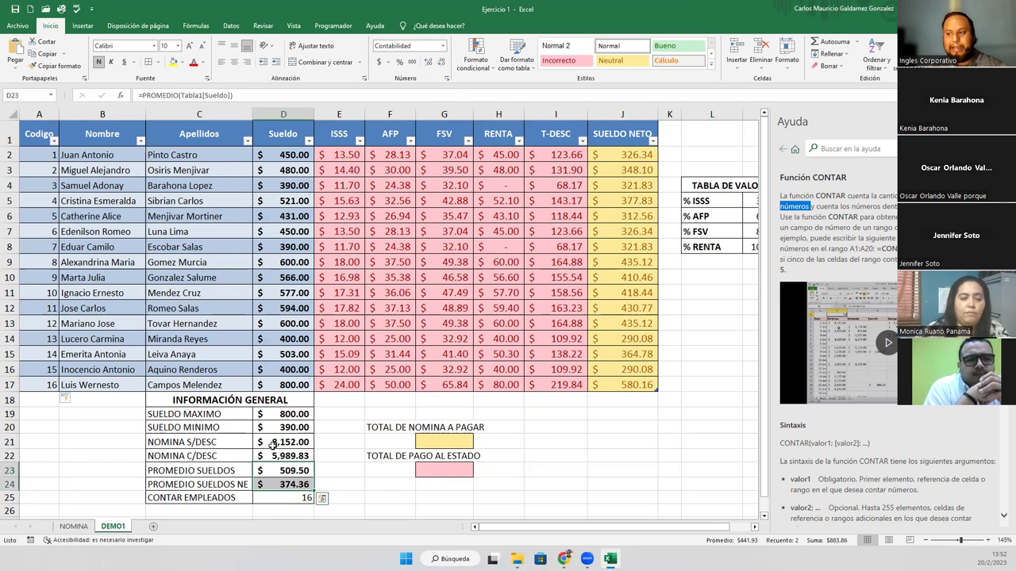
pyautogui.moveTo(273, 443); pyautogui.dragTo(271, 452)
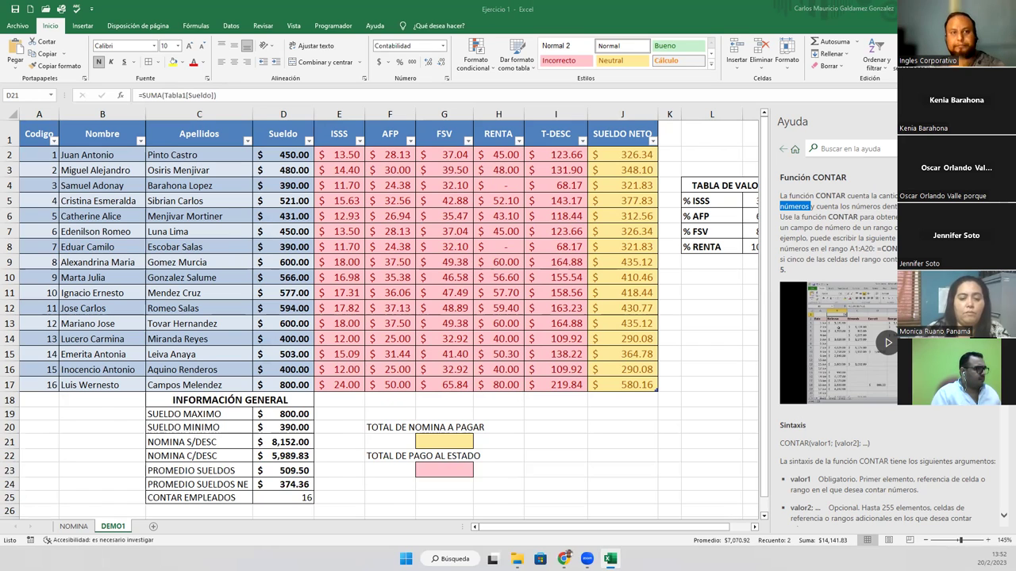
pyautogui.click(299, 495)
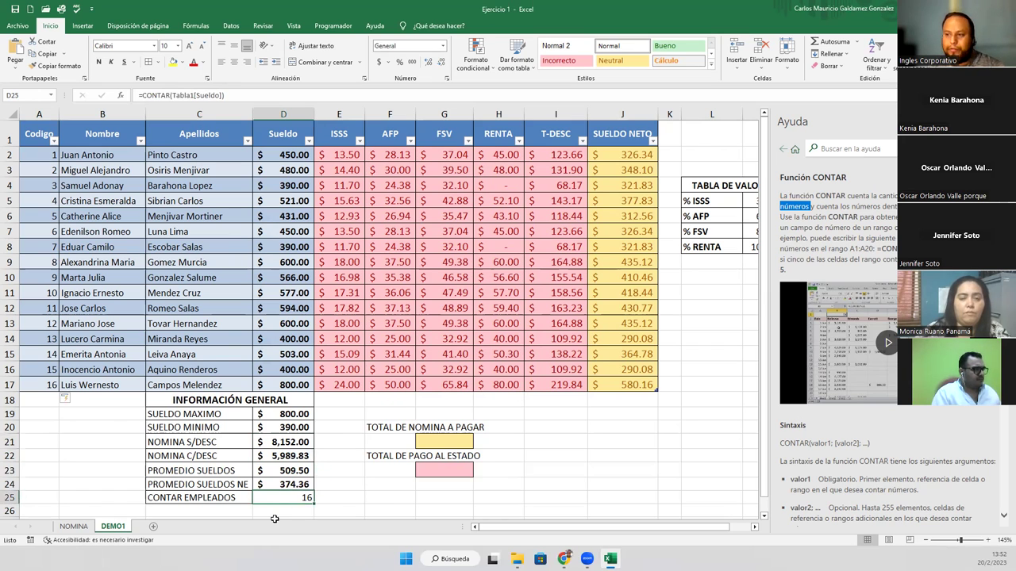
pyautogui.click(82, 385)
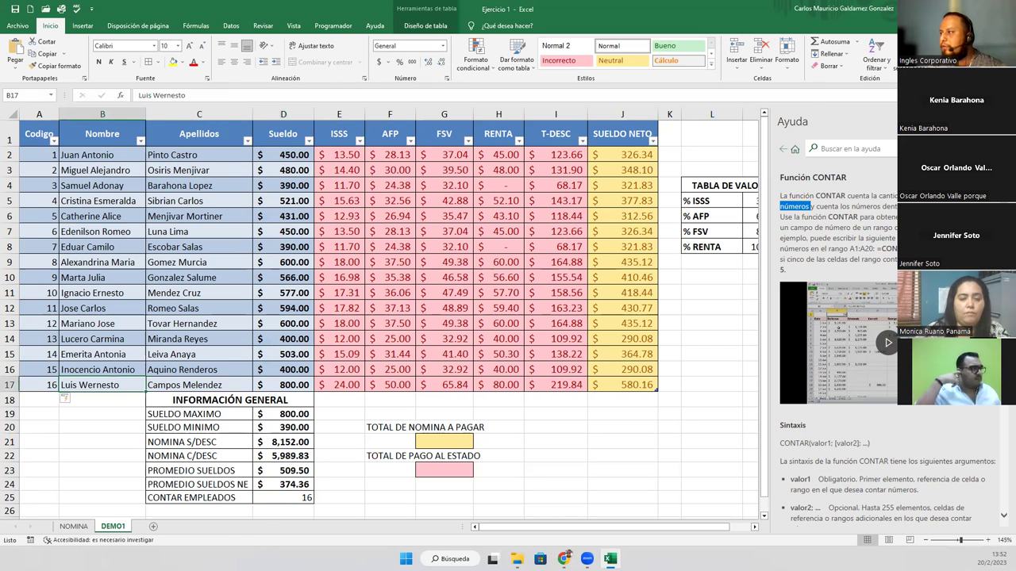
pyautogui.hotkey('alt', 'd')
pyautogui.press('o')
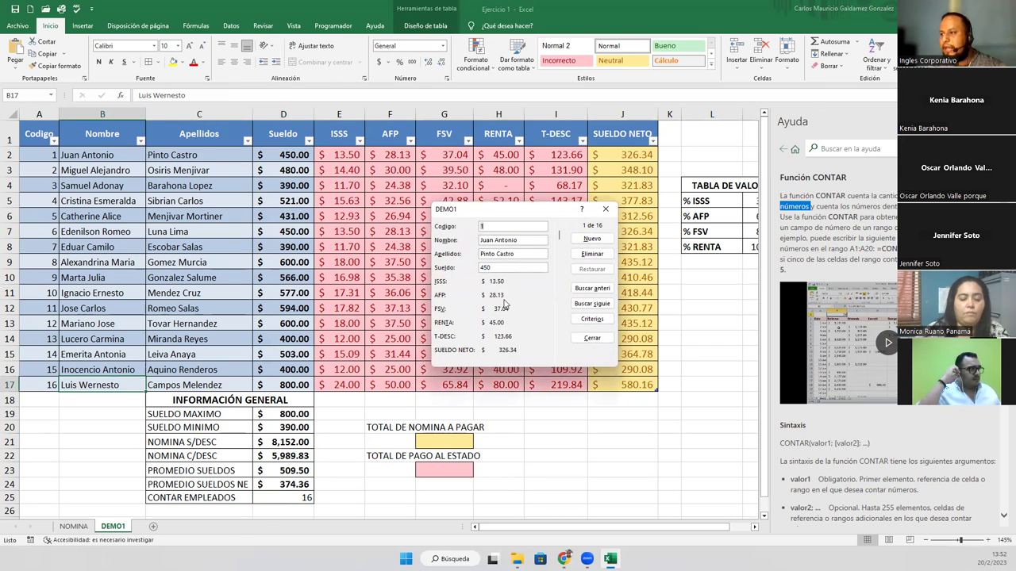
pyautogui.click(589, 304)
pyautogui.click(589, 304)
pyautogui.click(587, 307)
pyautogui.click(587, 307)
pyautogui.click(587, 307)
pyautogui.click(587, 307)
pyautogui.click(587, 305)
pyautogui.click(587, 305)
pyautogui.moveTo(561, 299); pyautogui.dragTo(562, 342)
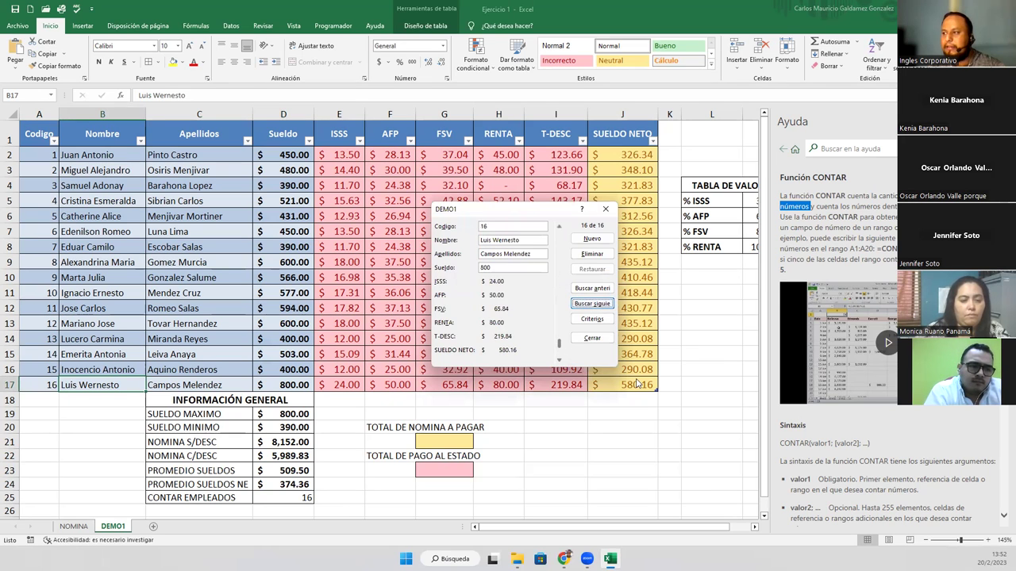
pyautogui.click(591, 253)
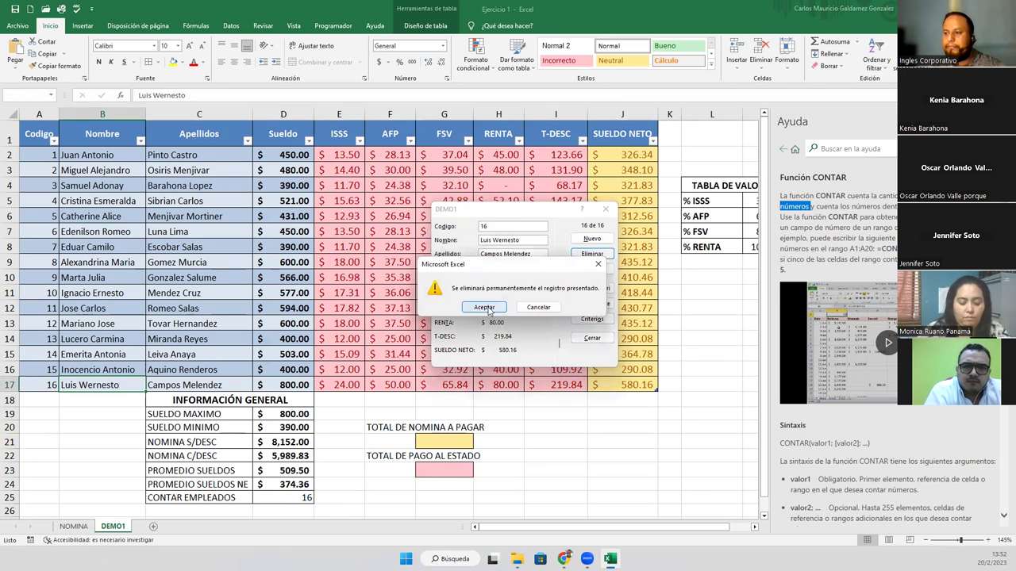
pyautogui.click(490, 305)
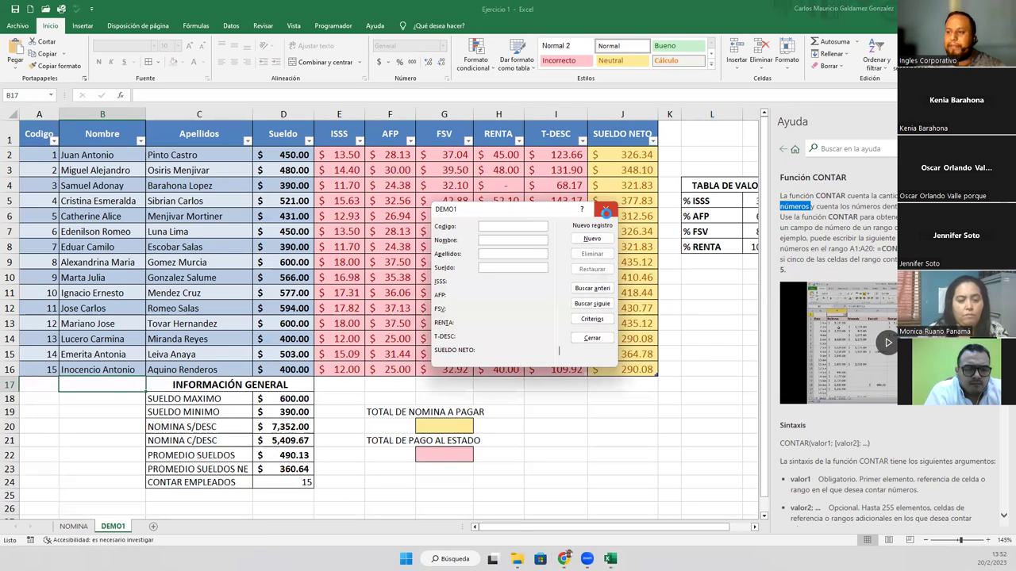
pyautogui.click(606, 209)
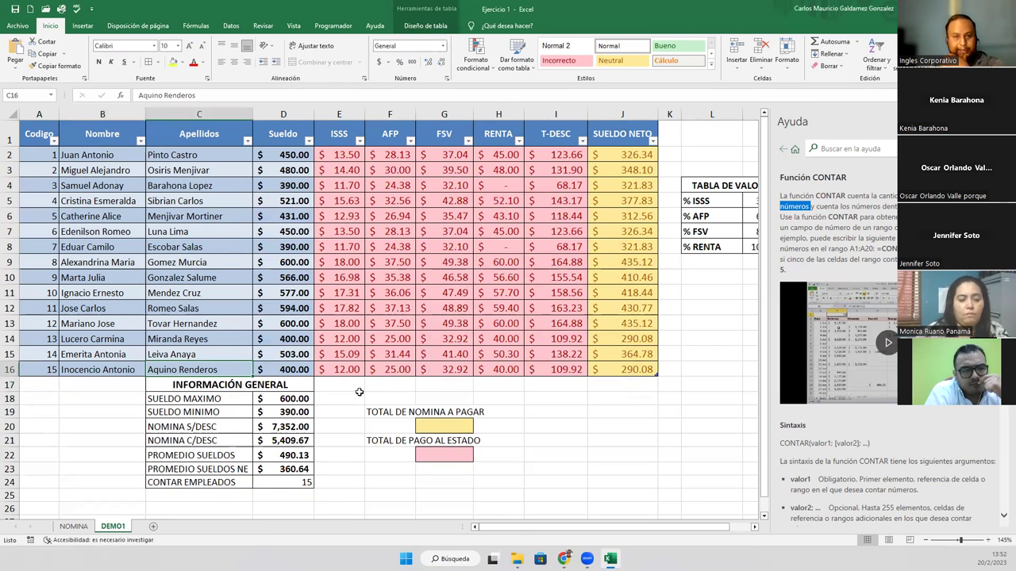
pyautogui.click(10, 384)
# Insert a blank row at row 17, above the INFORMACIÓN GENERAL summary
pyautogui.rightClick(11, 386)
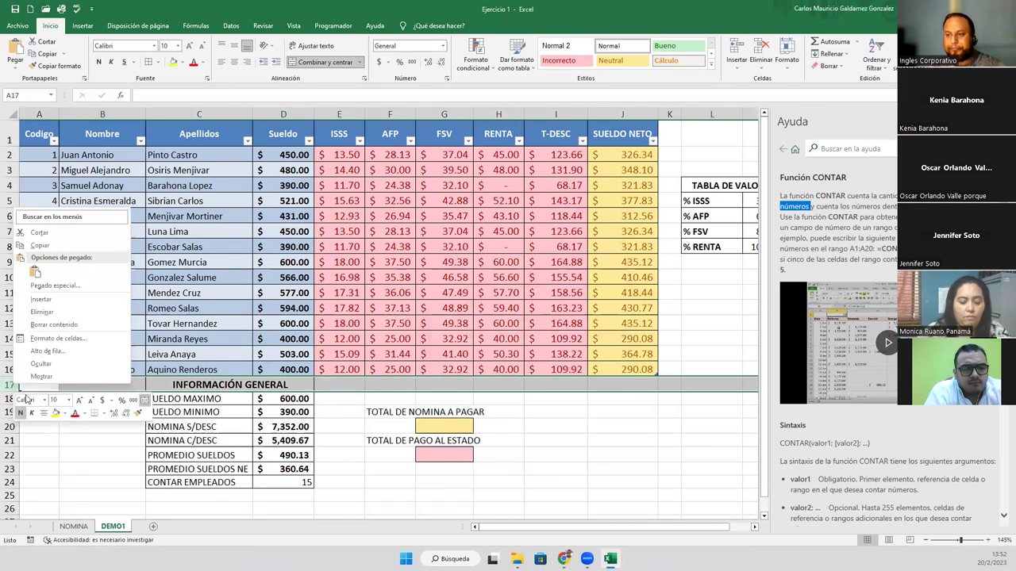
pyautogui.click(41, 300)
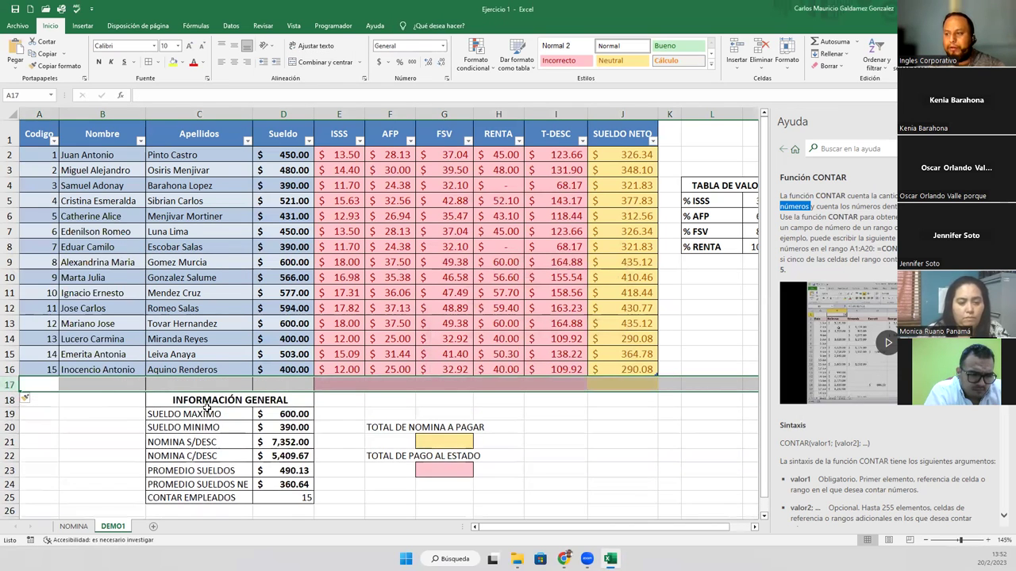
pyautogui.click(205, 412)
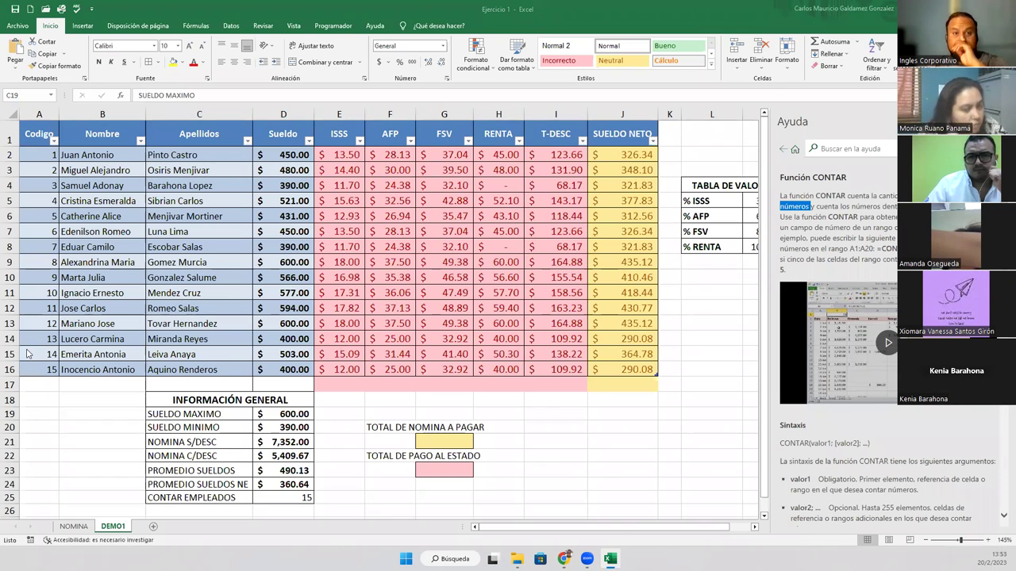
pyautogui.click(428, 442)
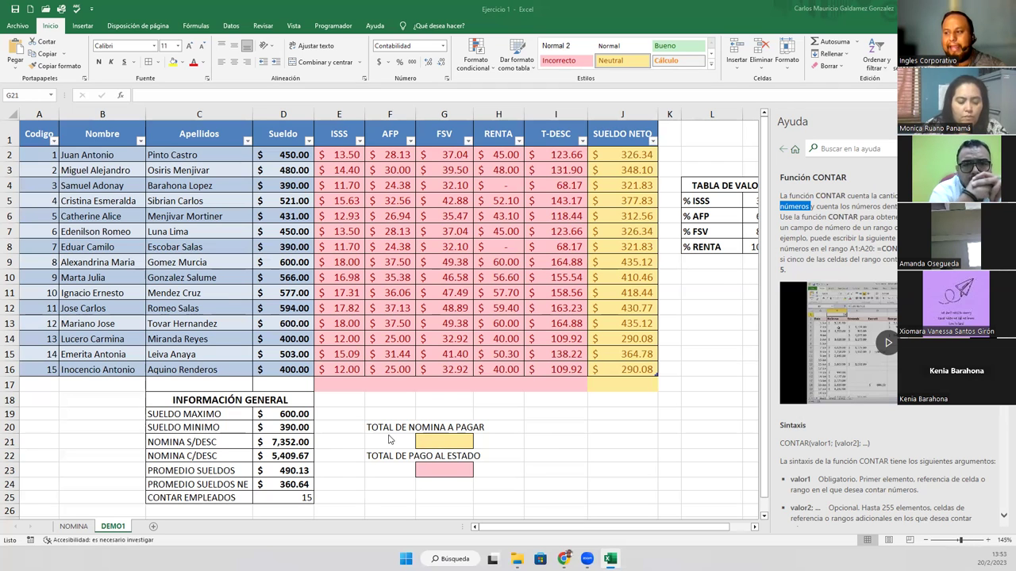
# Review the NOMINA S/DESC formula and the summary block with its two total cells
pyautogui.click(423, 442)
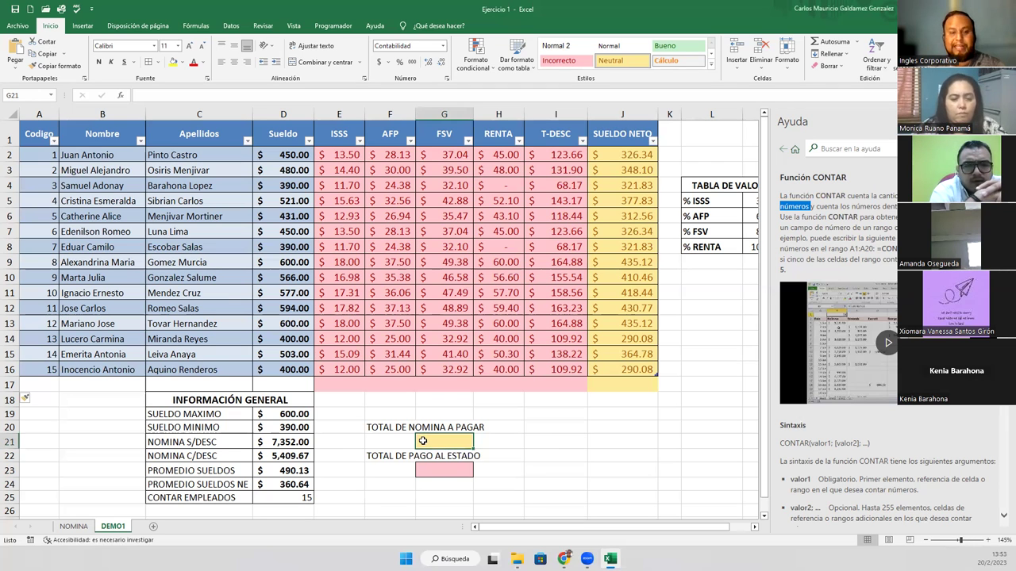
pyautogui.click(281, 445)
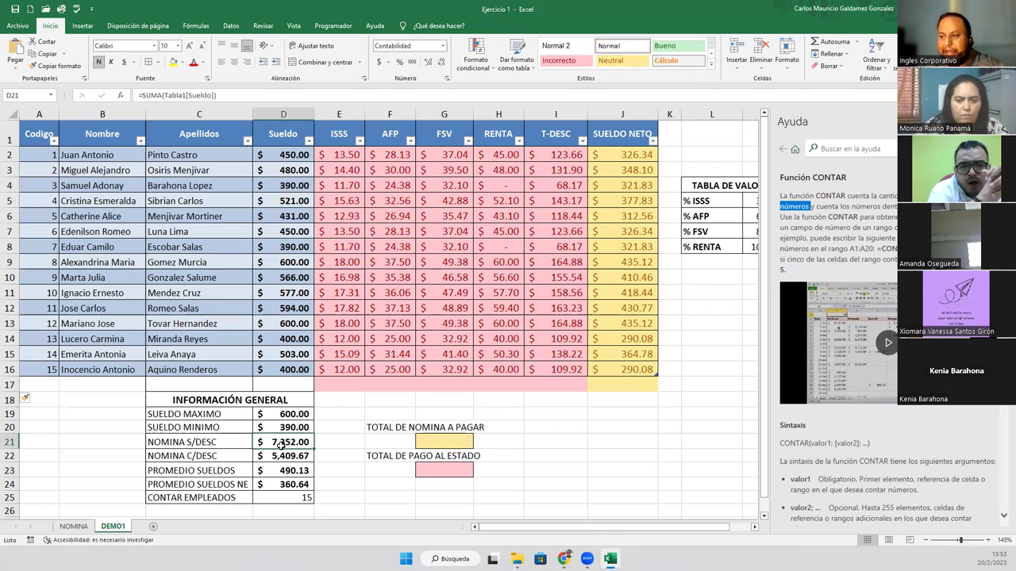
pyautogui.click(437, 443)
pyautogui.moveTo(205, 404); pyautogui.dragTo(279, 498)
pyautogui.moveTo(409, 422); pyautogui.dragTo(424, 472)
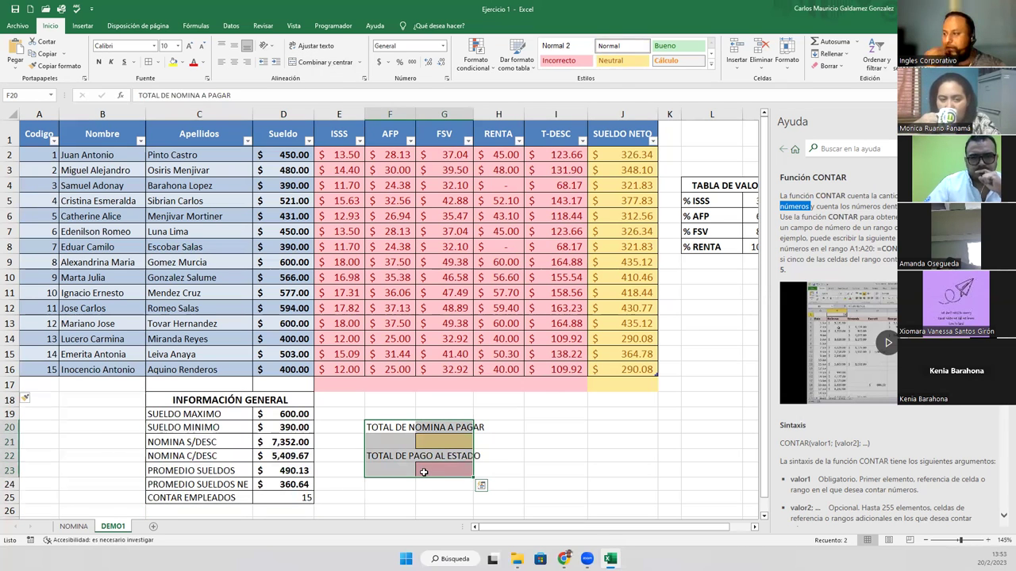
# Enter =SUMA over the SUELDO NETO column J2:J16 in G21, giving $5,409.67
pyautogui.click(429, 441)
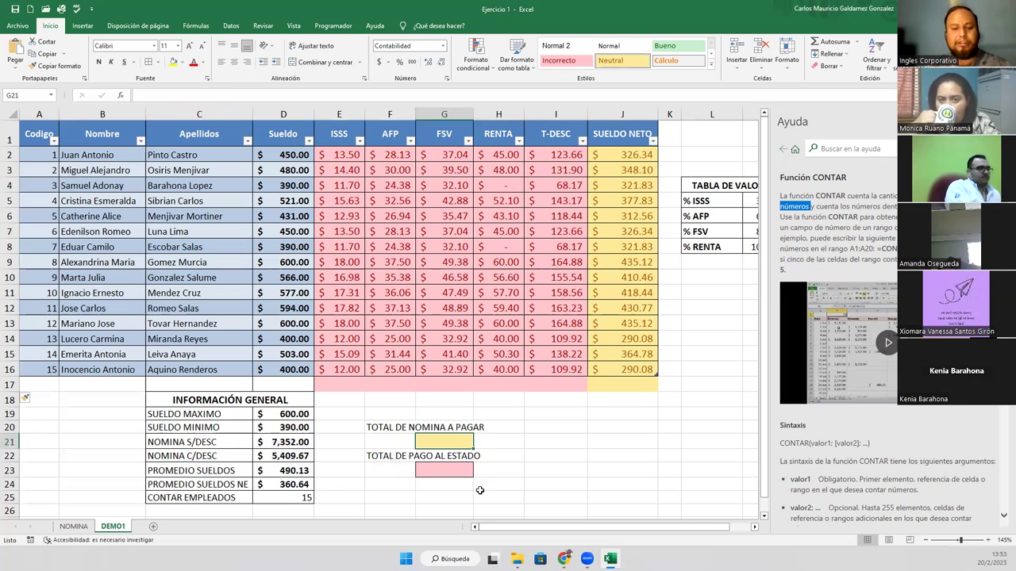
pyautogui.write('=suma')
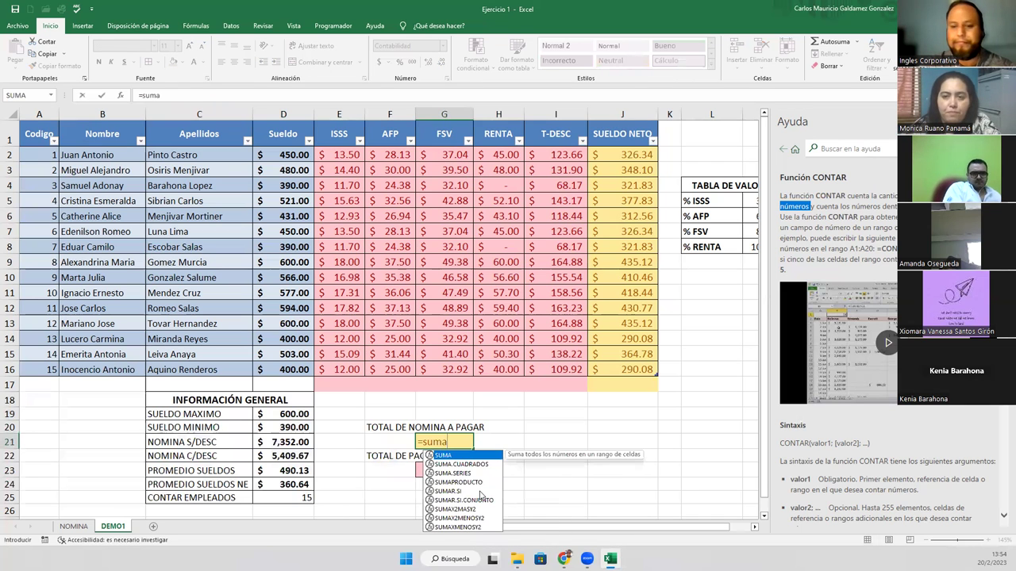
pyautogui.press('Tab')
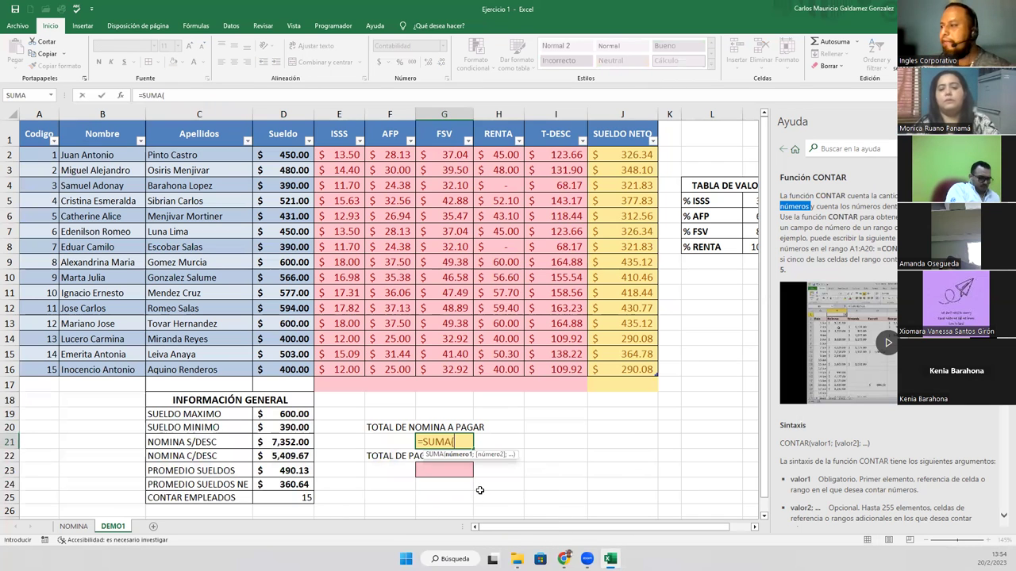
pyautogui.moveTo(611, 155); pyautogui.dragTo(608, 369)
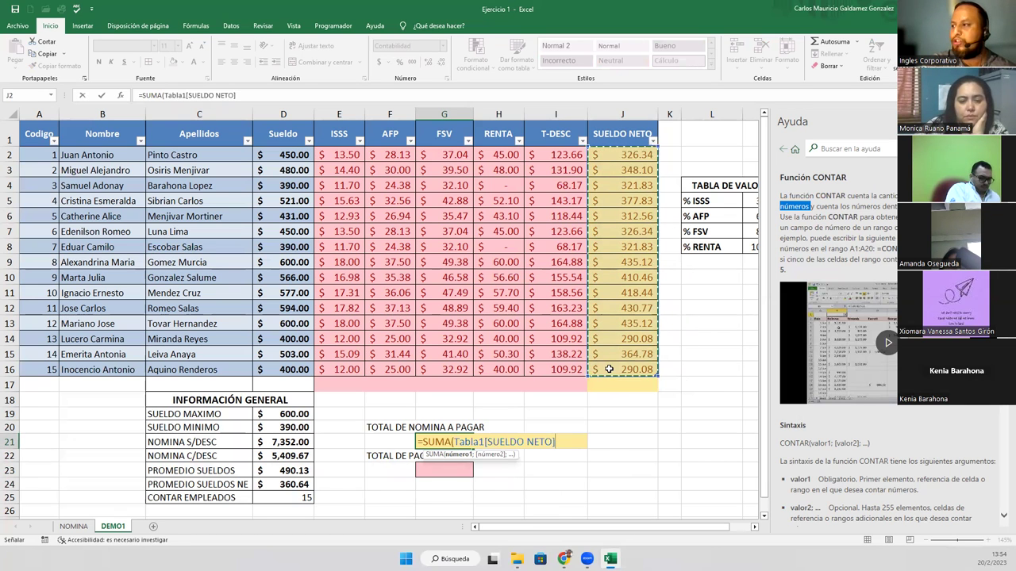
pyautogui.write(')')
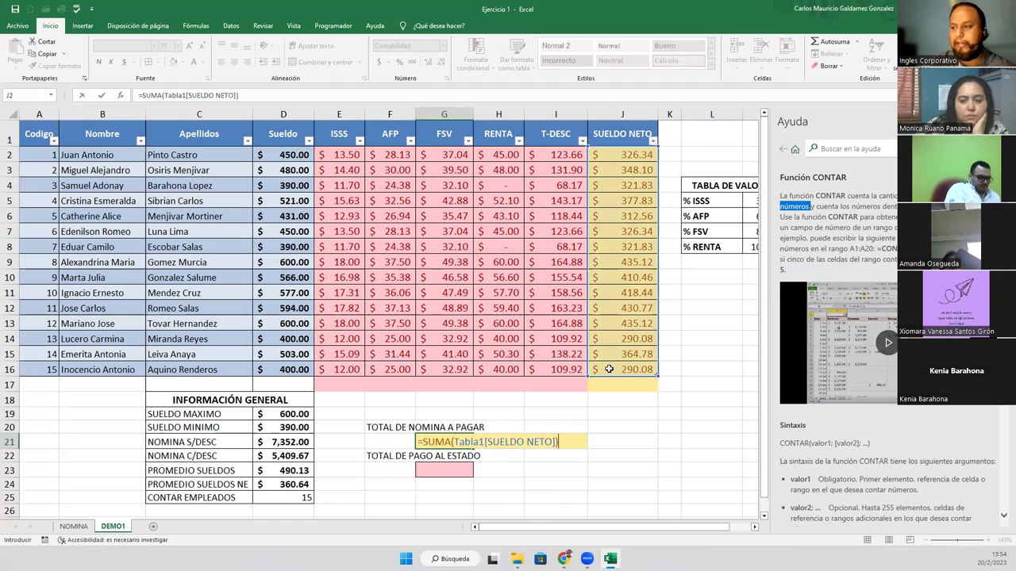
pyautogui.press('Return')
pyautogui.press('Return')
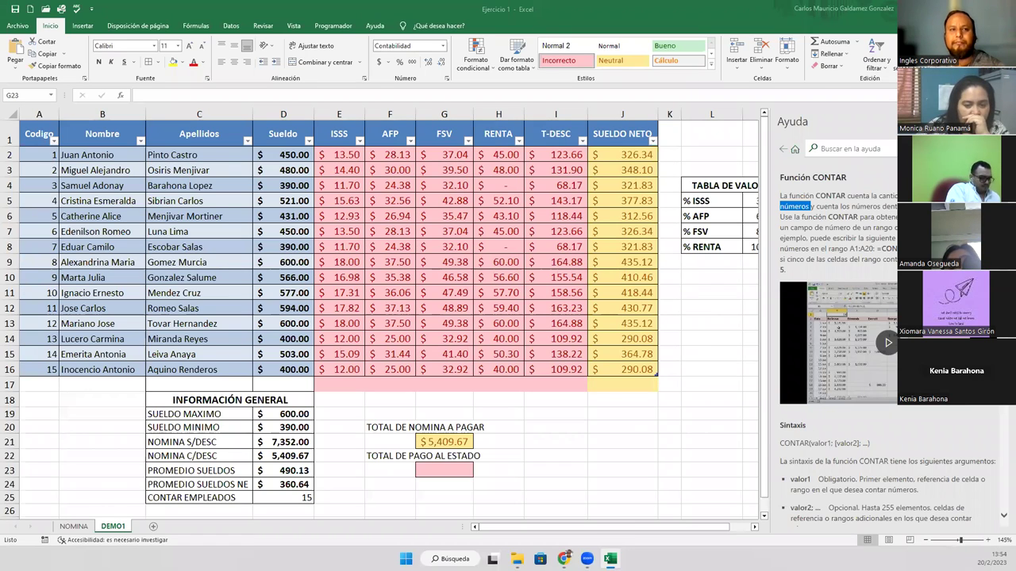
pyautogui.click(437, 472)
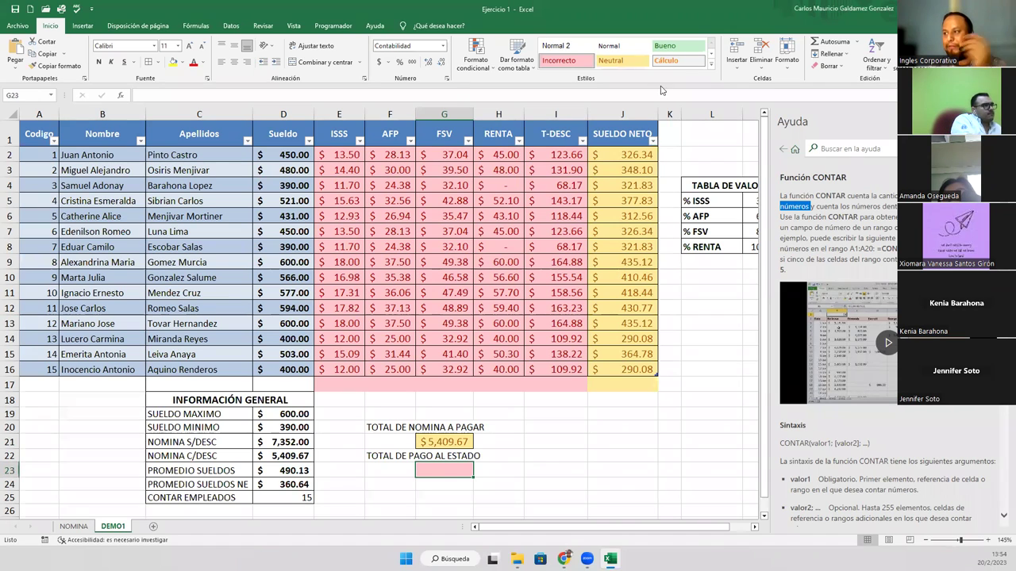
# Enter =SUMA over the T-DESC column I2:I16 in G23, giving $1,942.33
pyautogui.moveTo(560, 155); pyautogui.dragTo(556, 378)
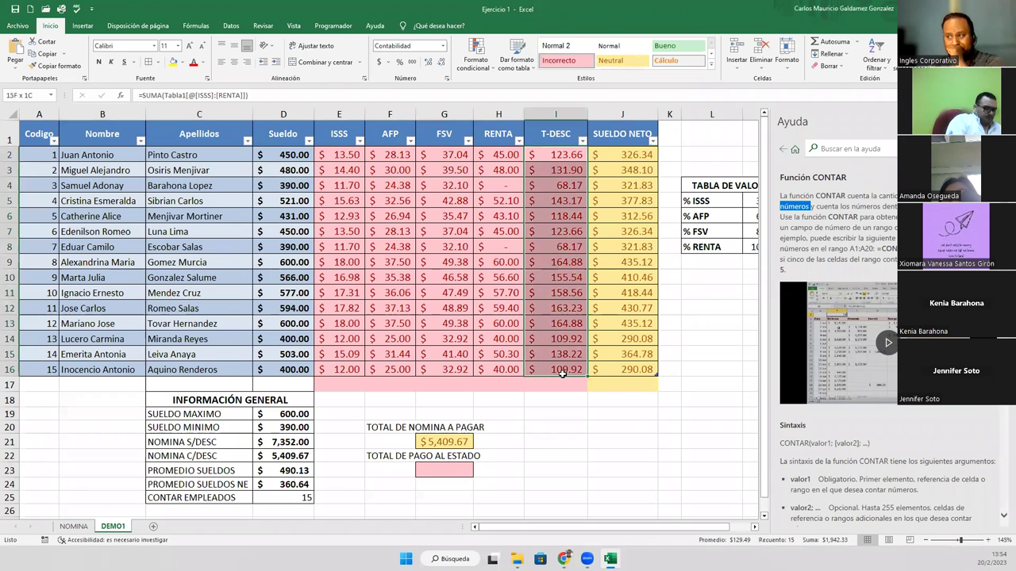
pyautogui.click(444, 470)
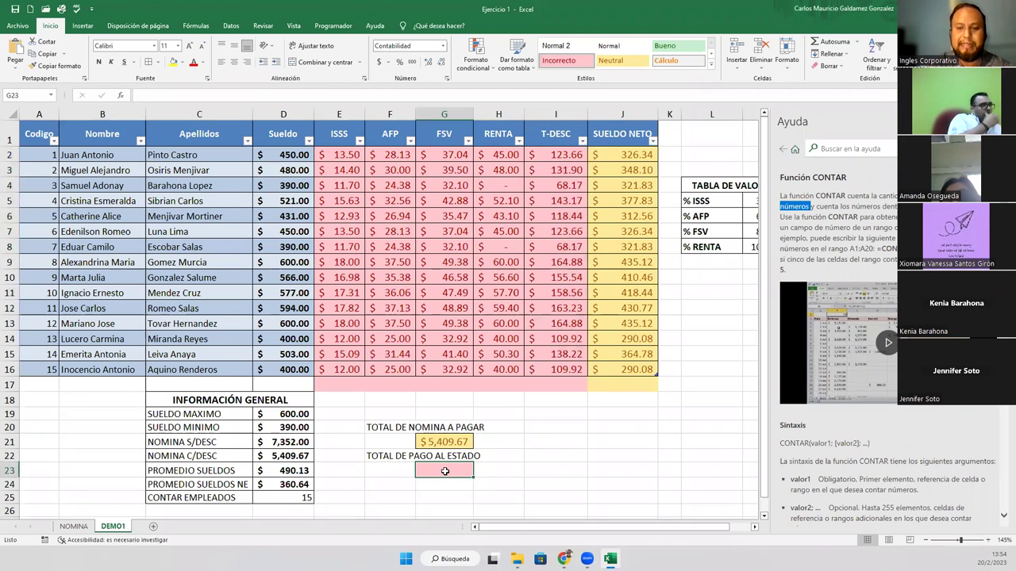
pyautogui.write('=SUMA(')
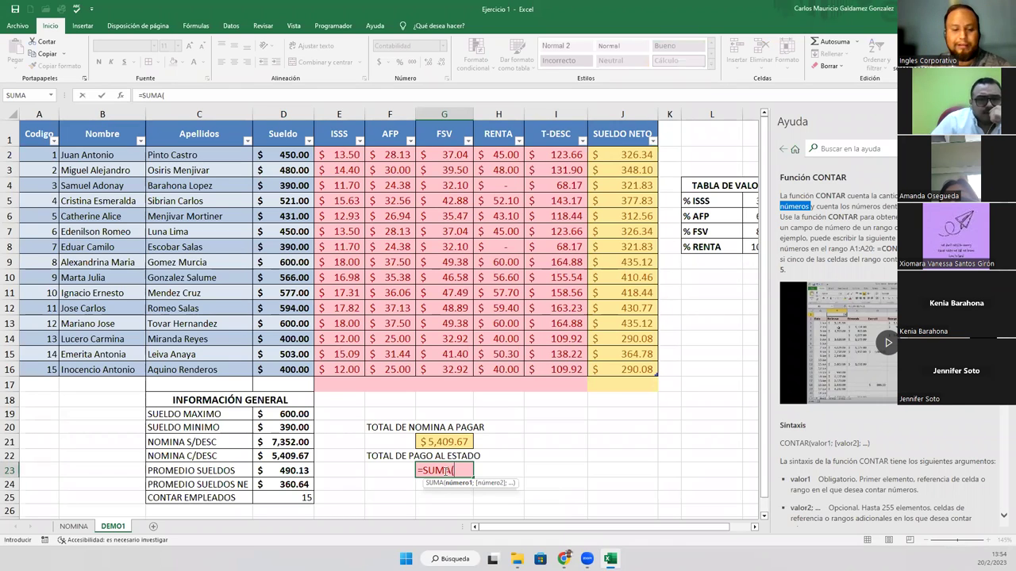
pyautogui.moveTo(558, 155); pyautogui.dragTo(567, 373)
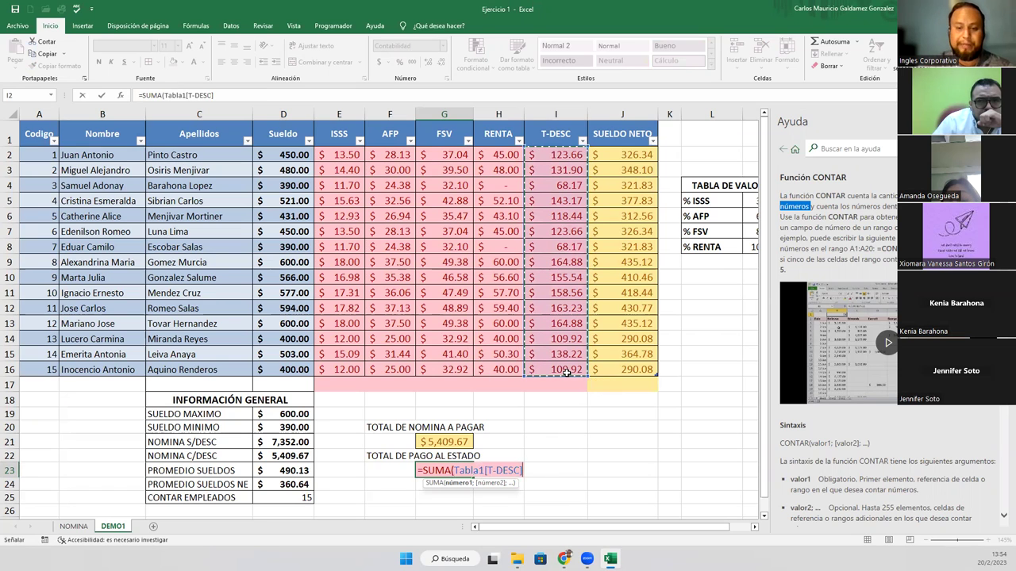
pyautogui.write(')')
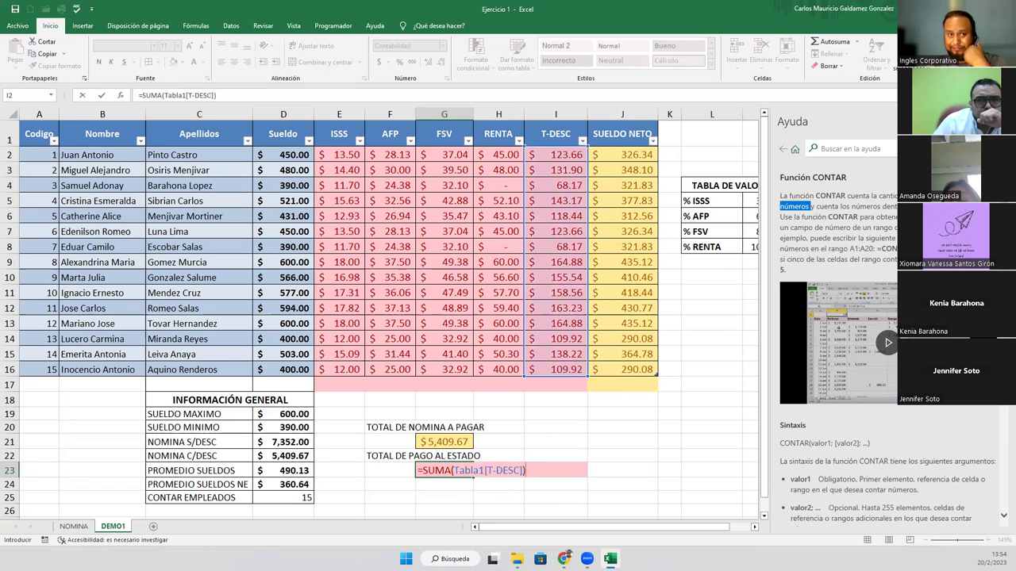
pyautogui.press('Return')
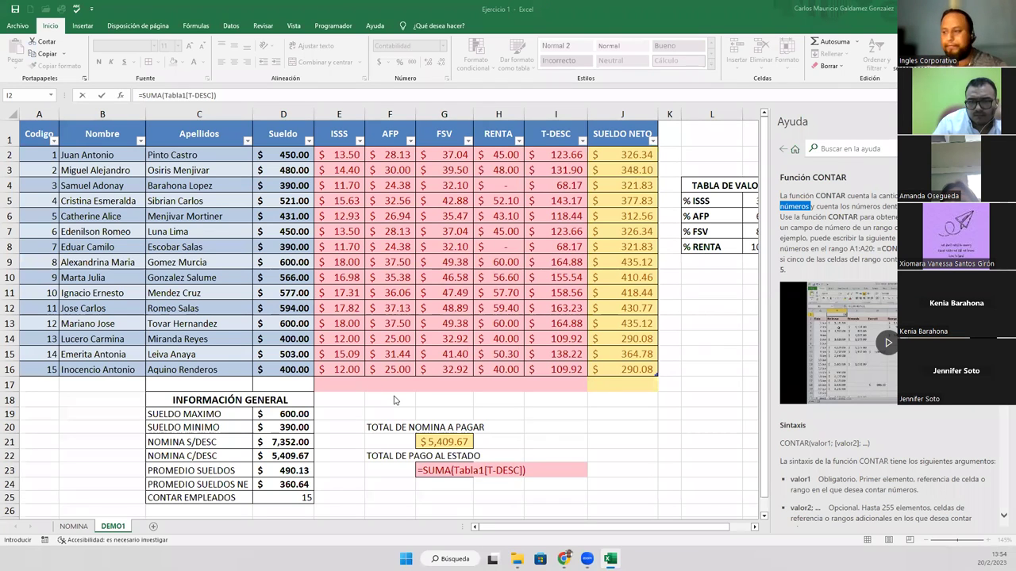
pyautogui.doubleClick(534, 474)
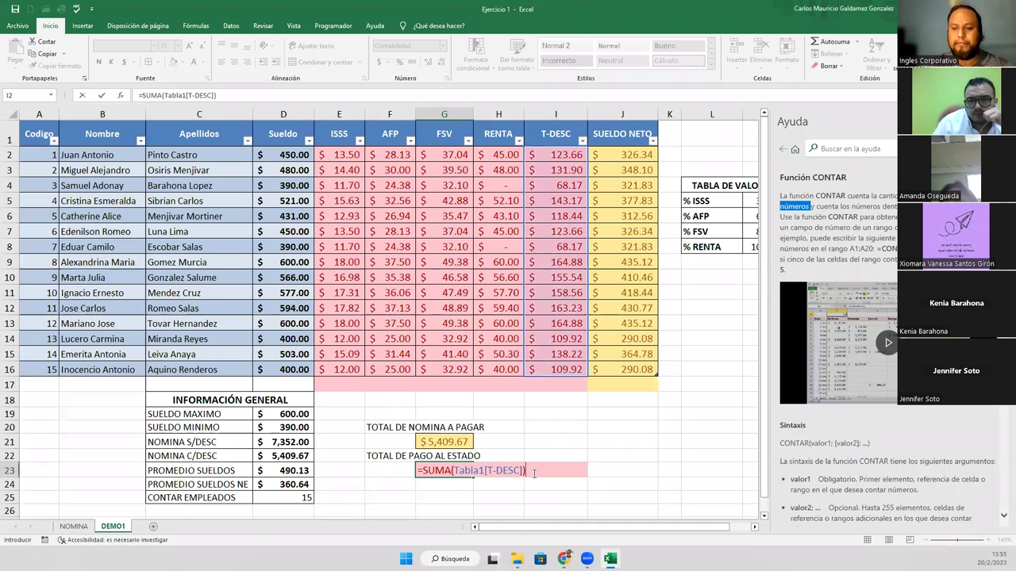
pyautogui.press('Return')
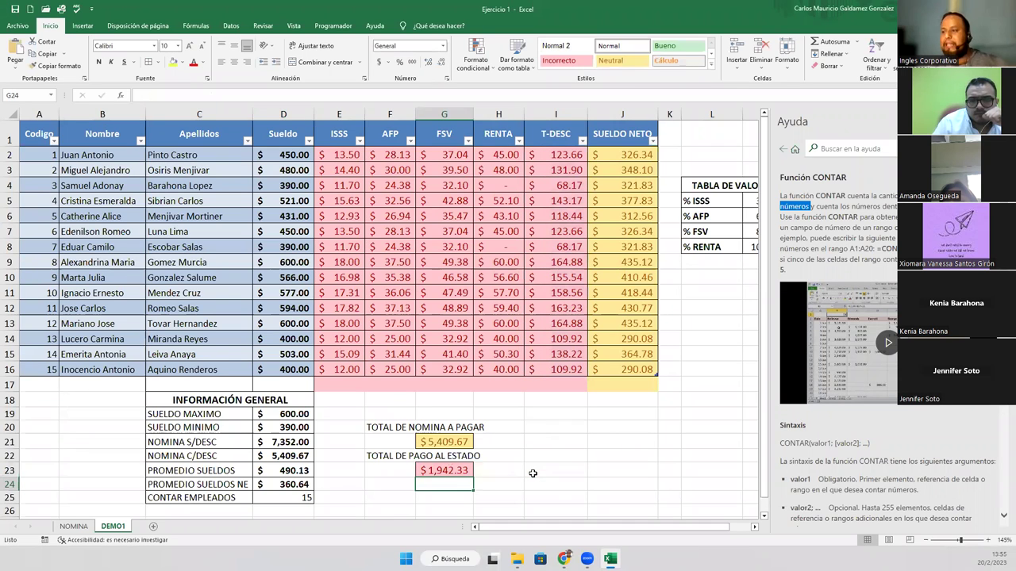
pyautogui.click(431, 446)
pyautogui.moveTo(279, 442); pyautogui.dragTo(281, 456)
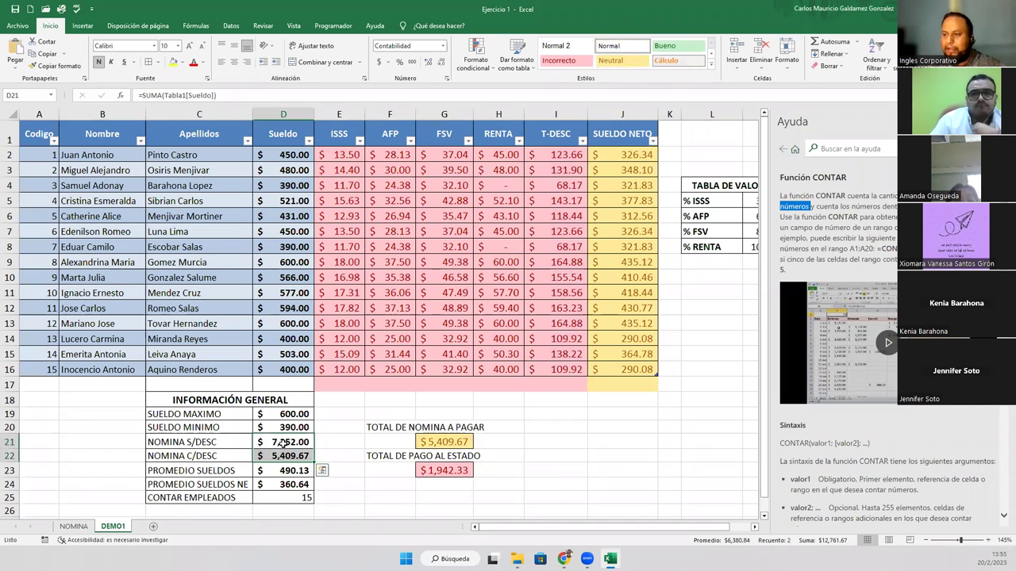
pyautogui.click(444, 470)
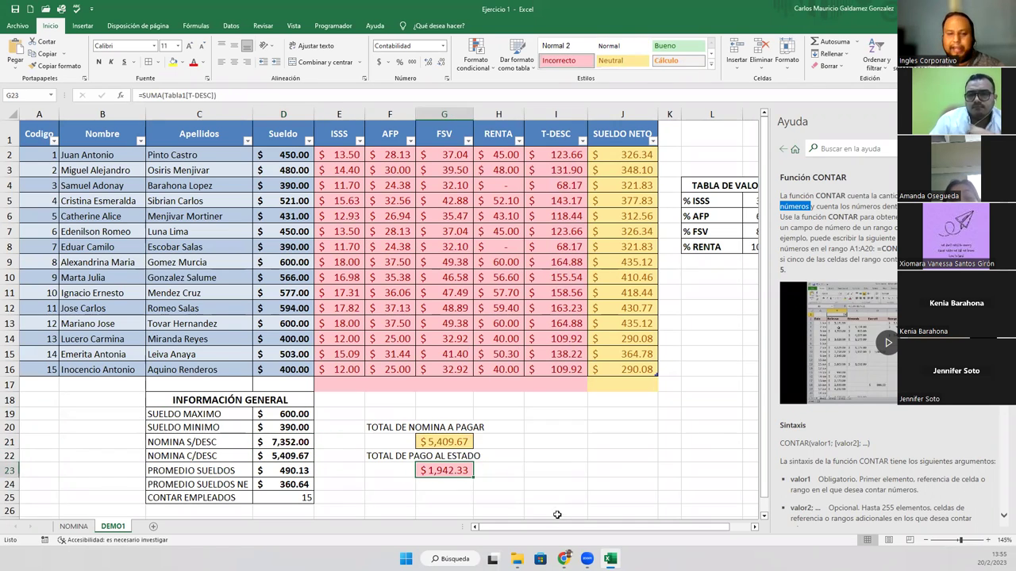
pyautogui.click(426, 442)
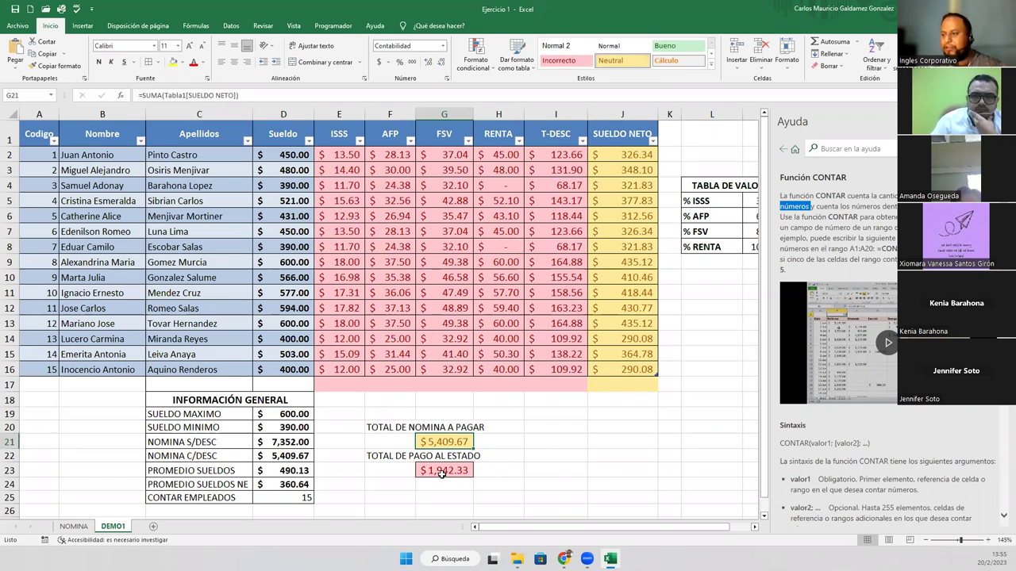
pyautogui.click(433, 473)
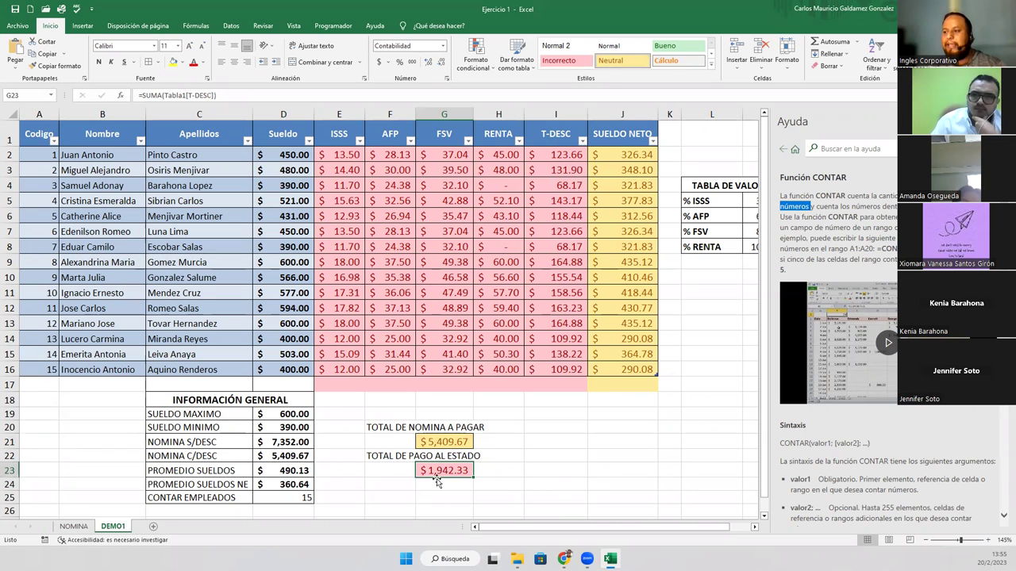
pyautogui.moveTo(339, 154); pyautogui.dragTo(341, 370)
pyautogui.click(387, 158)
pyautogui.moveTo(388, 176); pyautogui.dragTo(389, 370)
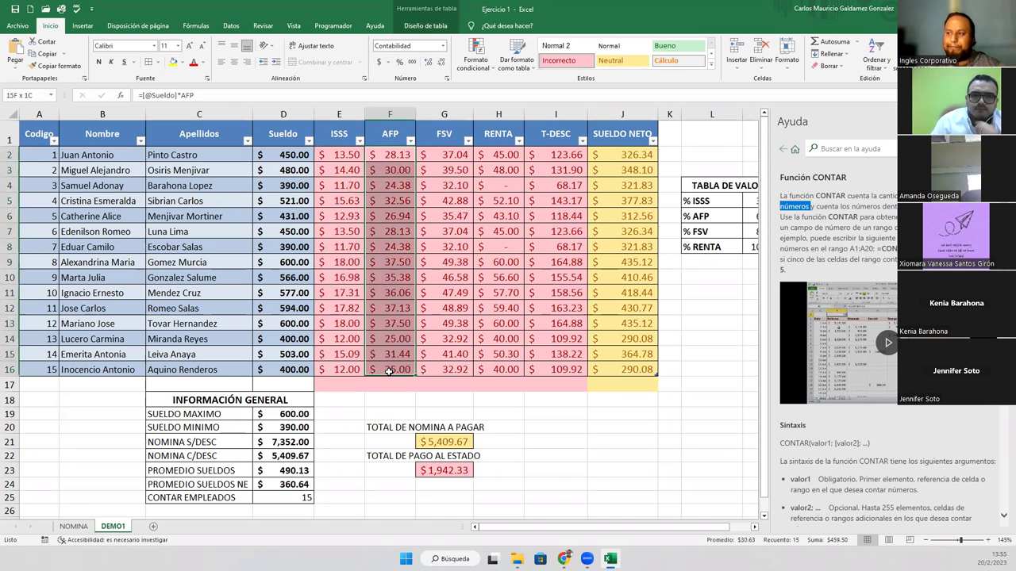
pyautogui.moveTo(439, 158); pyautogui.dragTo(442, 372)
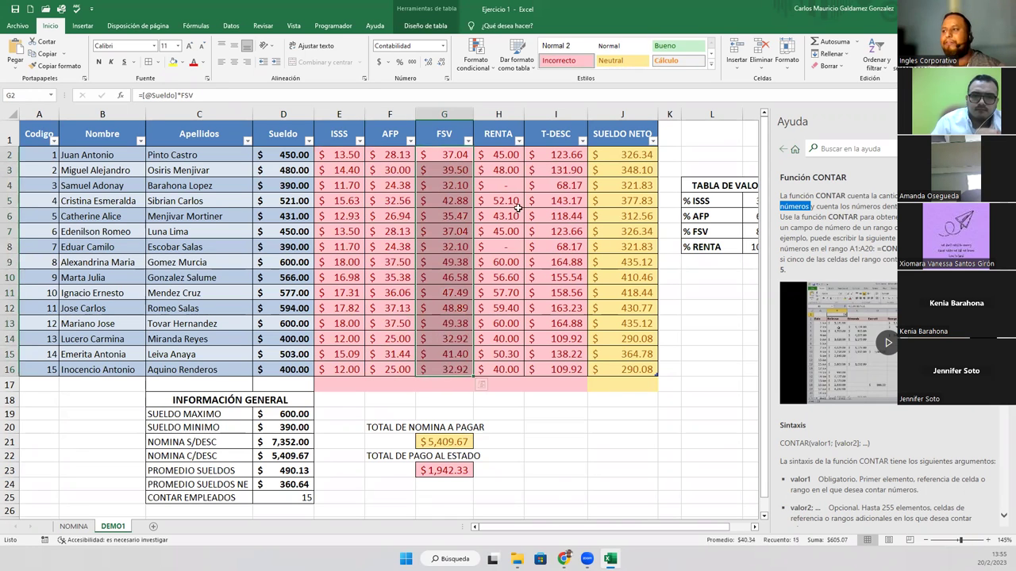
pyautogui.moveTo(511, 155); pyautogui.dragTo(505, 379)
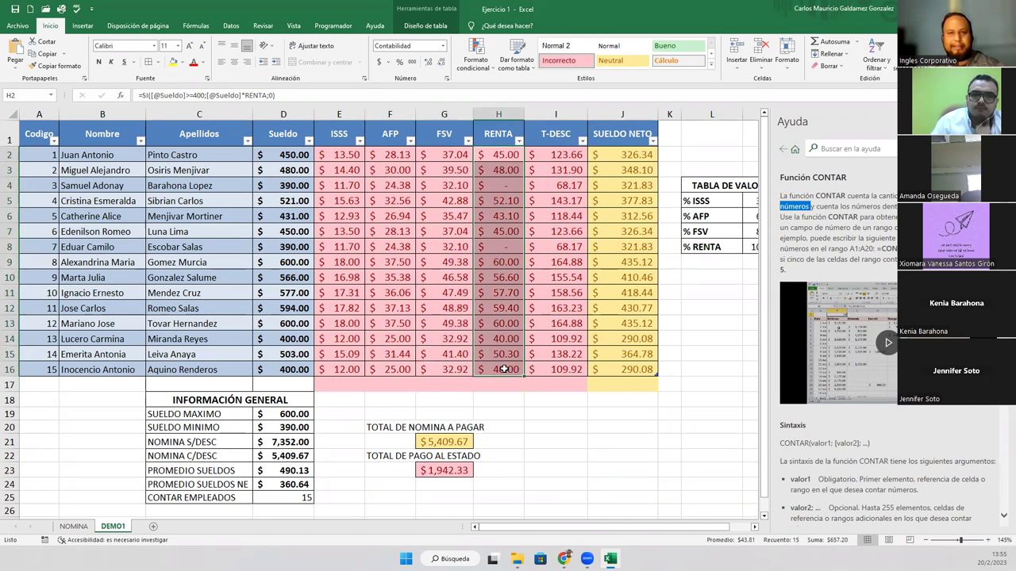
pyautogui.click(505, 369)
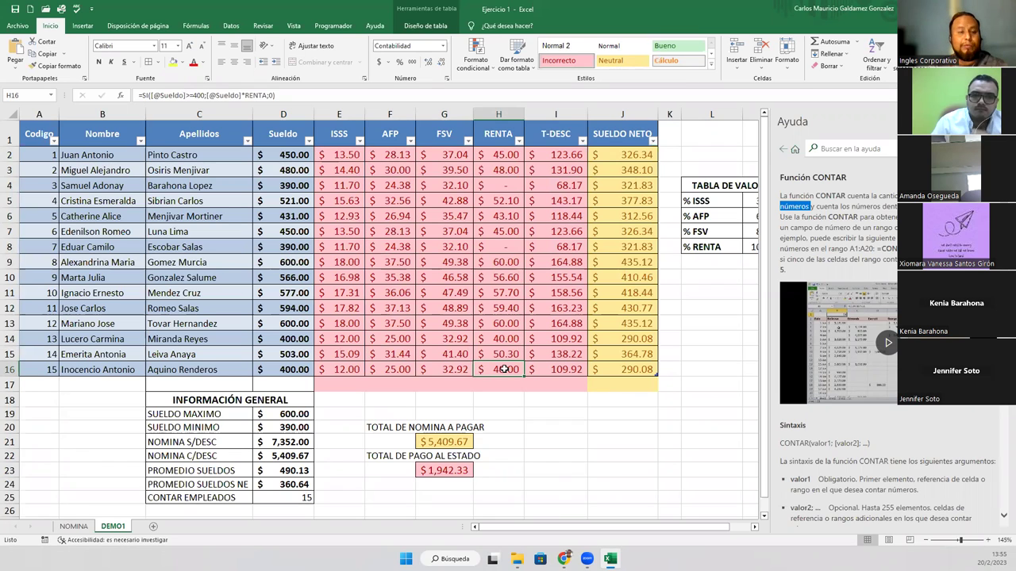
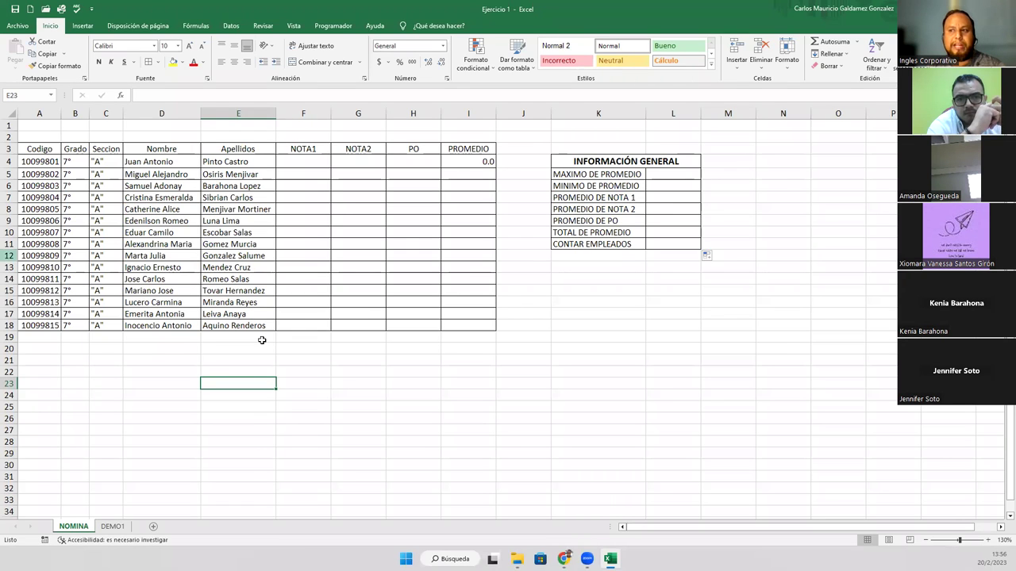
# Continue the student code sequence down to row 28 (codes 10099816–10099825)
pyautogui.scroll(1, 238, 324)
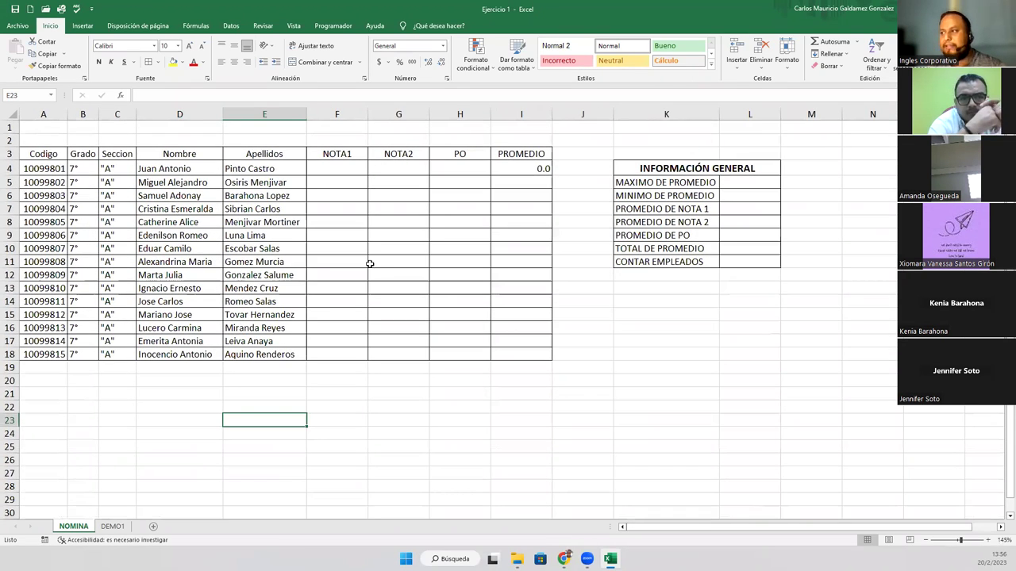
pyautogui.moveTo(663, 183); pyautogui.dragTo(651, 262)
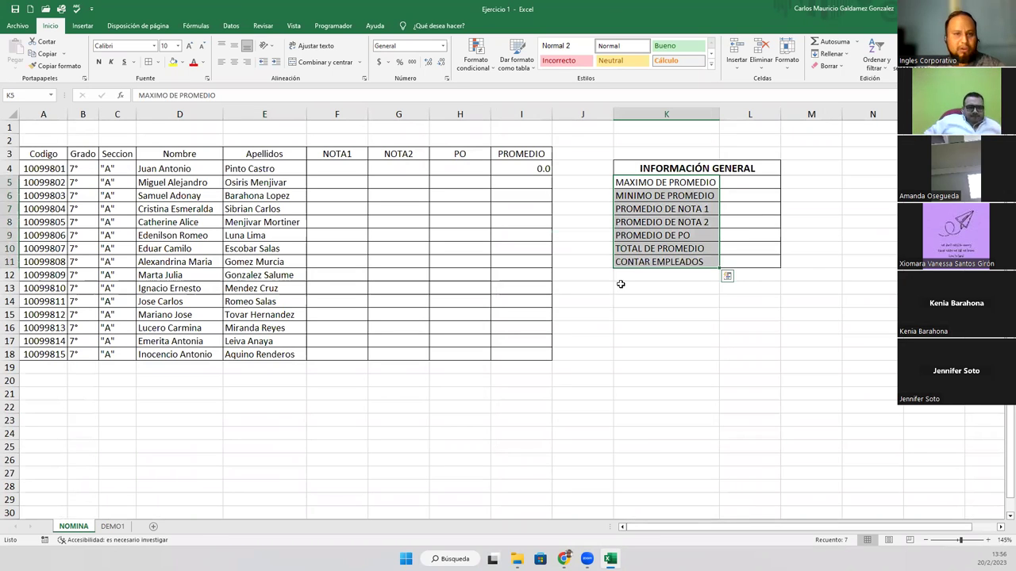
pyautogui.click(67, 380)
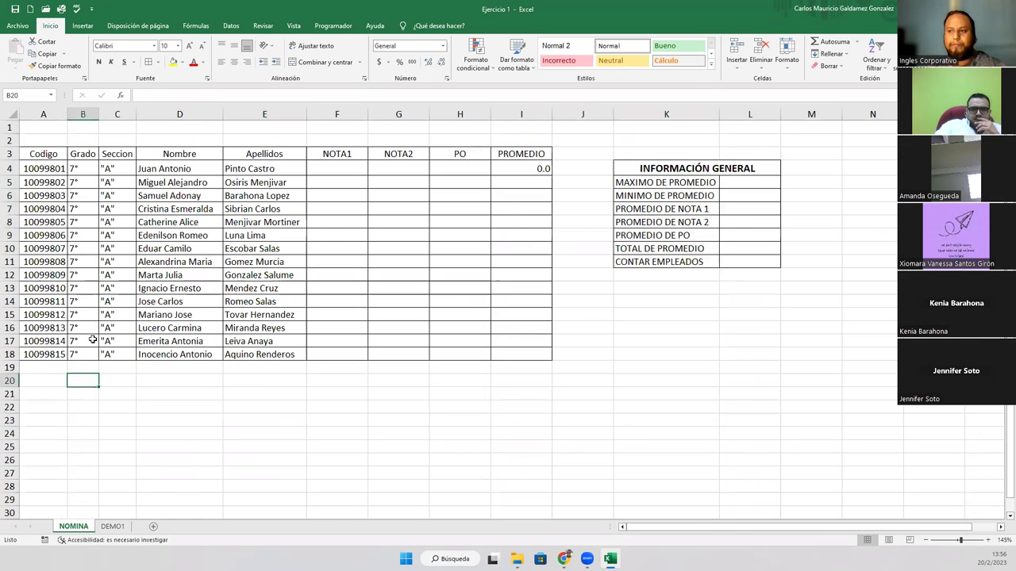
pyautogui.moveTo(35, 175); pyautogui.dragTo(54, 492)
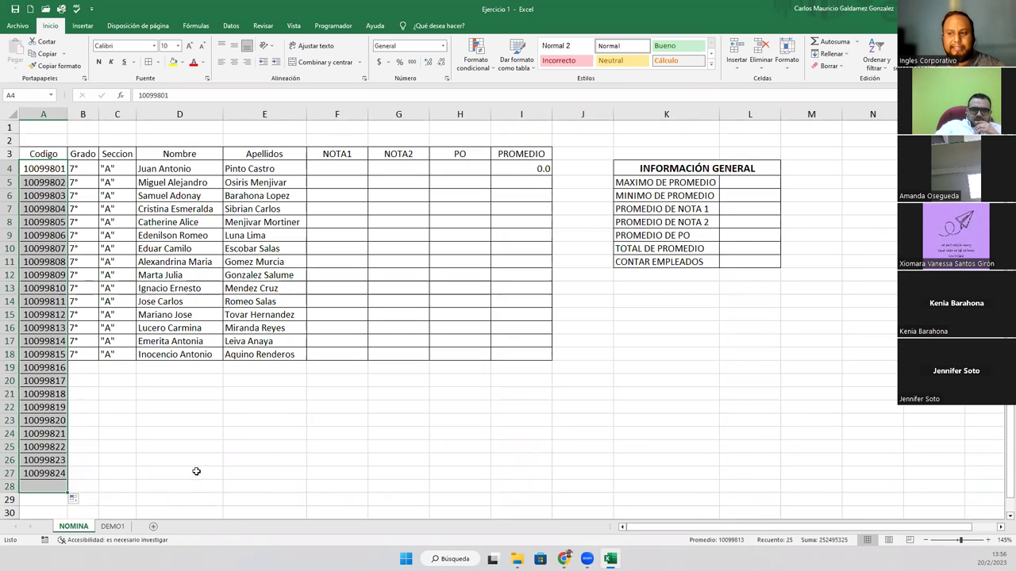
pyautogui.click(78, 364)
# Apply All Borders to the new rows B19:I28
pyautogui.moveTo(79, 364); pyautogui.dragTo(511, 484)
pyautogui.click(148, 62)
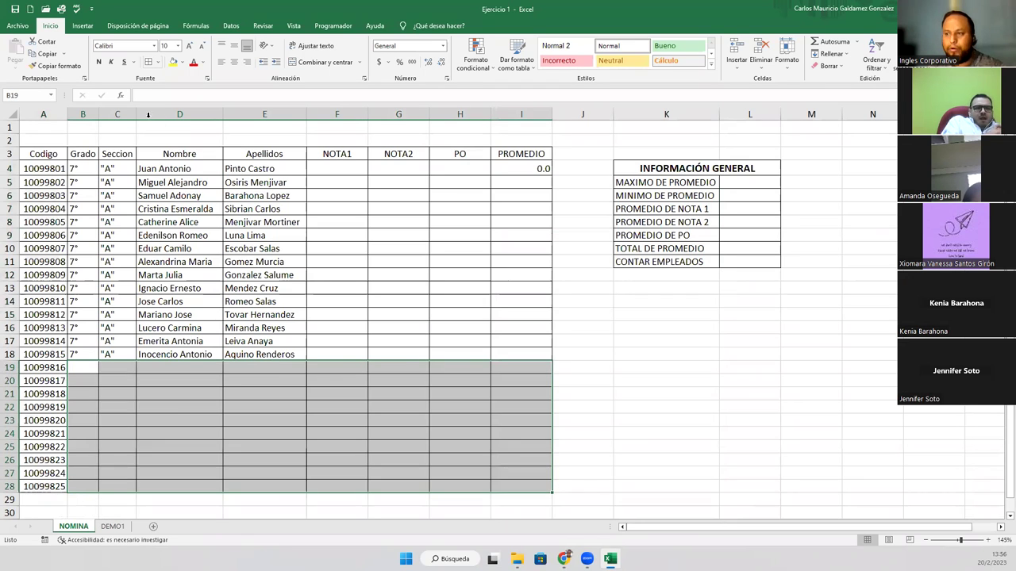
pyautogui.click(301, 392)
# Fill grade 7° and section "A" from row 18 down through row 28
pyautogui.moveTo(84, 365); pyautogui.dragTo(135, 486)
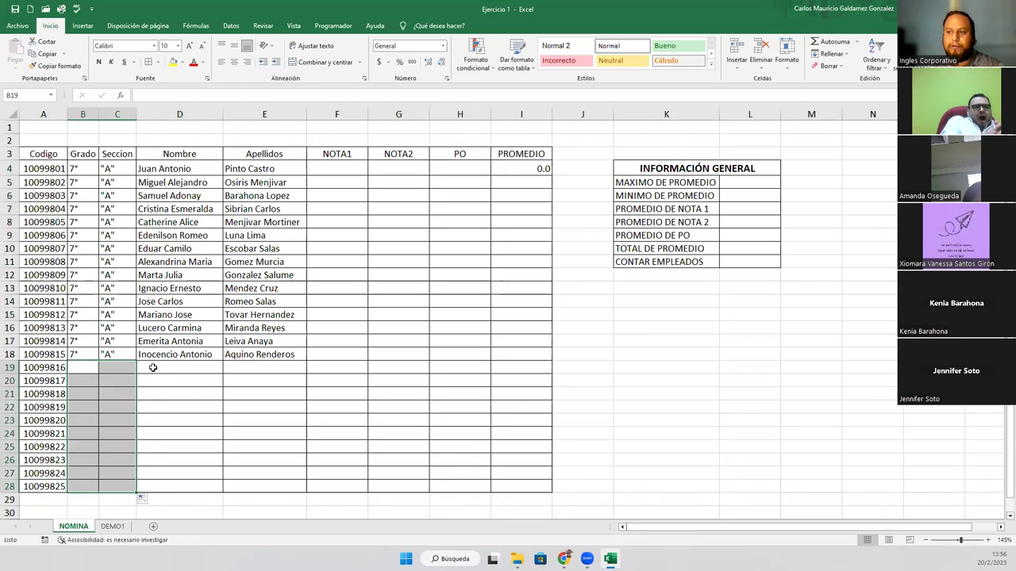
pyautogui.click(152, 368)
pyautogui.moveTo(83, 354); pyautogui.dragTo(142, 488)
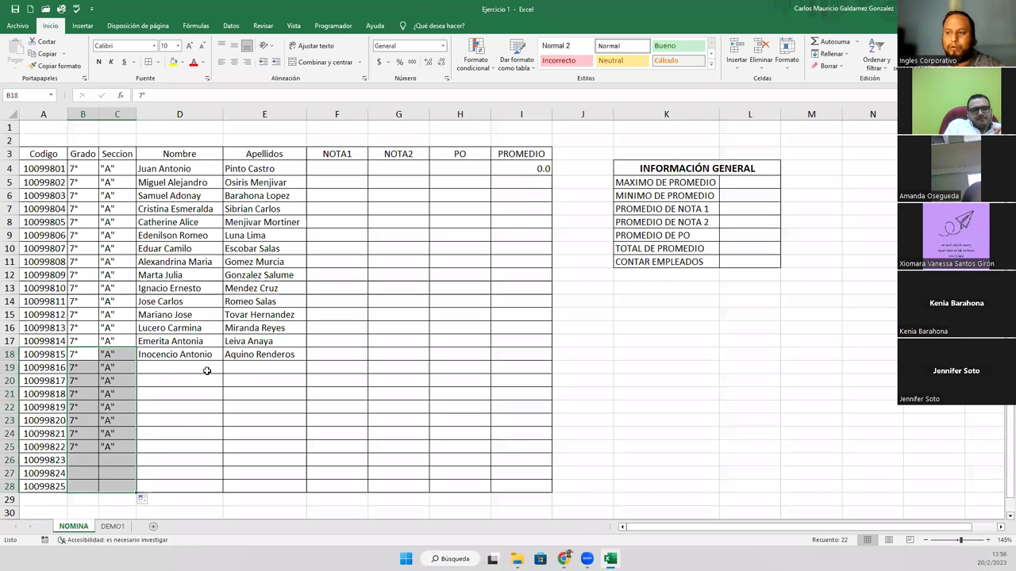
pyautogui.click(246, 370)
pyautogui.moveTo(348, 166); pyautogui.dragTo(459, 488)
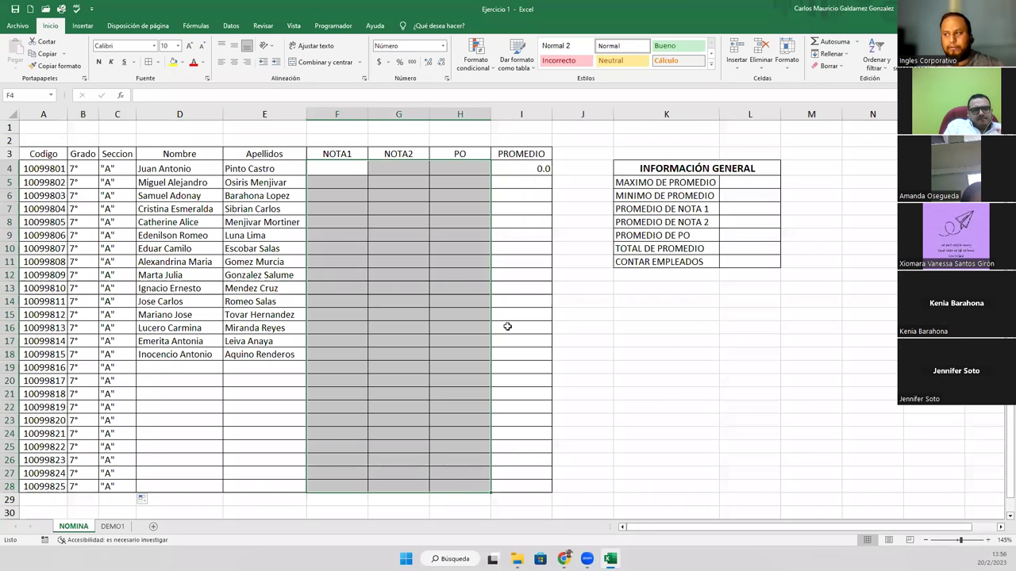
pyautogui.moveTo(514, 166); pyautogui.dragTo(533, 490)
pyautogui.click(356, 100)
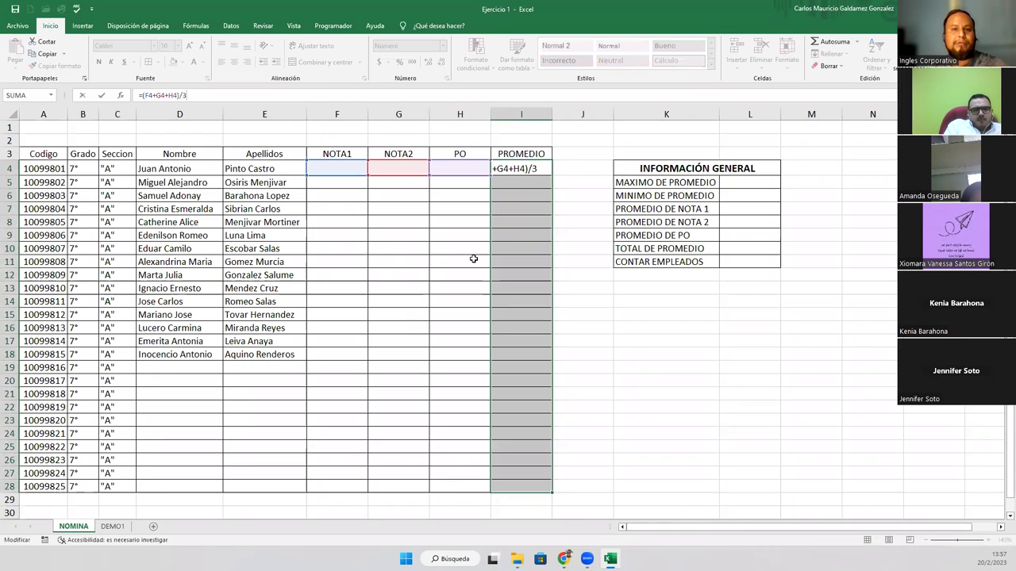
pyautogui.press('Return')
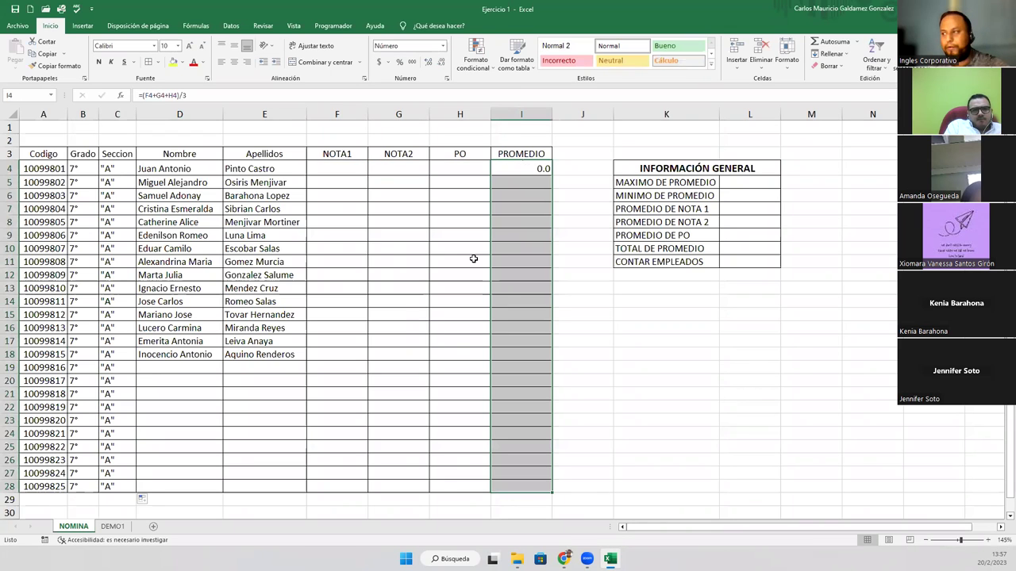
pyautogui.click(742, 180)
pyautogui.moveTo(742, 180); pyautogui.dragTo(741, 263)
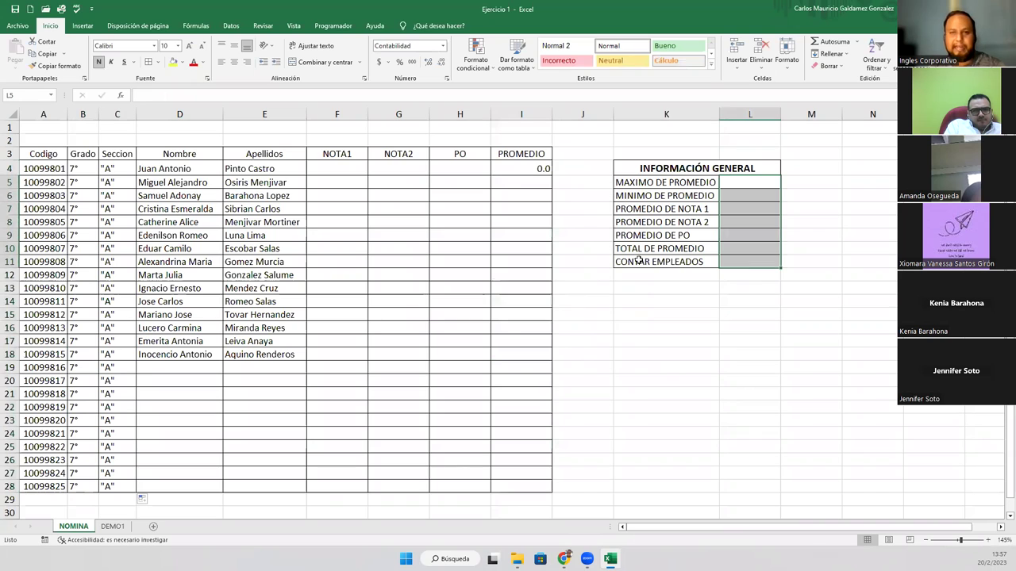
pyautogui.click(401, 324)
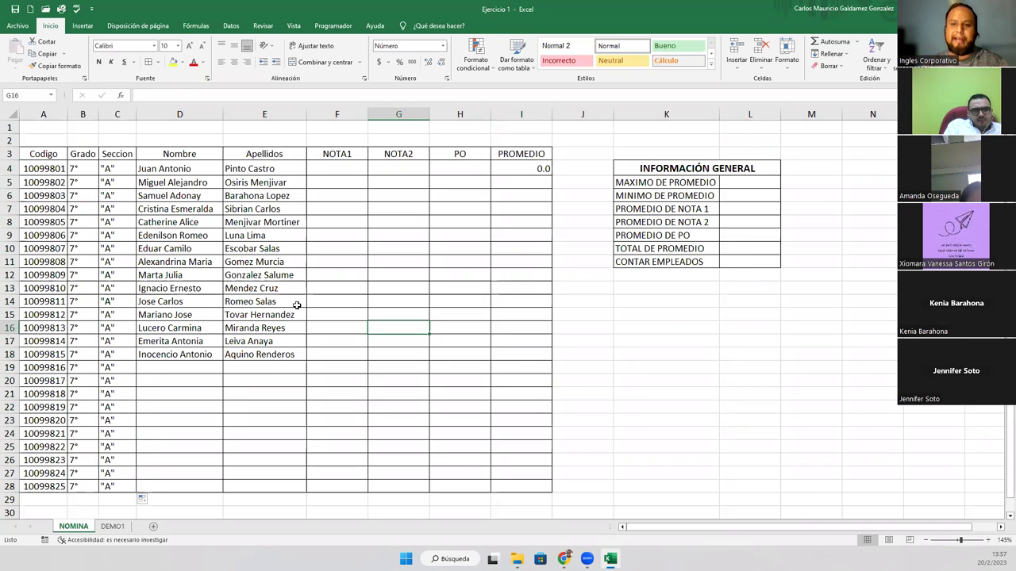
pyautogui.click(260, 354)
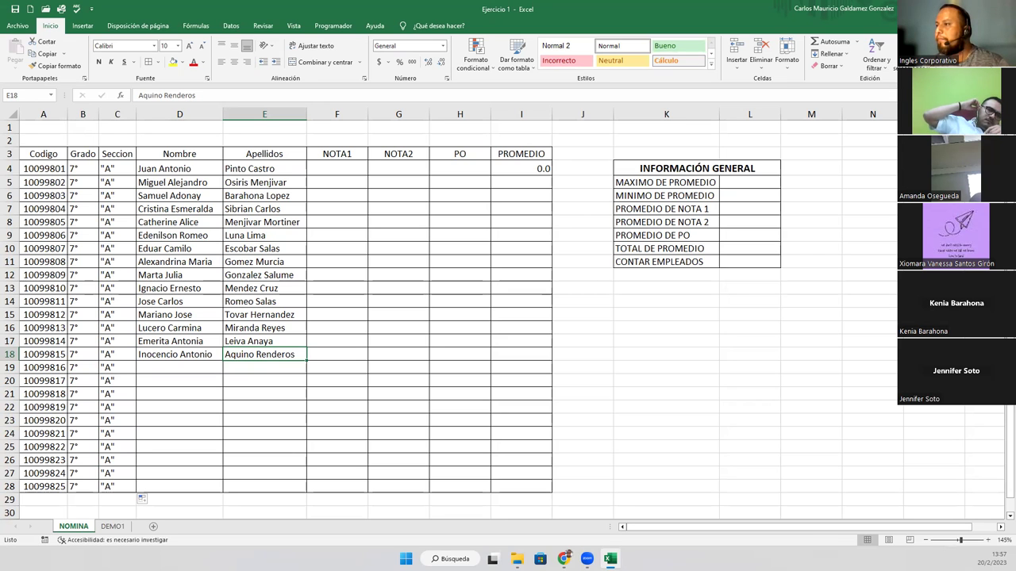
pyautogui.hotkey('alt', 'Tab')
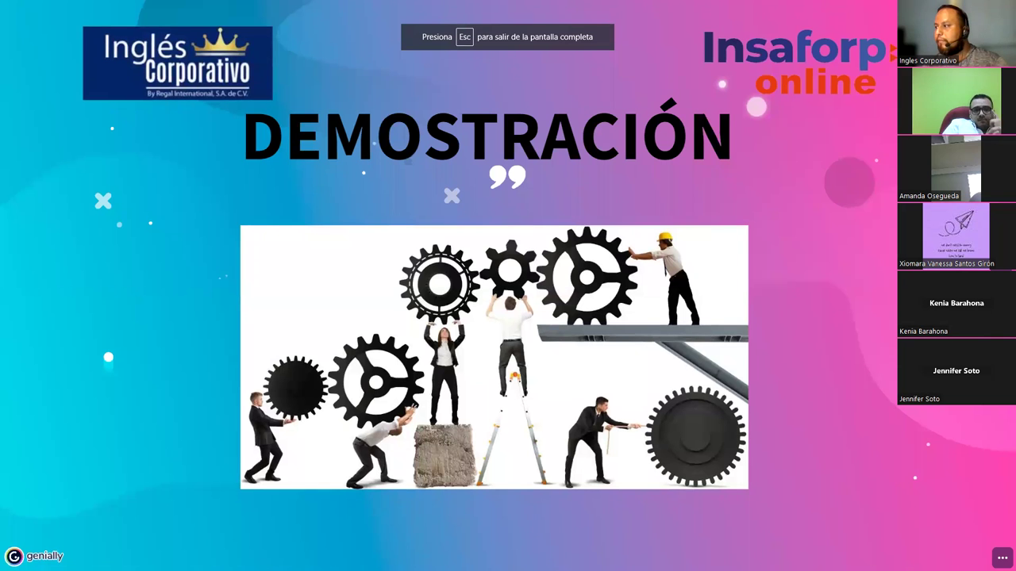
# Move forward two slides, from CONSULTAS to the final Muchas Gracias slide
pyautogui.press('Right')
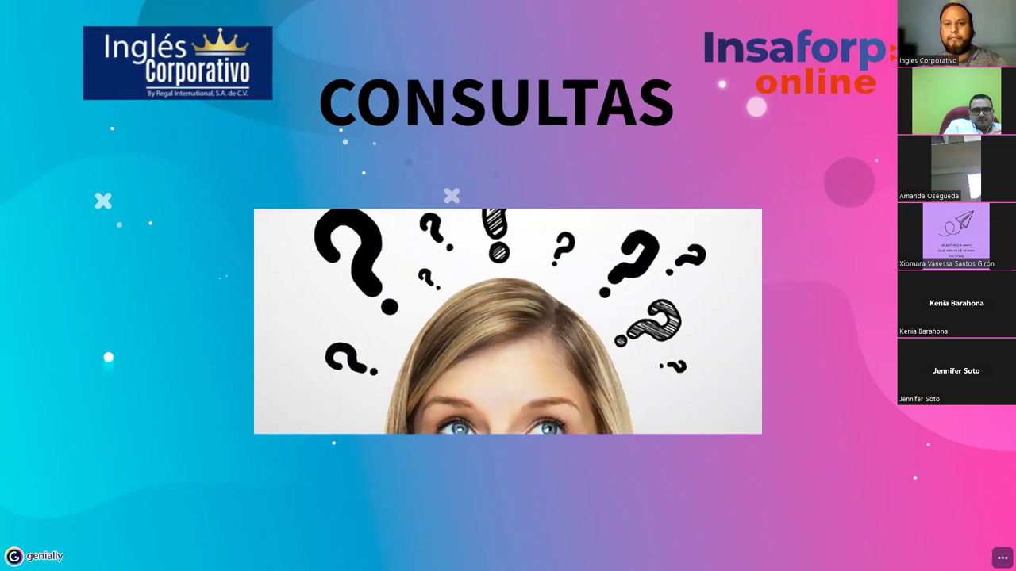
pyautogui.press('Right')
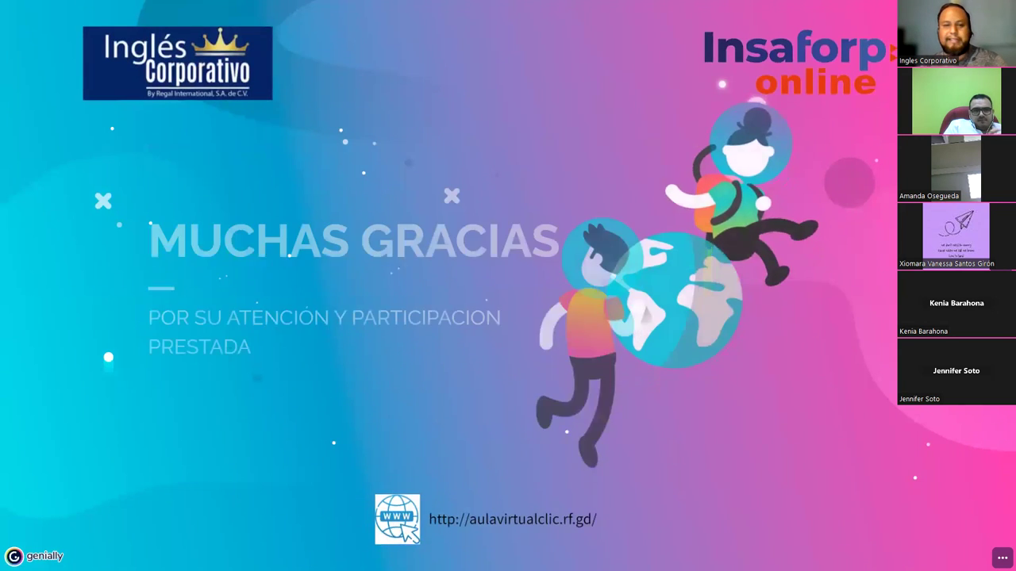